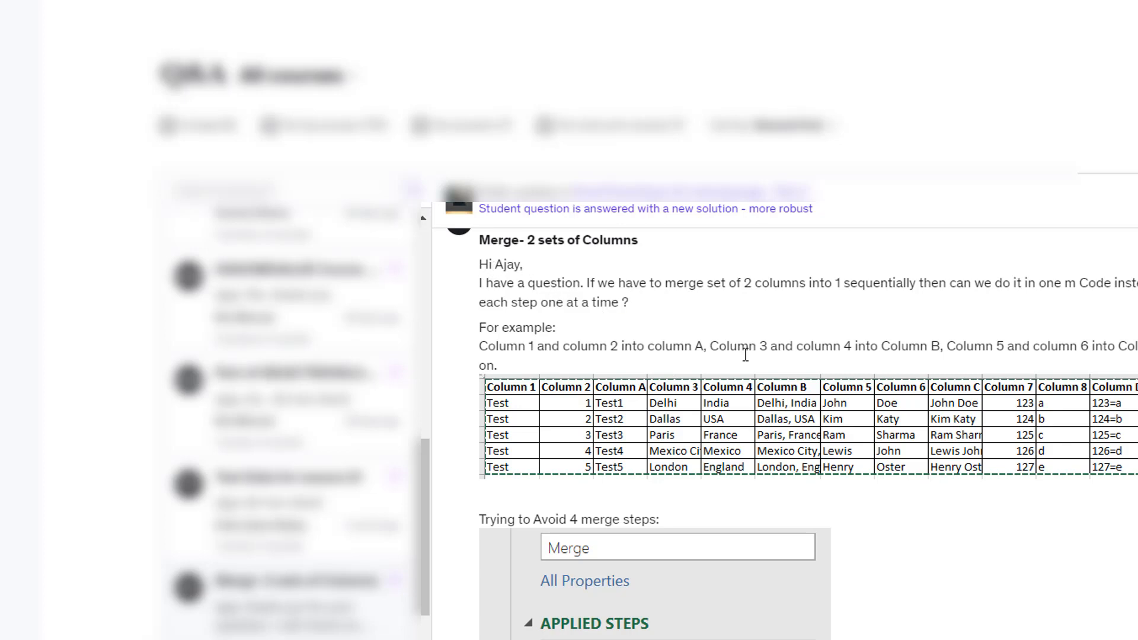
Step: Read the student's question on merging pairs of columns, including the example table and the applied merge steps
scroll(791, 427, up, 1)
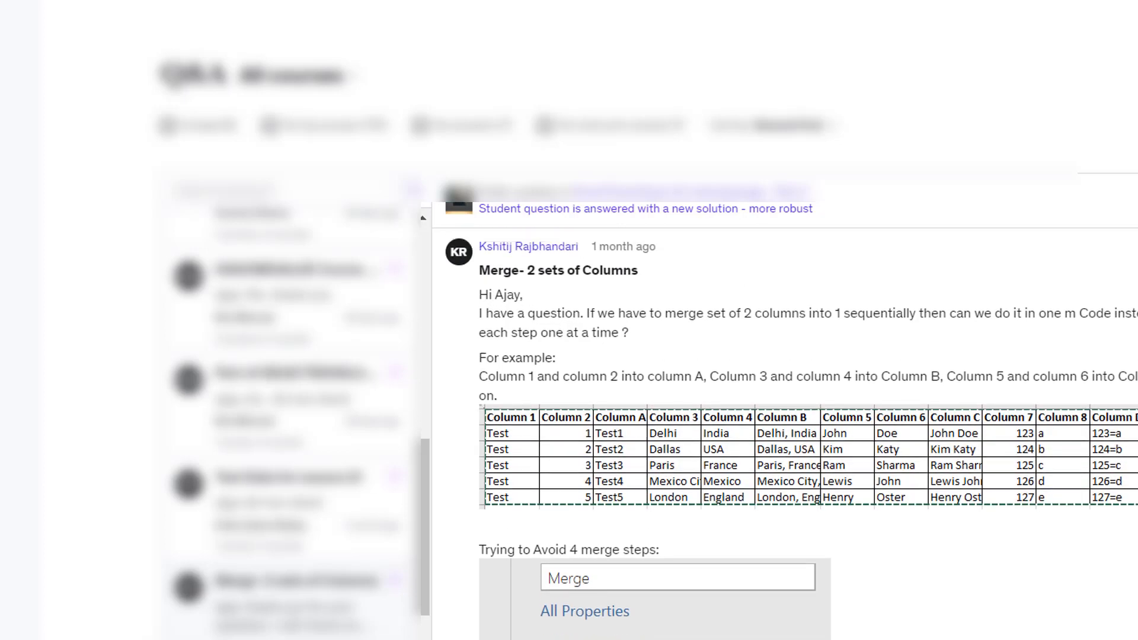
scroll(792, 433, down, 1)
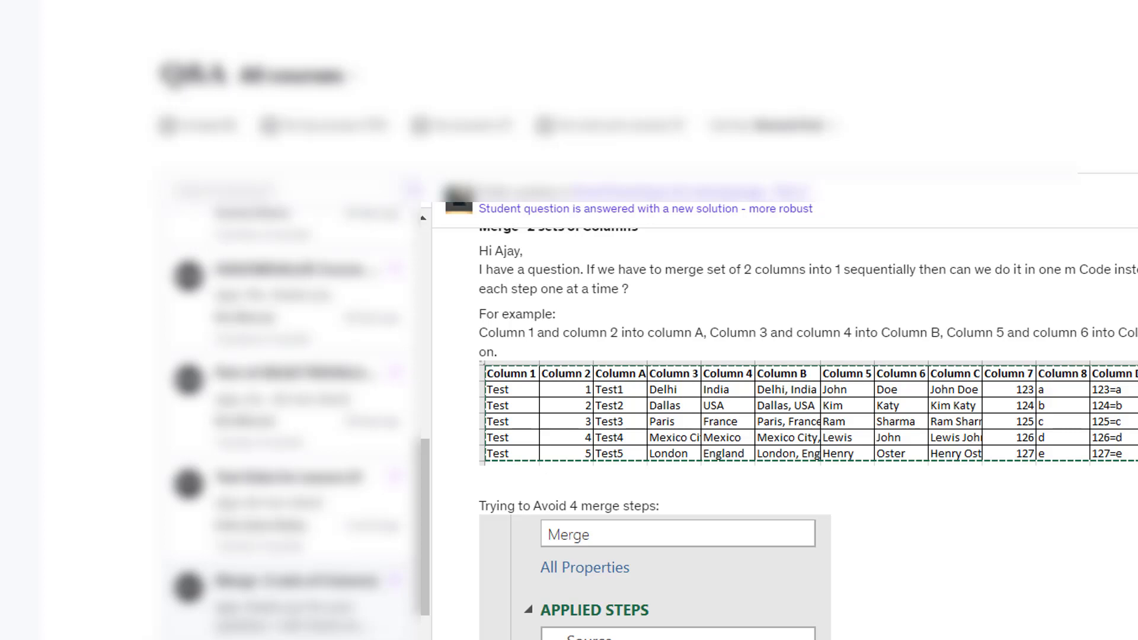
scroll(808, 434, down, 1)
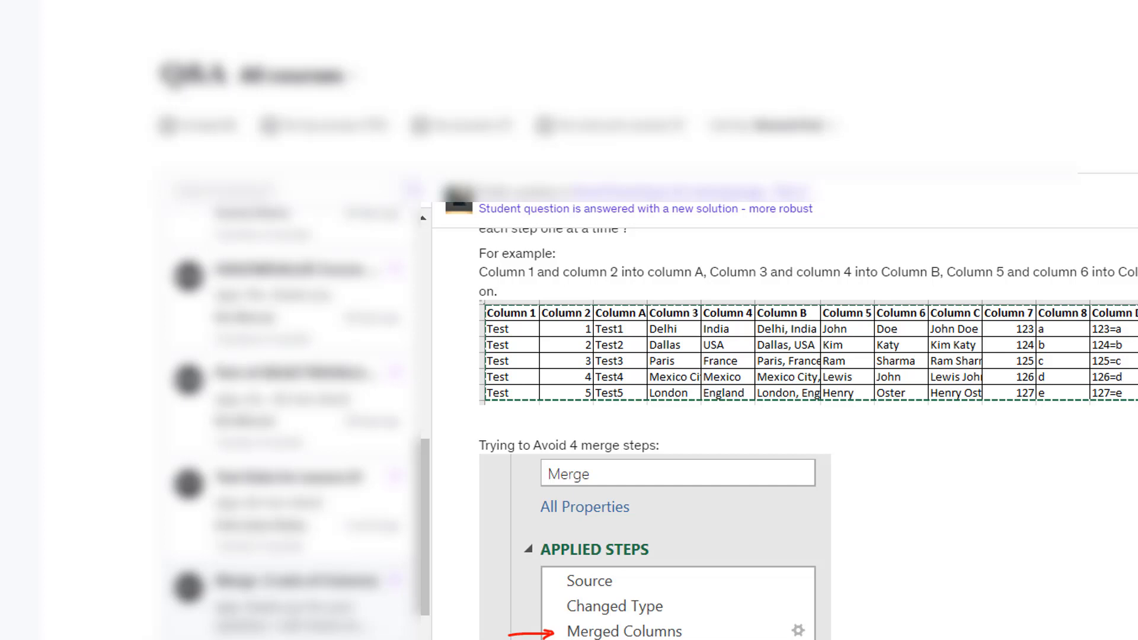
scroll(809, 434, down, 5)
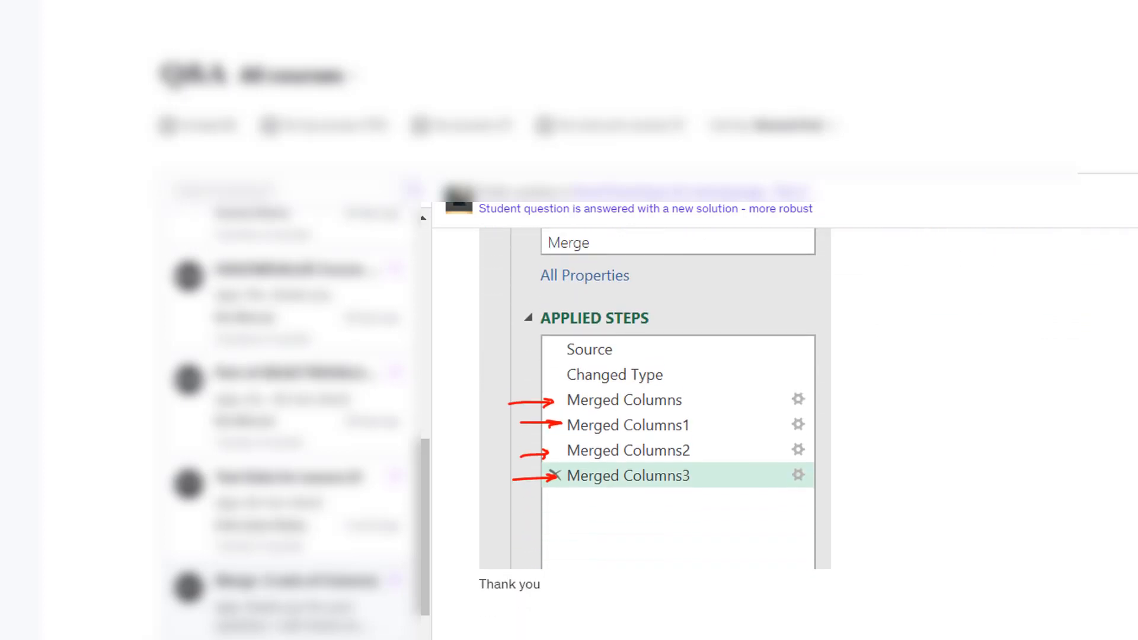
scroll(809, 434, up, 6)
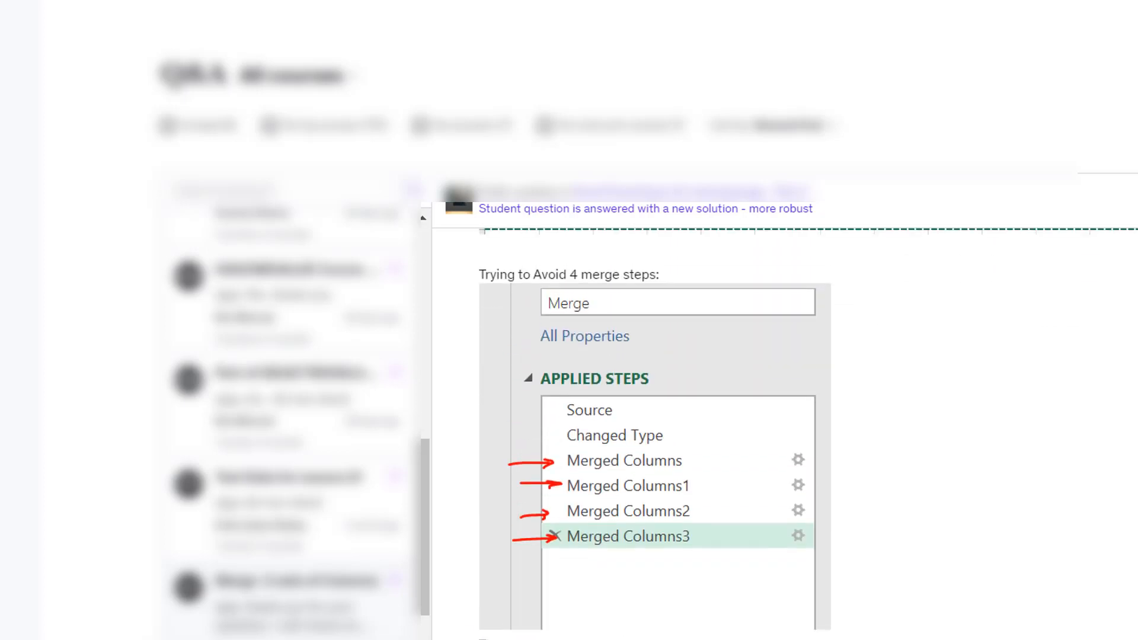
scroll(1005, 281, up, 1)
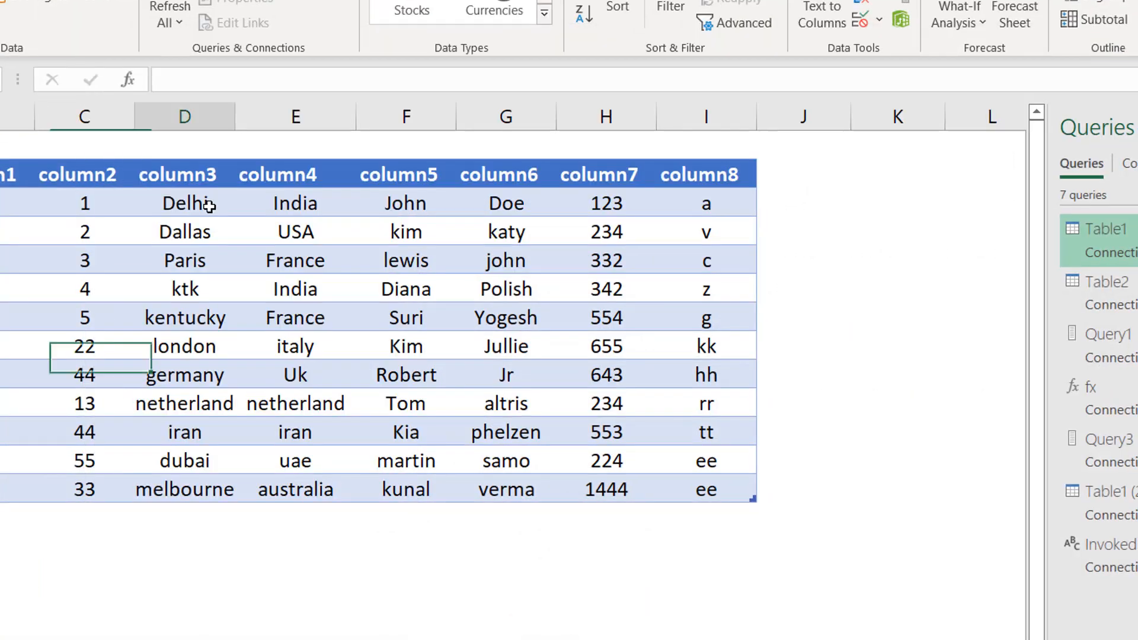
Step: Inspect the sample worksheet table whose columns are paired for merging, starting with column1 and column2
click(205, 203)
click(1137, 149)
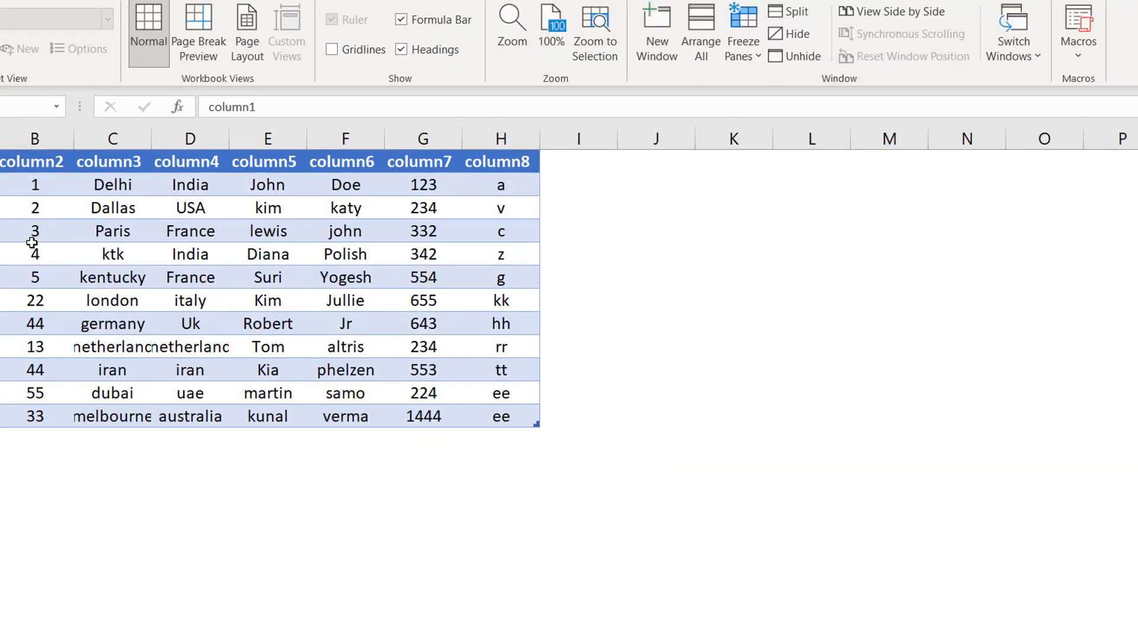
click(28, 238)
click(1, 169)
click(34, 139)
Step: Load the sample worksheet table into the Power Query Editor
click(17, 237)
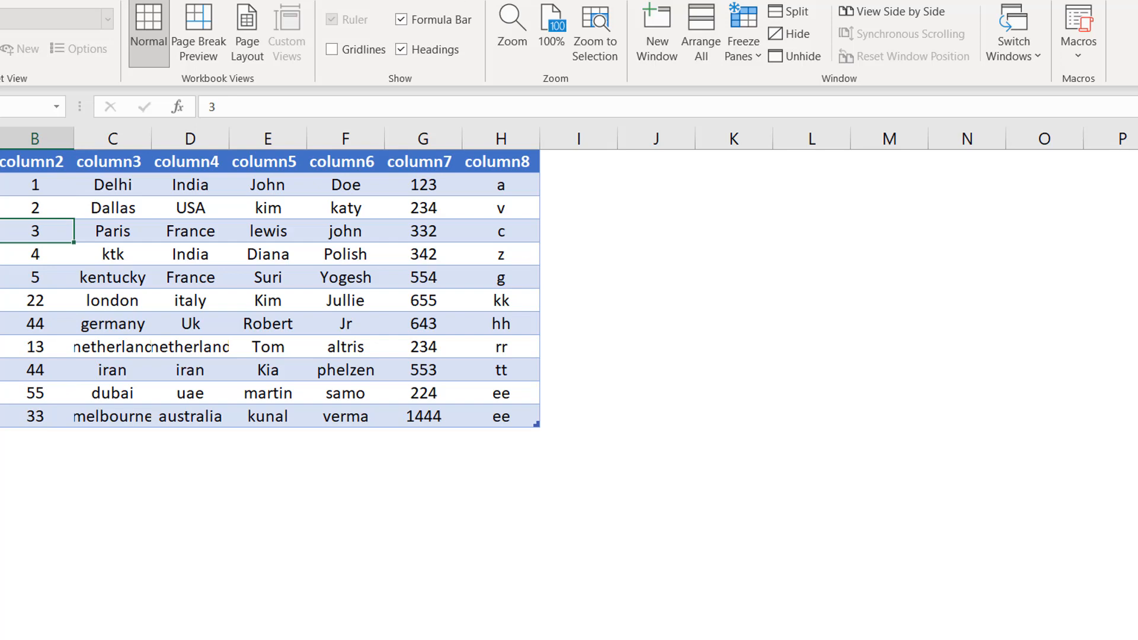
click(196, 2)
click(3, 61)
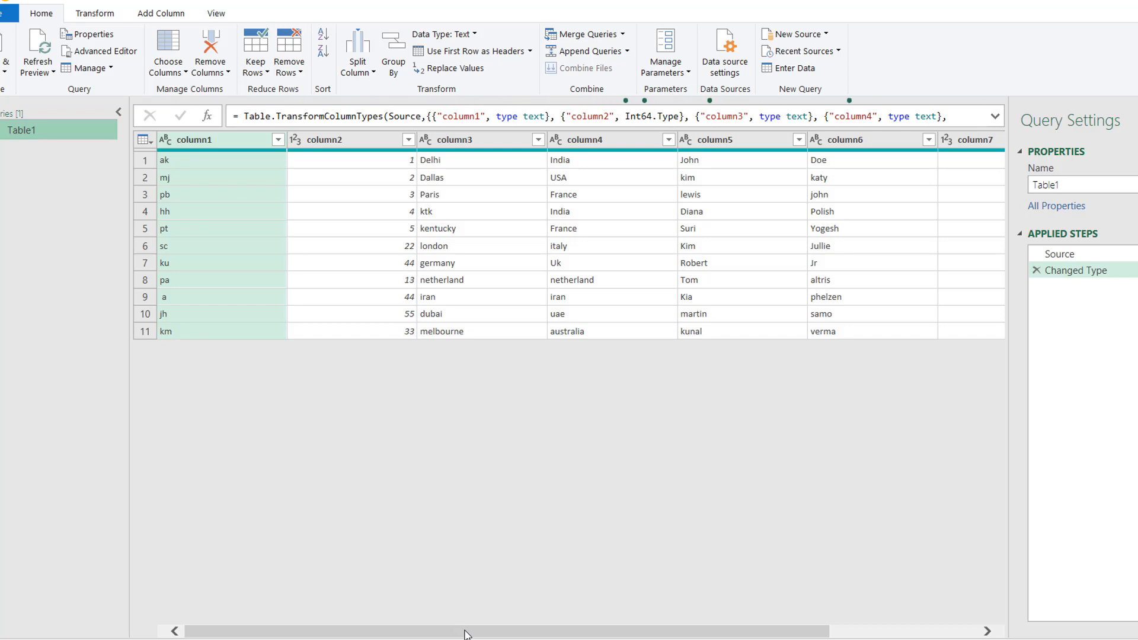
Step: Add a new column named Merged that combines column1 and column2 with a Comma separator, keeping the original columns
drag(466, 635, 846, 633)
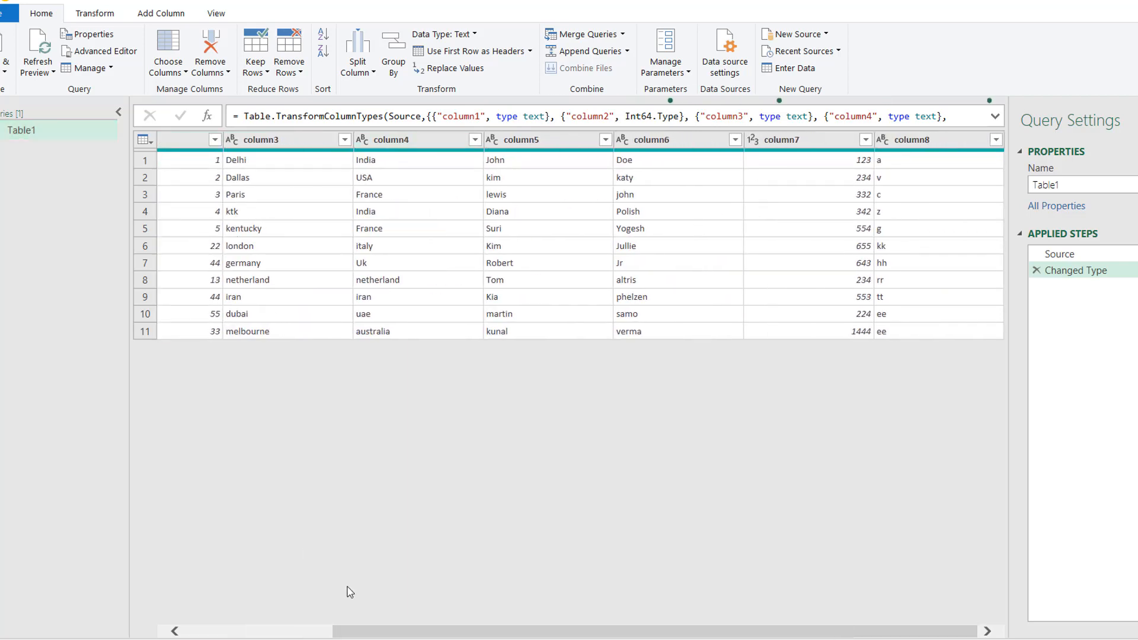
drag(530, 633, 220, 634)
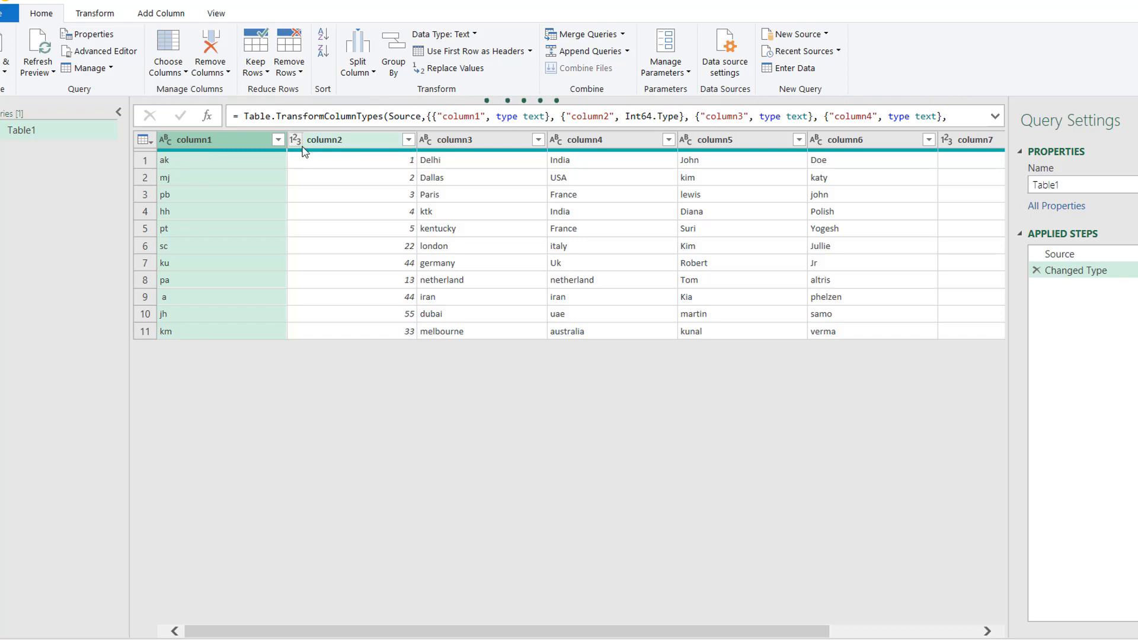
ctrl+click(350, 142)
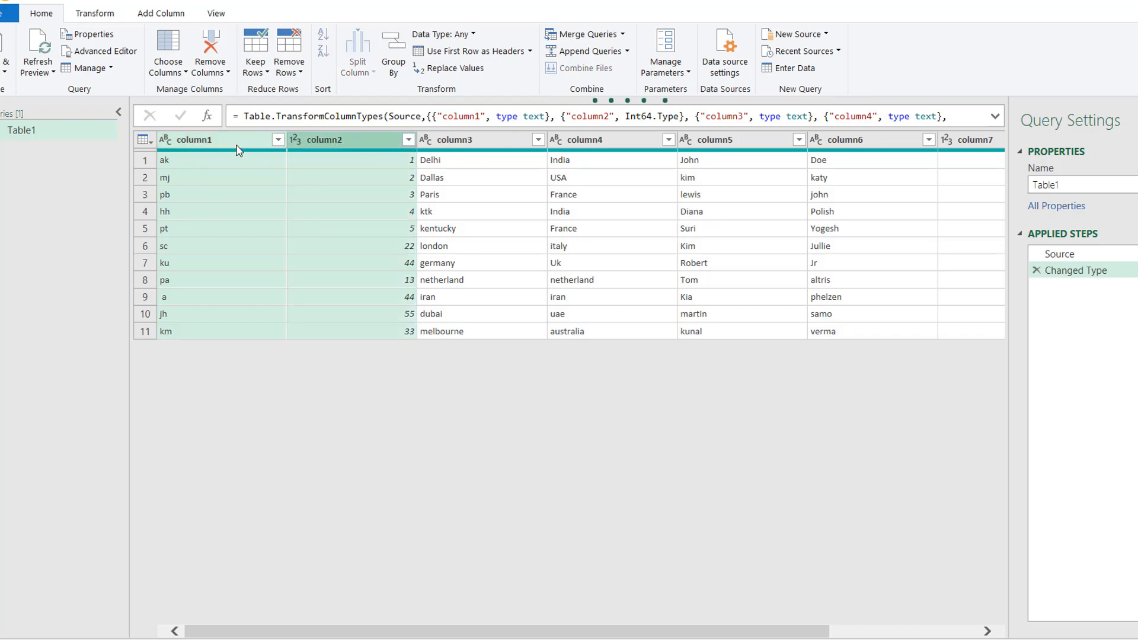
click(161, 13)
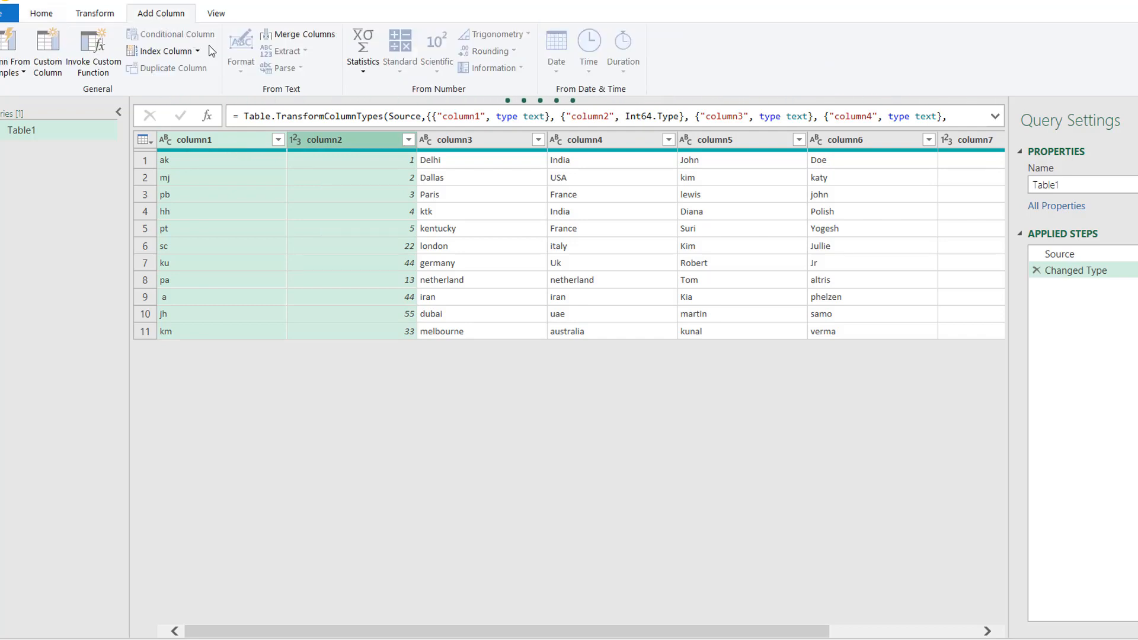
click(313, 35)
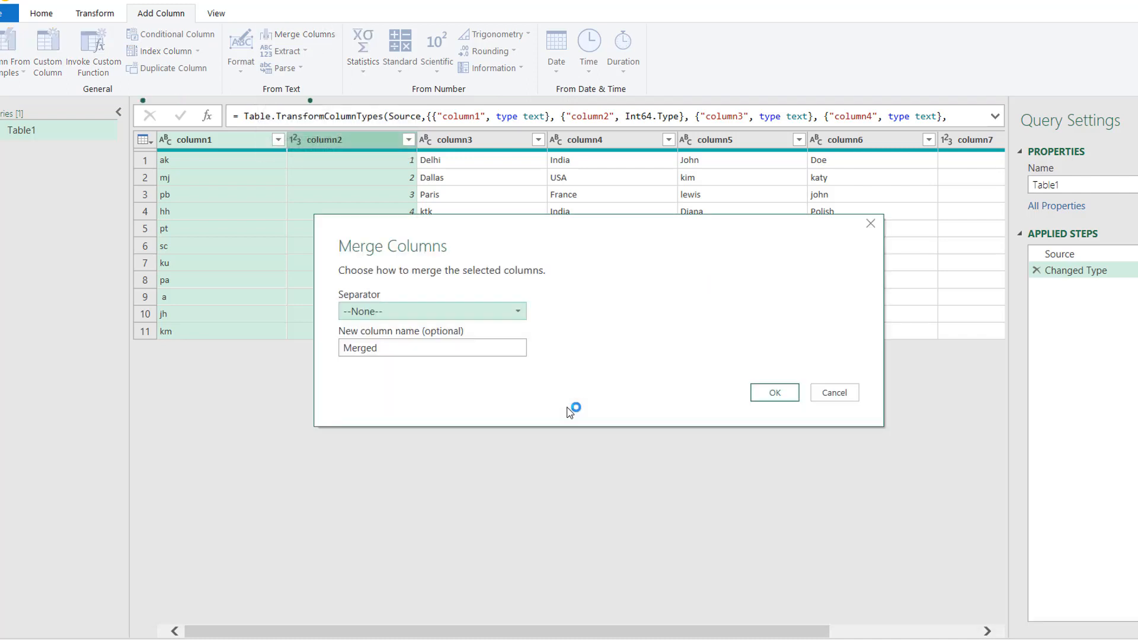
click(453, 314)
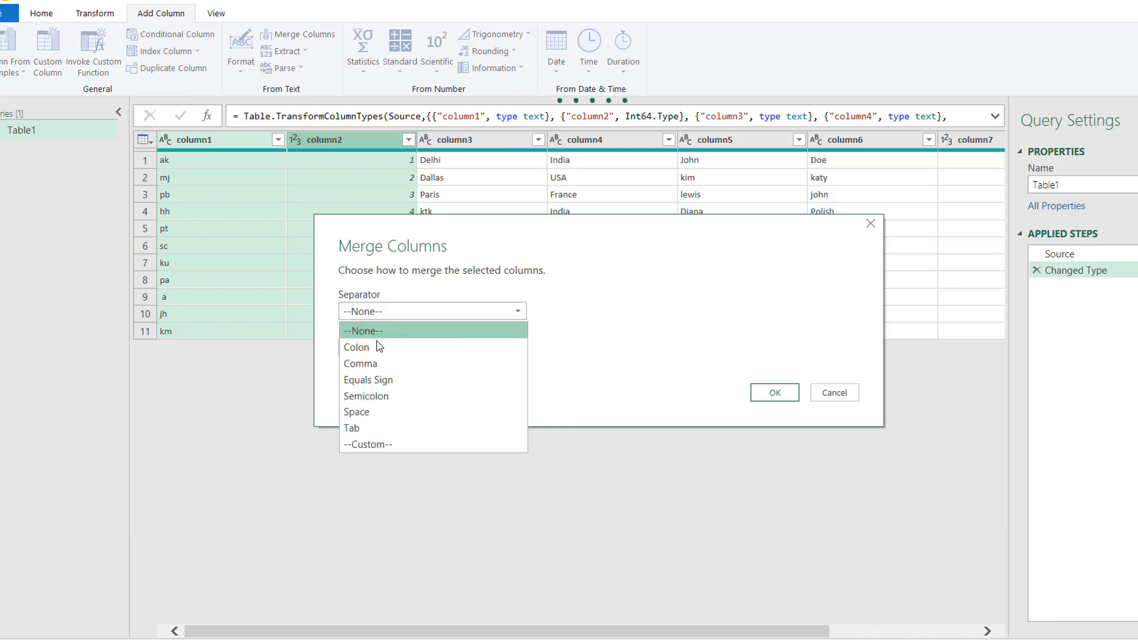
click(370, 363)
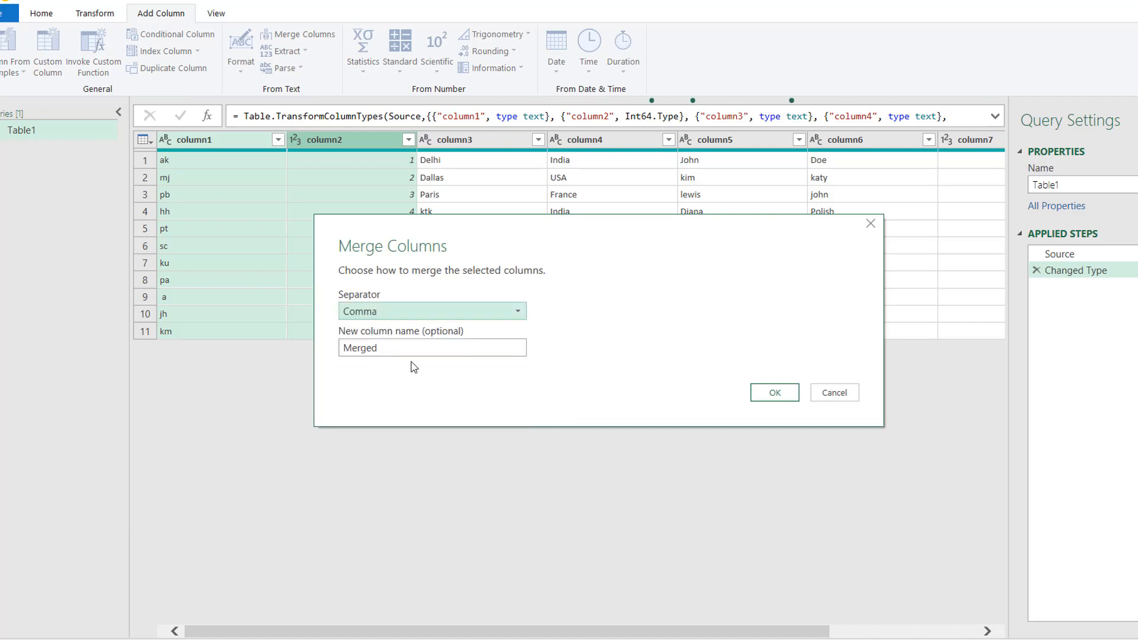
double_click(363, 348)
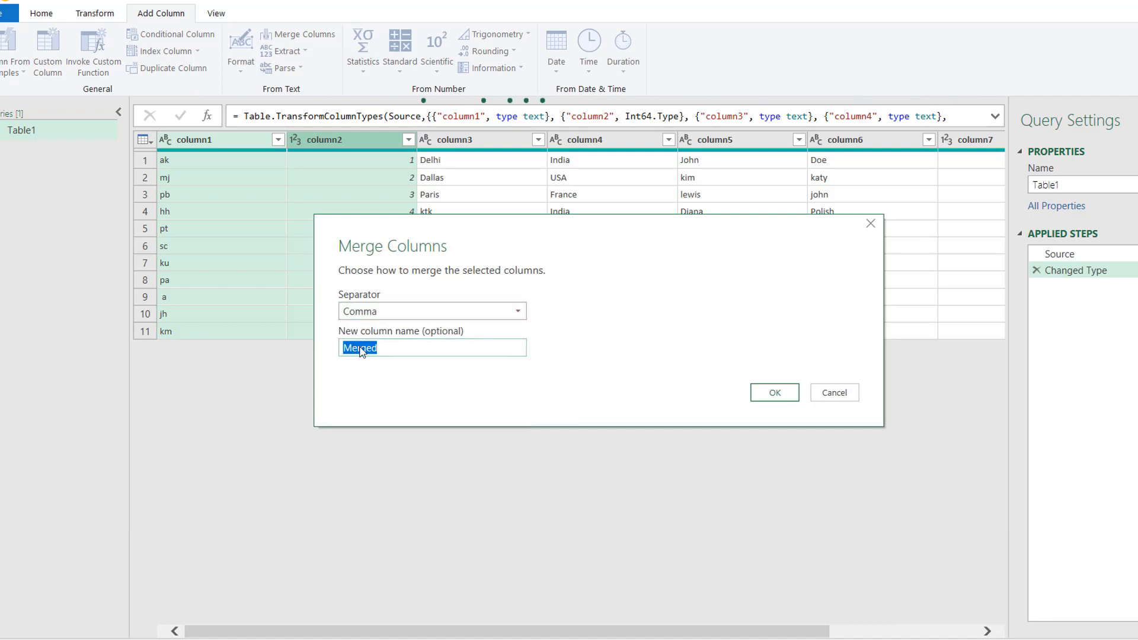
click(775, 394)
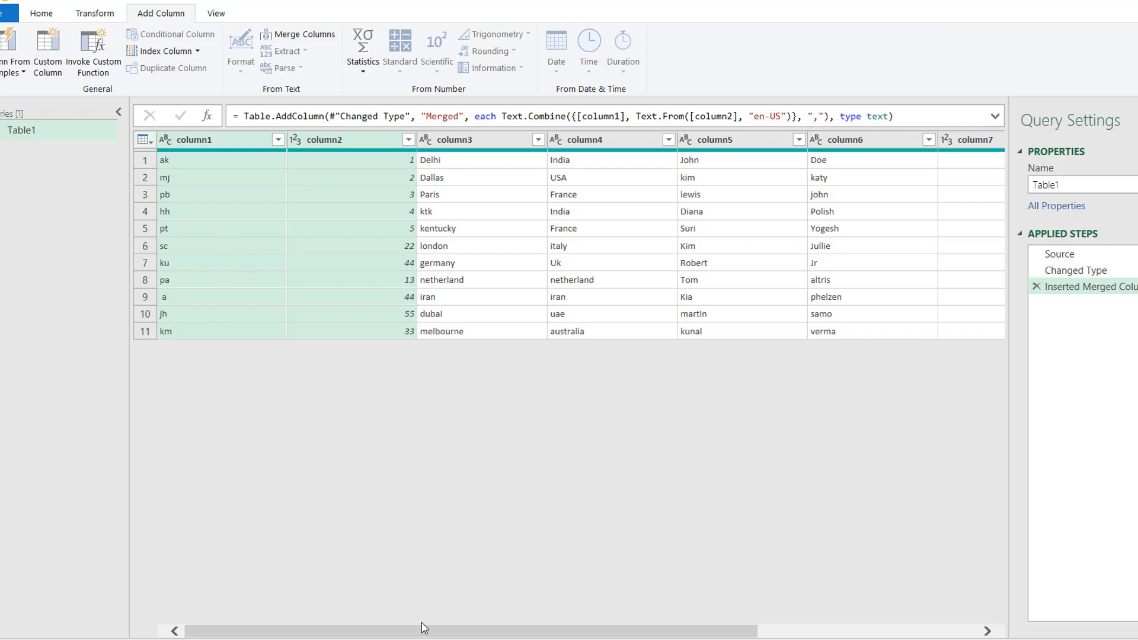
Step: Examine the Merged column's values and the Text.Combine and Text.From parts of its generated formula
drag(427, 632, 876, 613)
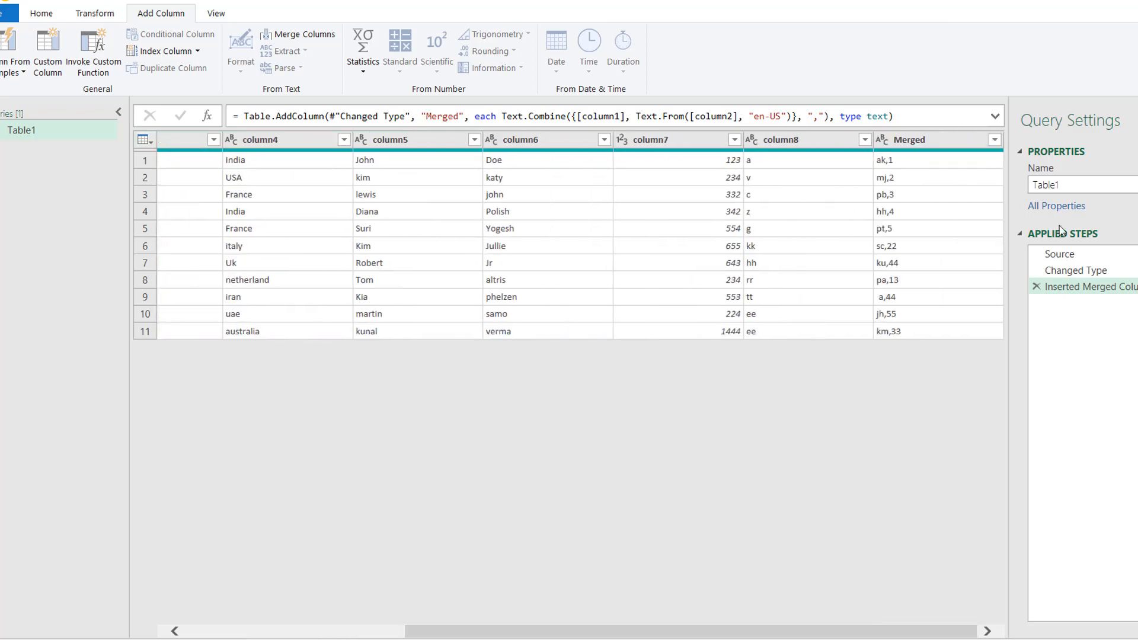
click(936, 140)
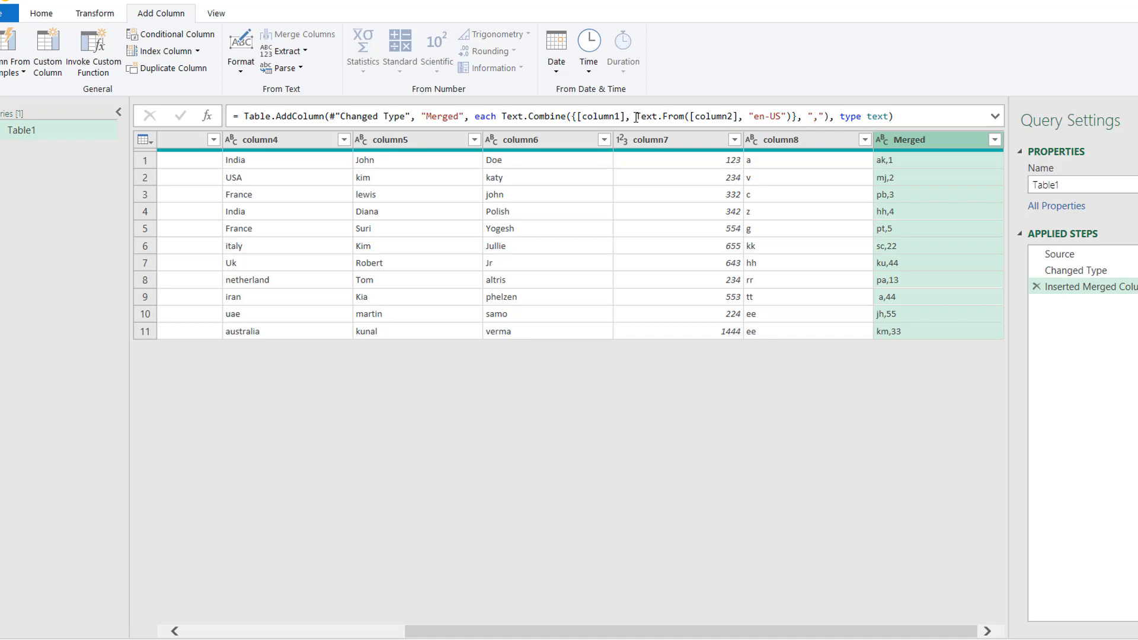
drag(636, 117, 684, 117)
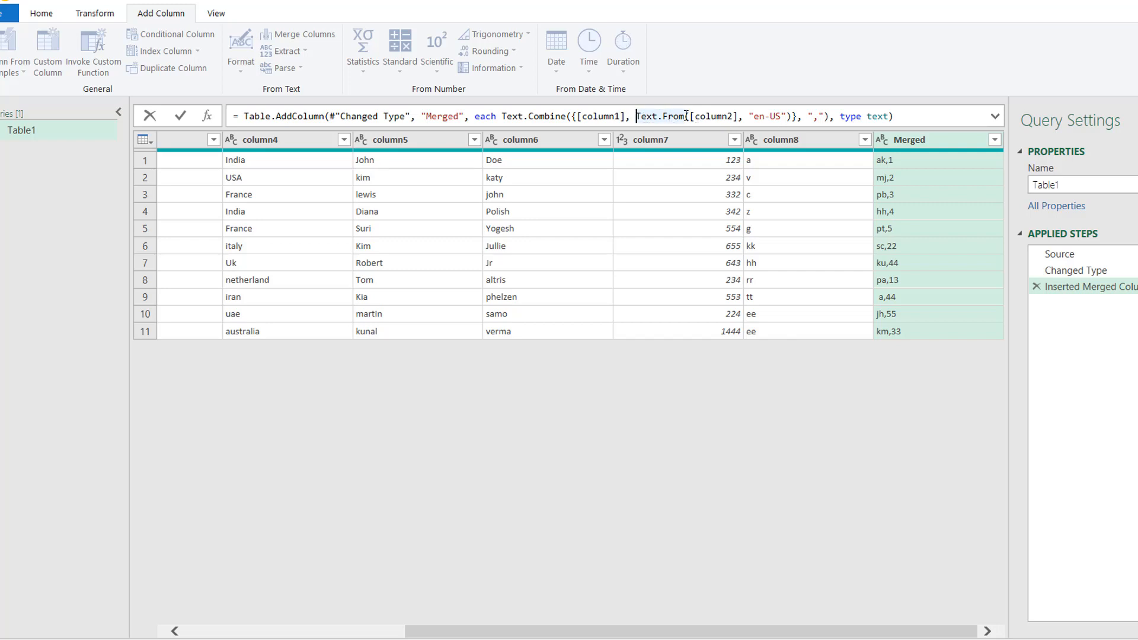
click(835, 116)
click(248, 418)
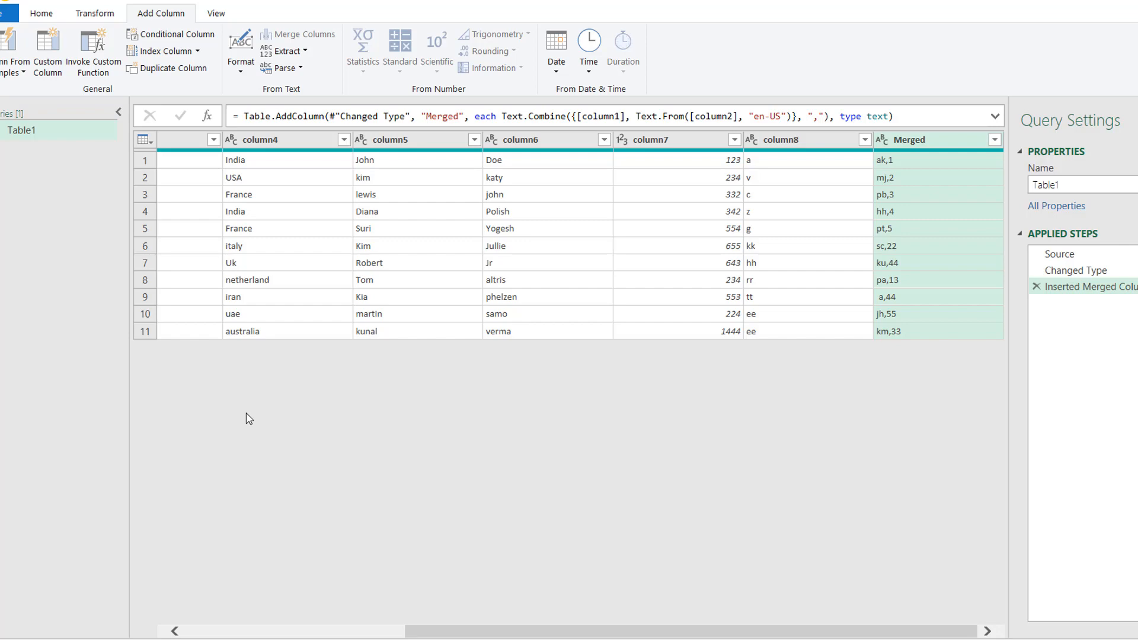
Step: Create a new blank query alongside Table1
right_click(27, 159)
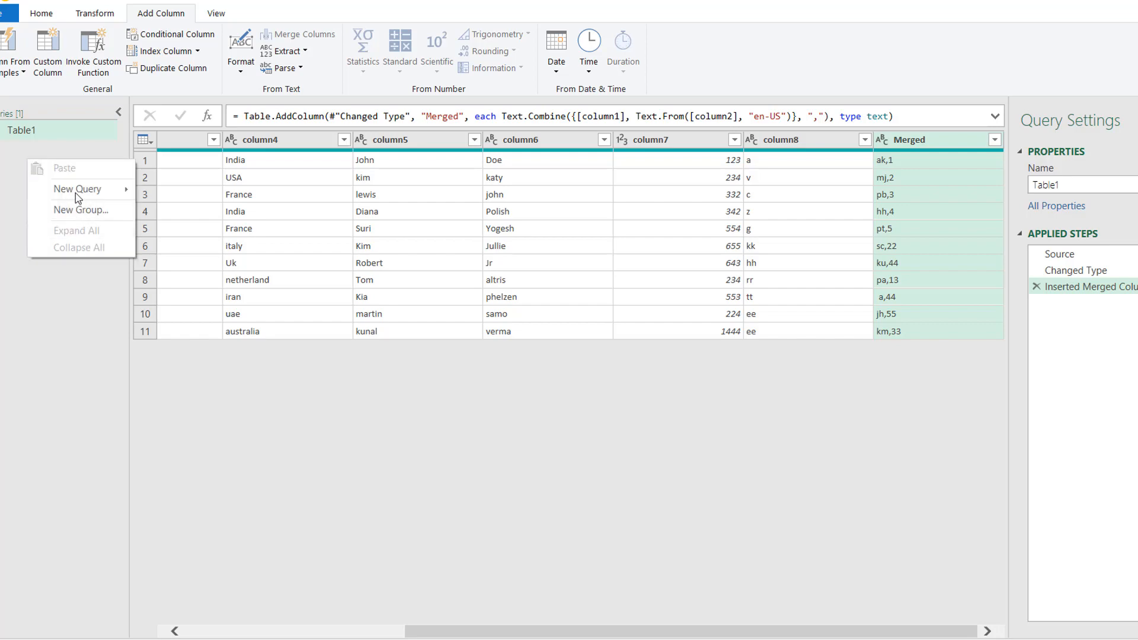
mouse_move(76, 191)
mouse_move(201, 282)
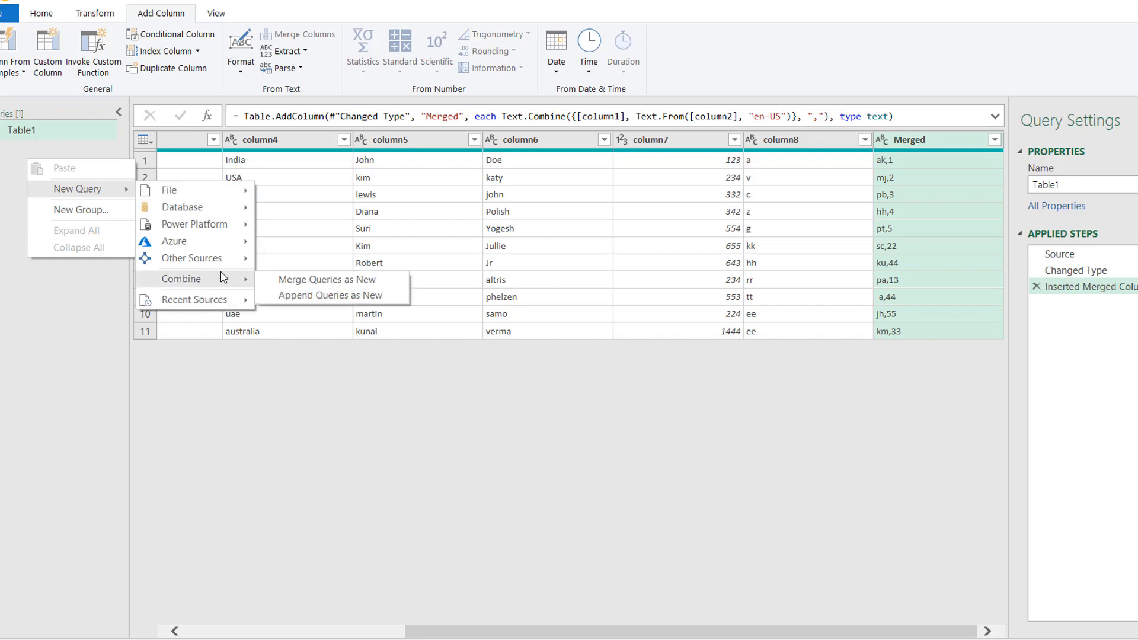
mouse_move(228, 264)
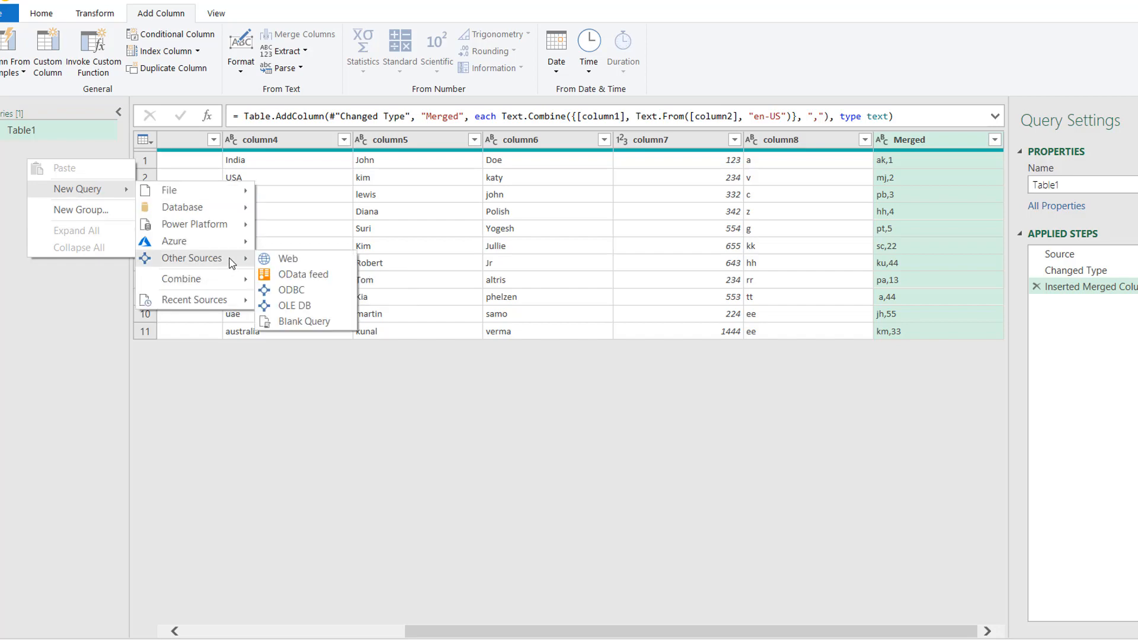
click(318, 326)
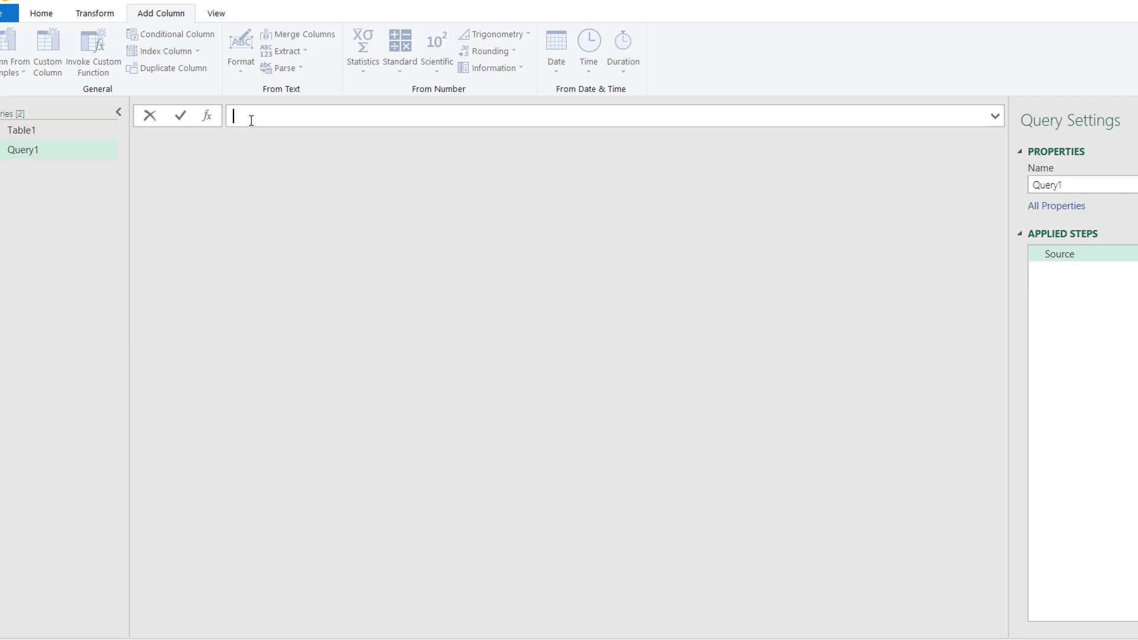
Step: Write the formula =Text.Combine("a","b") in the blank query
text(=Text)
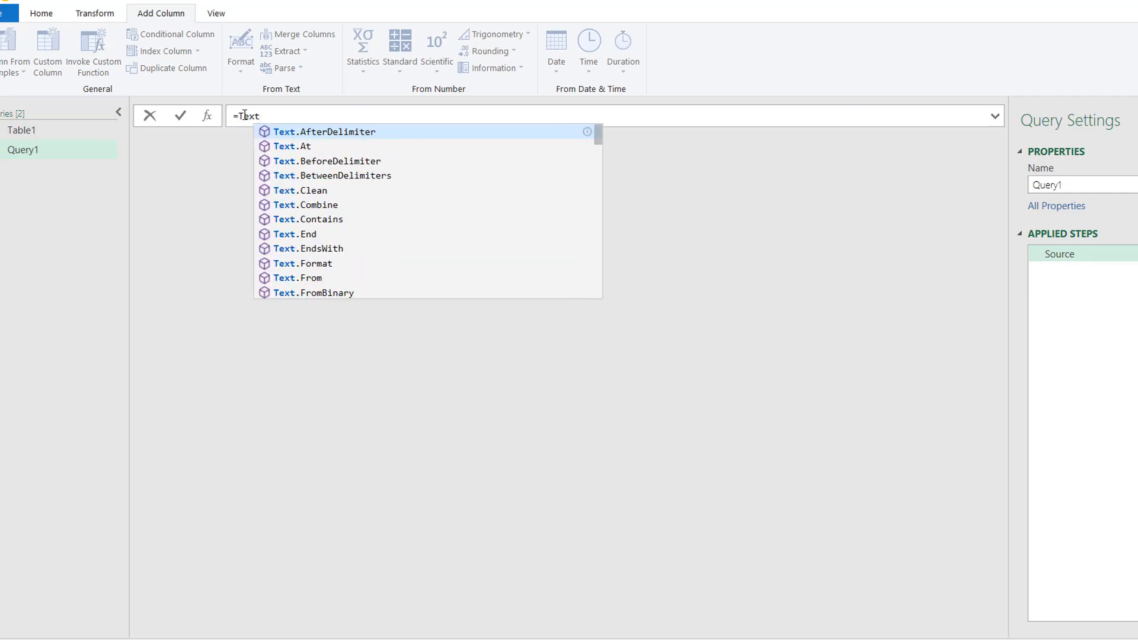
text(combine)
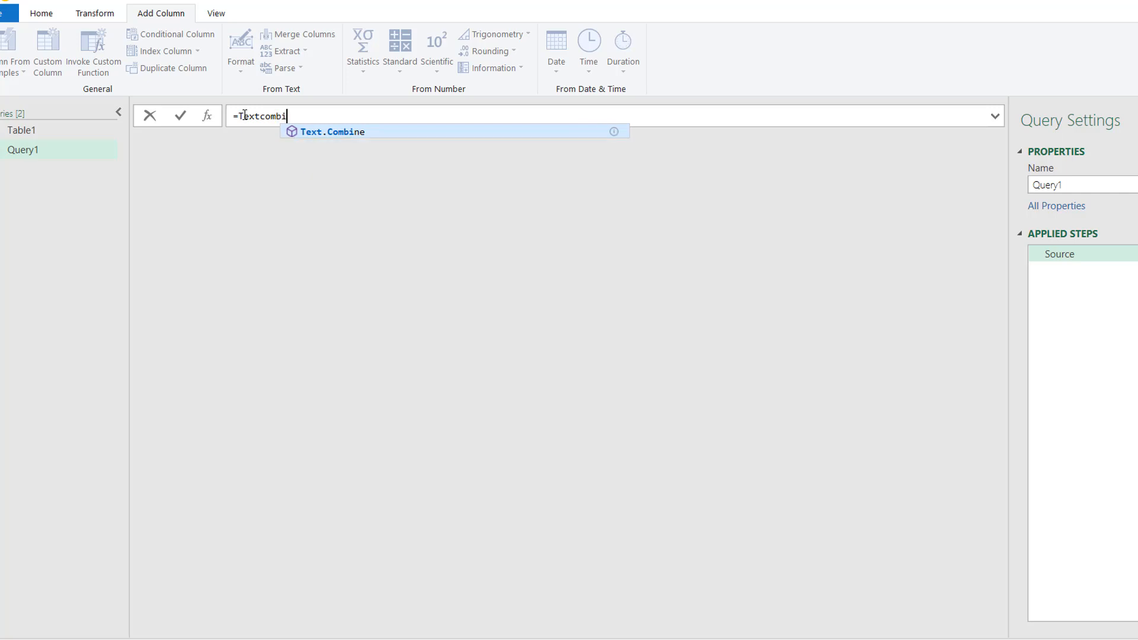
click(324, 133)
text(()
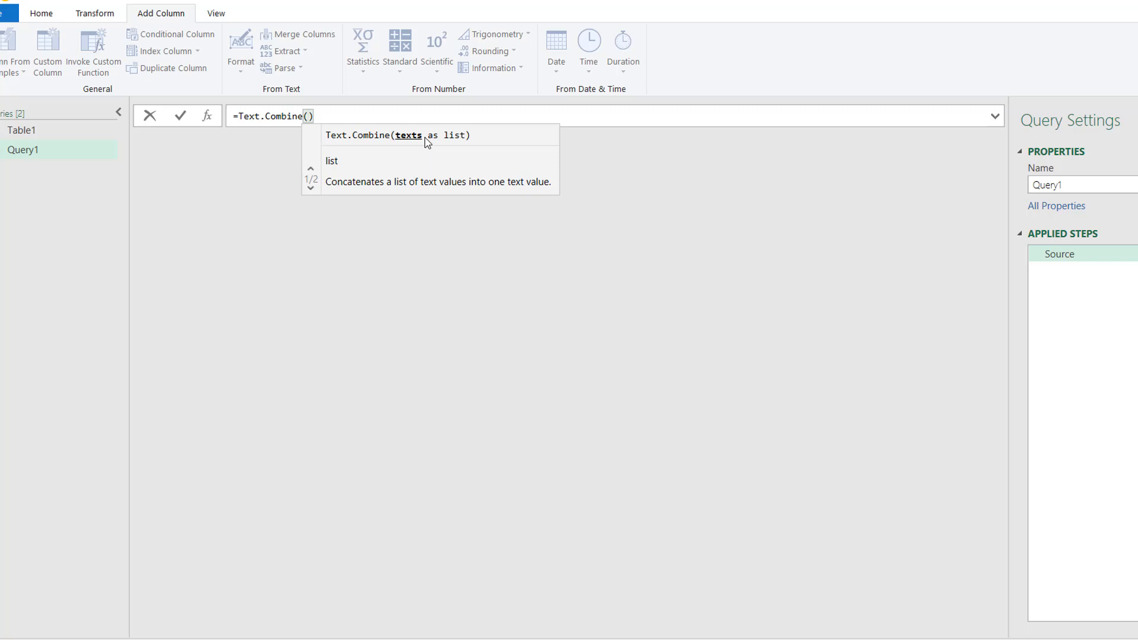
text("a")
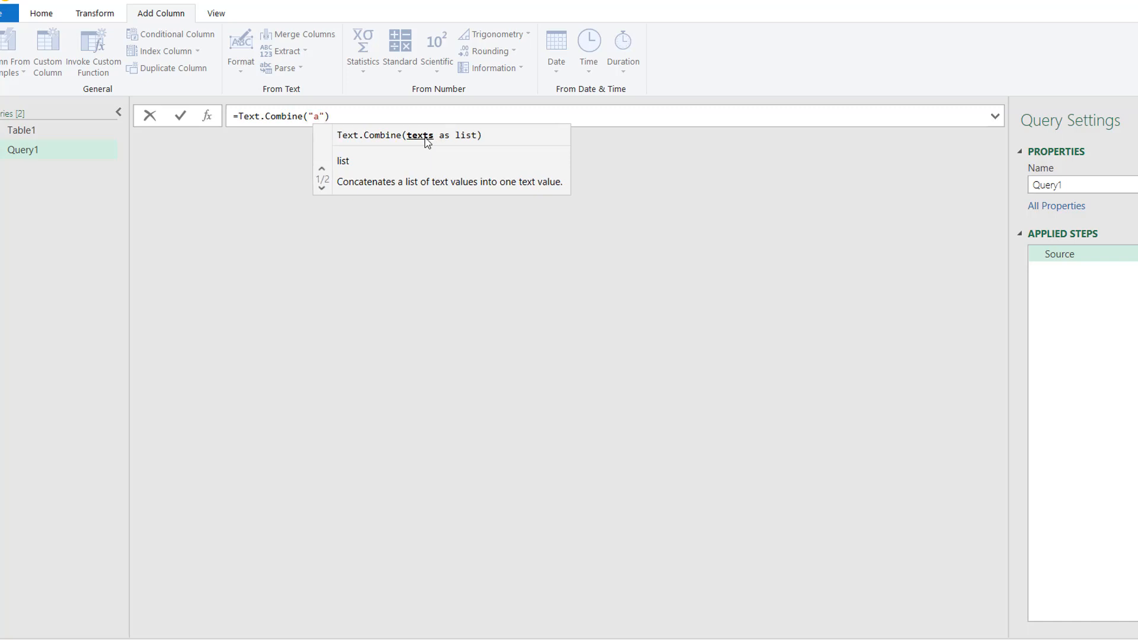
text(,"b")
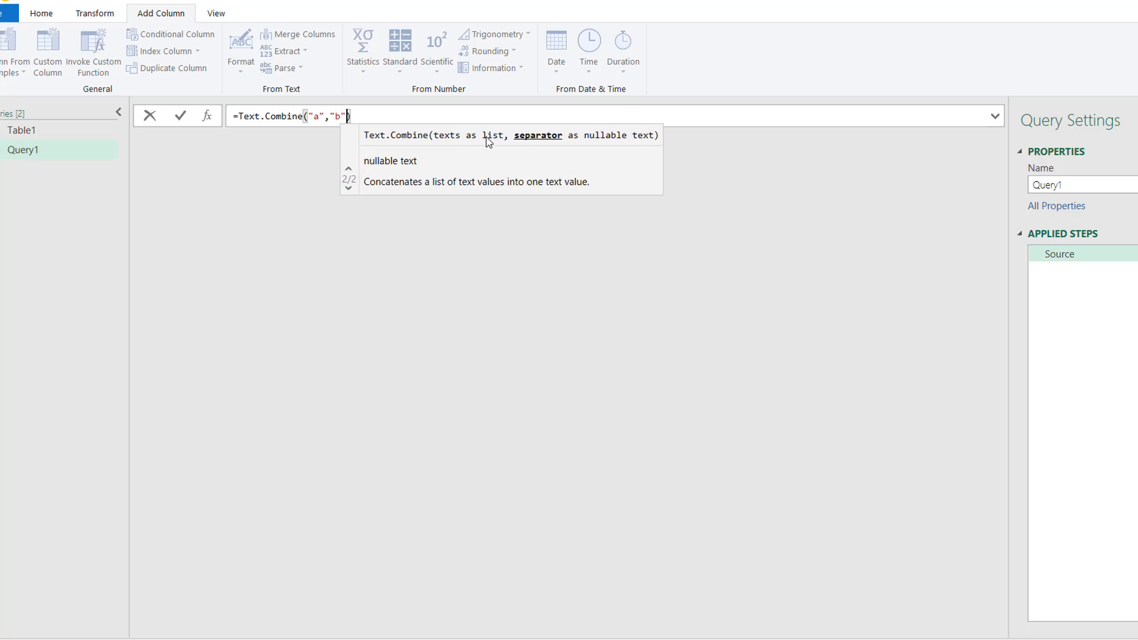
Step: Wrap the two text values in braces to form a list and commit the formula as =Text.Combine({"a","b"})
text(})
key(Left)
key(Left)
key(Left)
key(Left)
key(Left)
key(Left)
key(Left)
key(Left)
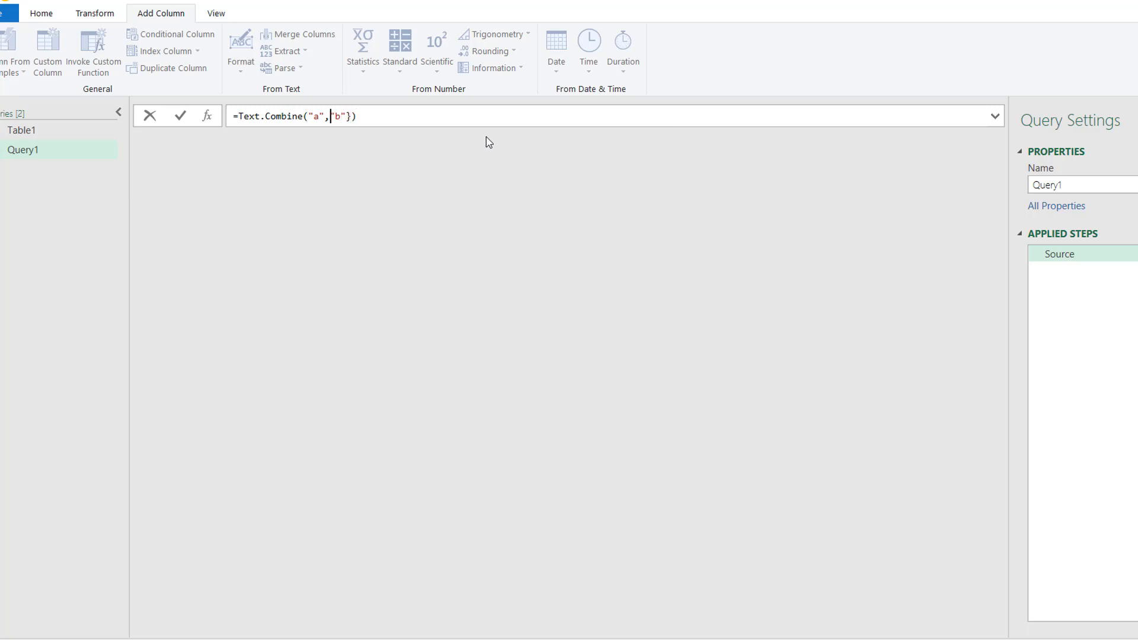
text({)
click(402, 113)
key(Return)
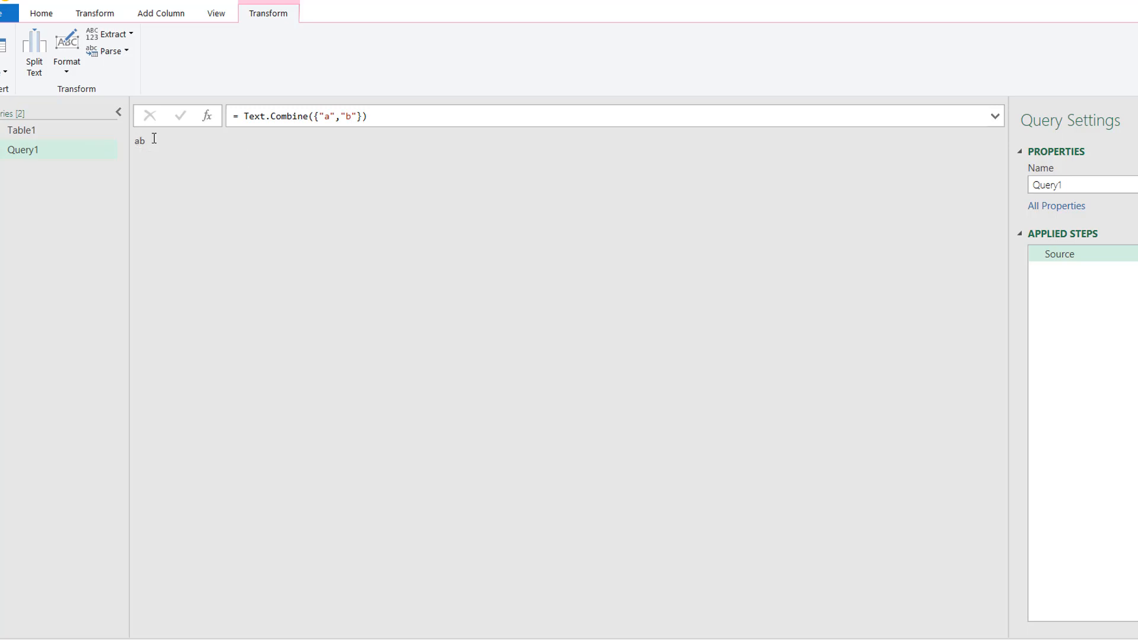
Step: Add a "-" separator after the list so the formula reads =Text.Combine({"a","b"},"-") and commit it
click(366, 116)
text(,)
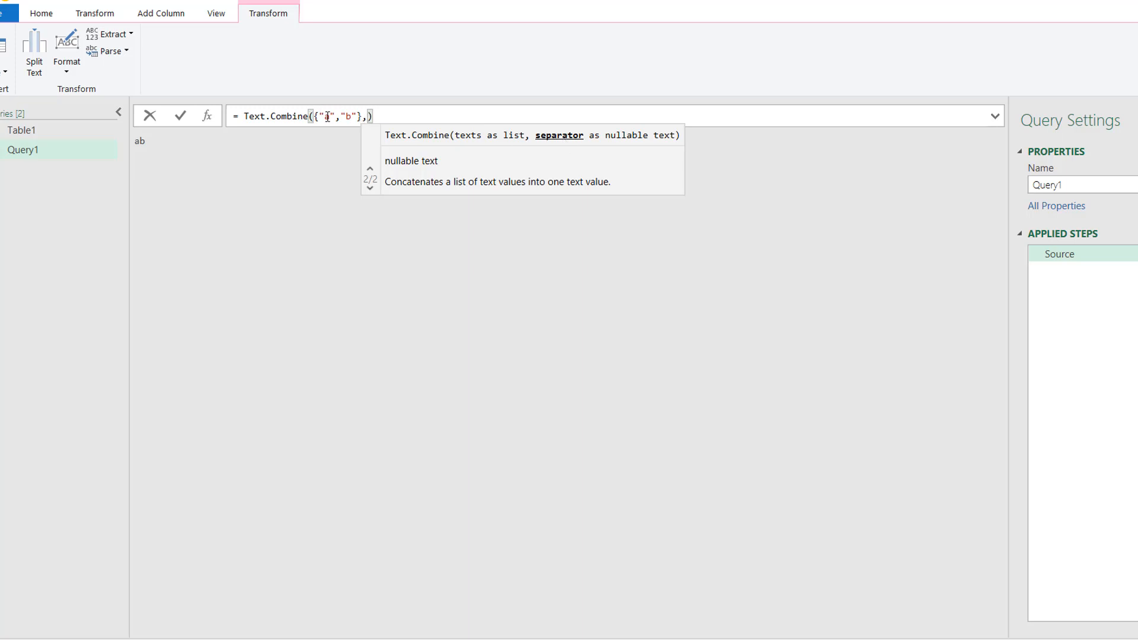
key(BackSpace)
text("-")
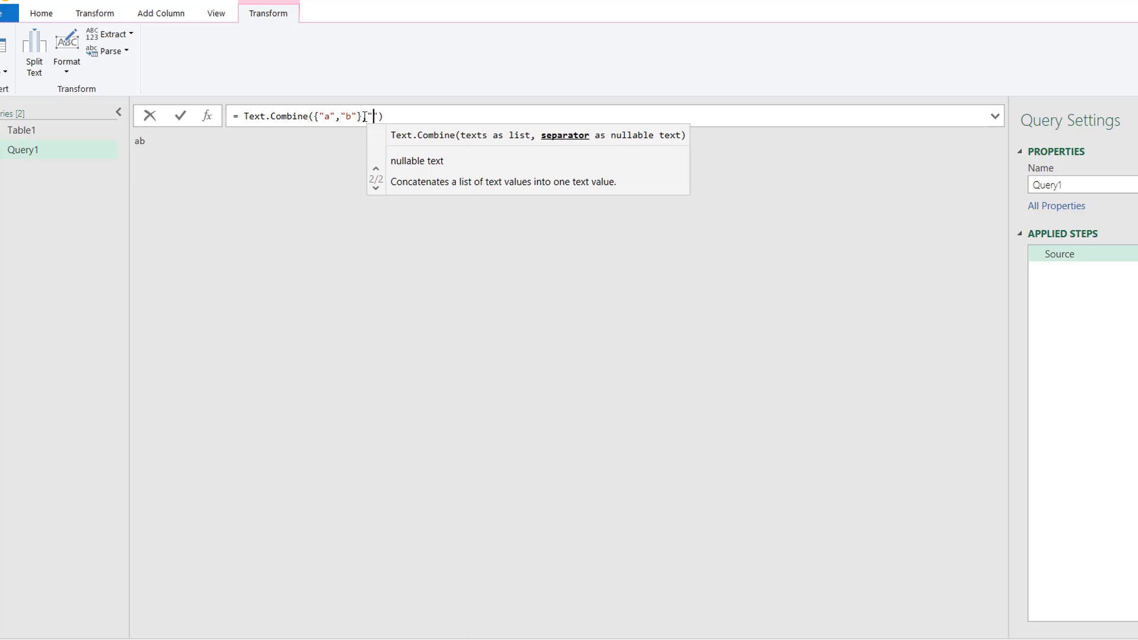
click(365, 117)
text(,)
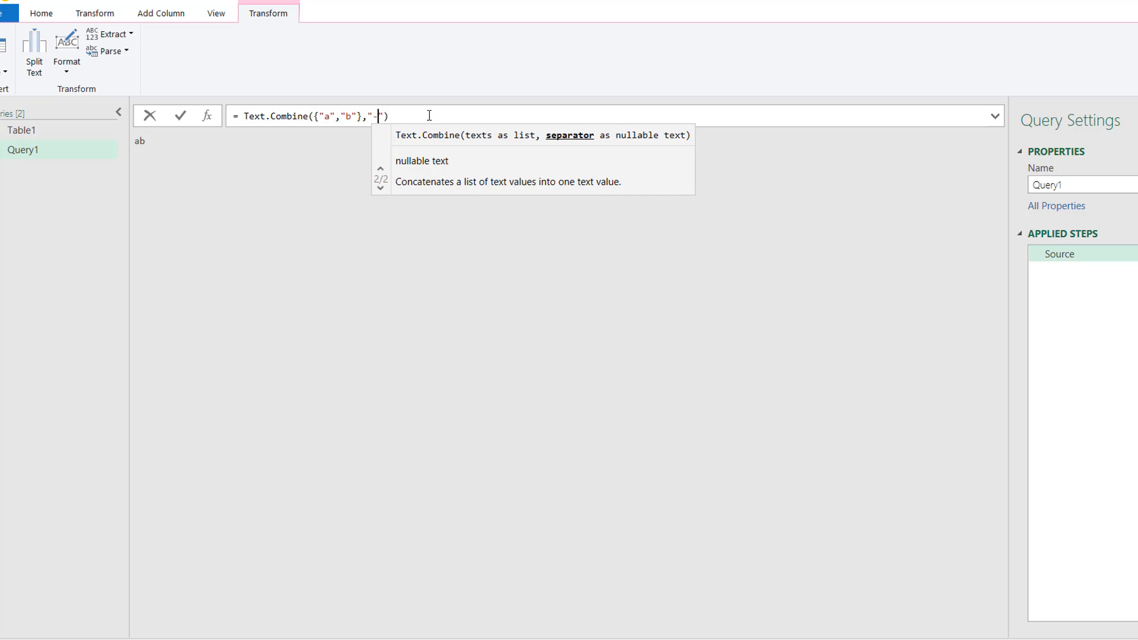
key(Return)
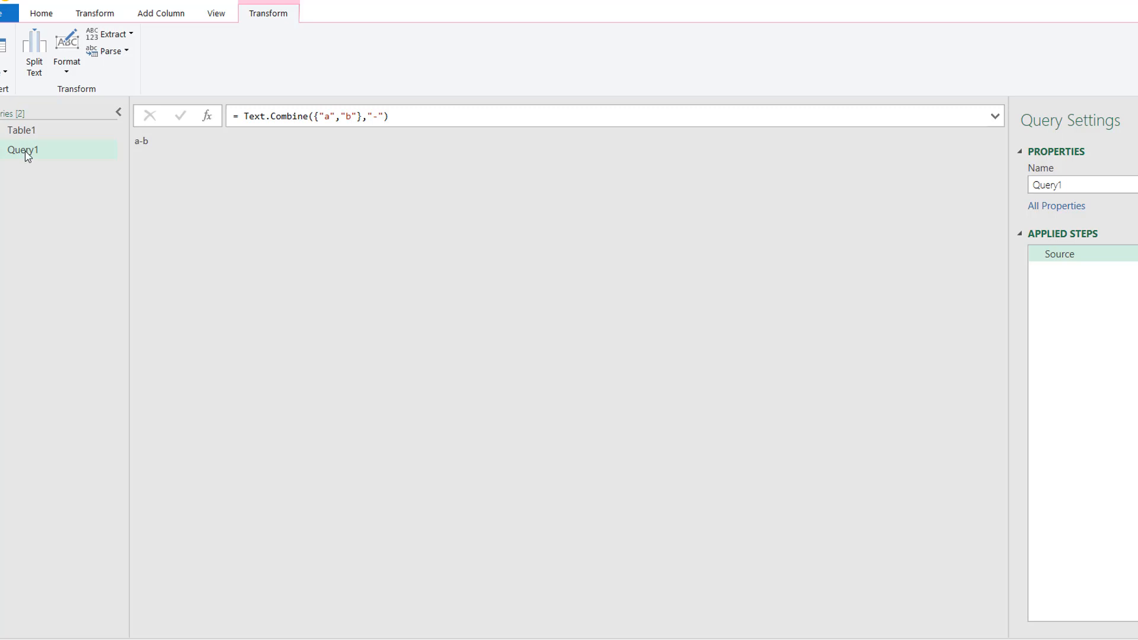
Step: Create a second blank query below Query1
right_click(35, 186)
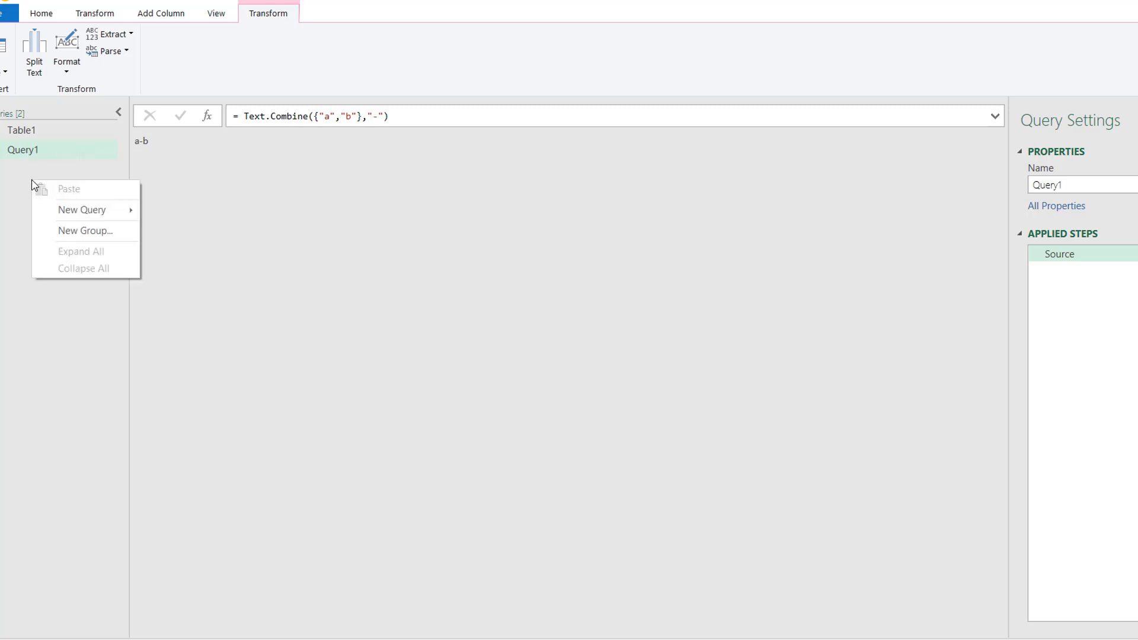
mouse_move(84, 212)
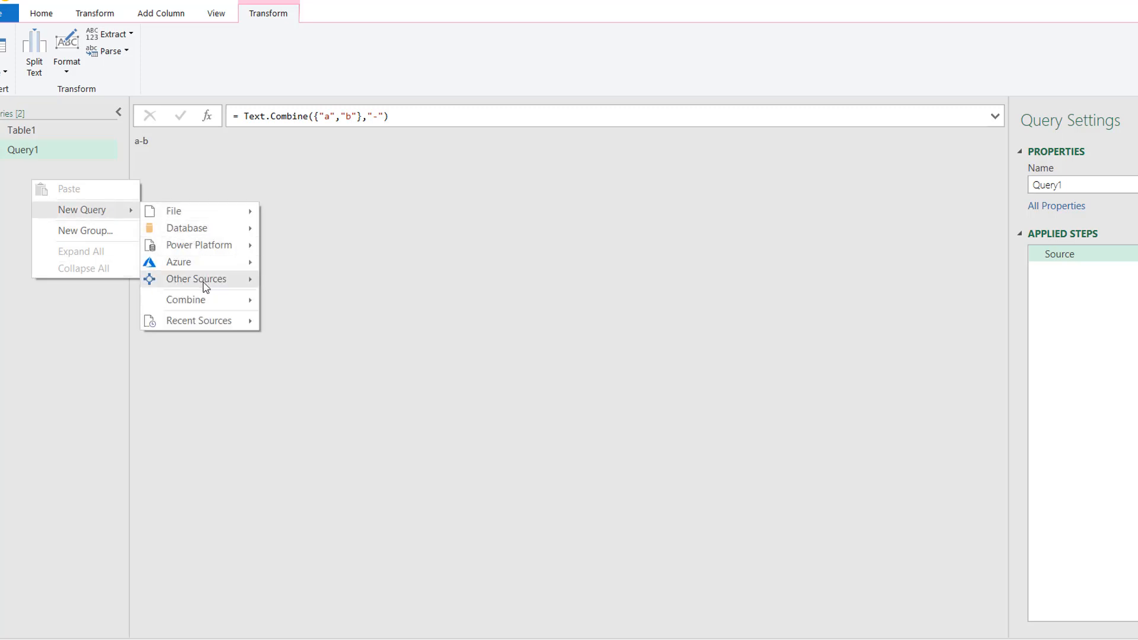
mouse_move(203, 283)
click(290, 345)
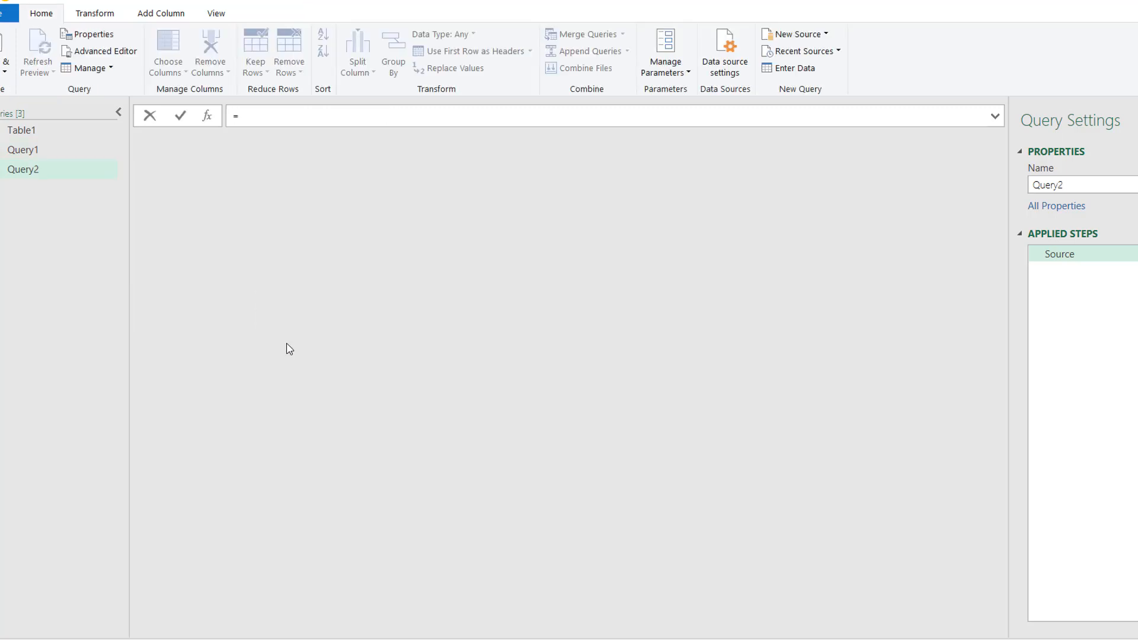
Step: Write =Text.Combine("a",200) in the new blank query, leaving 200 as an unquoted number
text(textcombin)
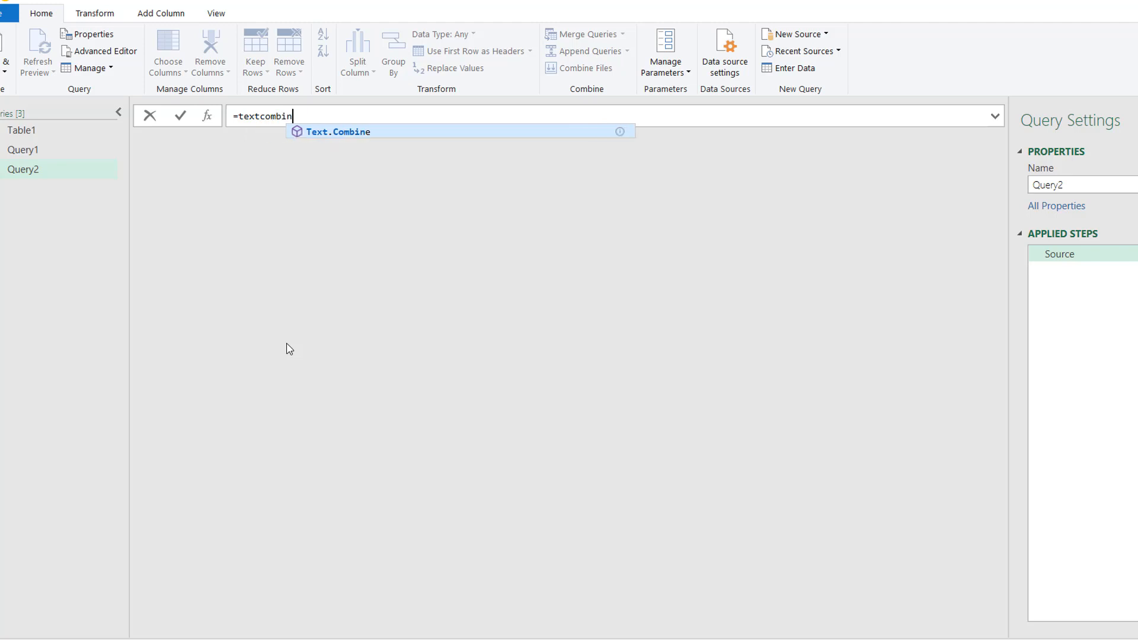
text(e)
key(Tab)
text(()
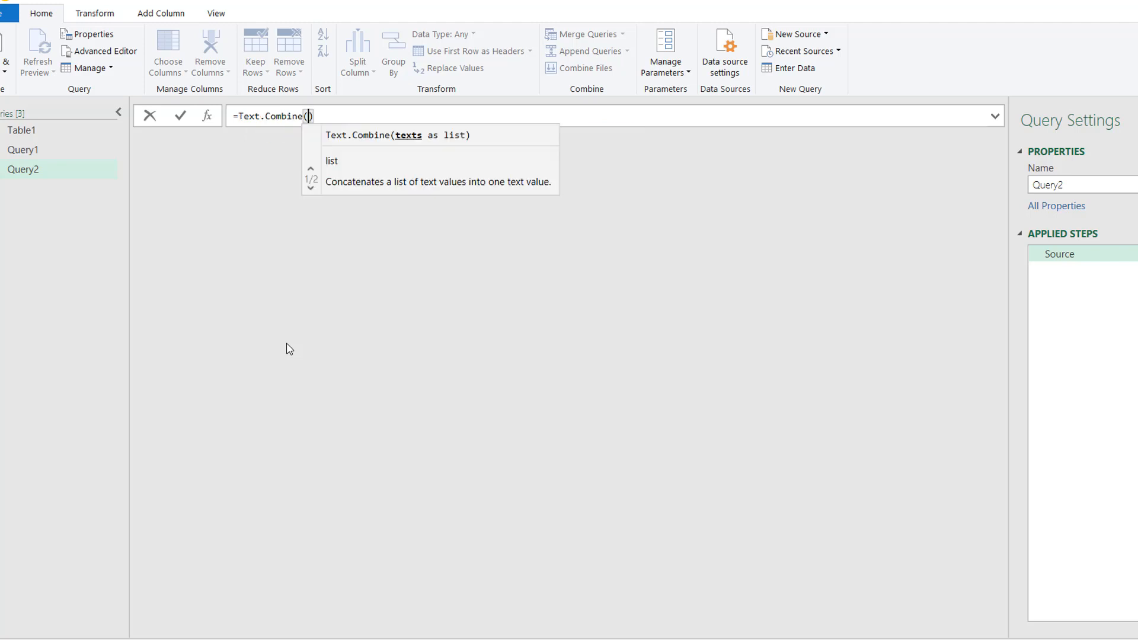
text("a")
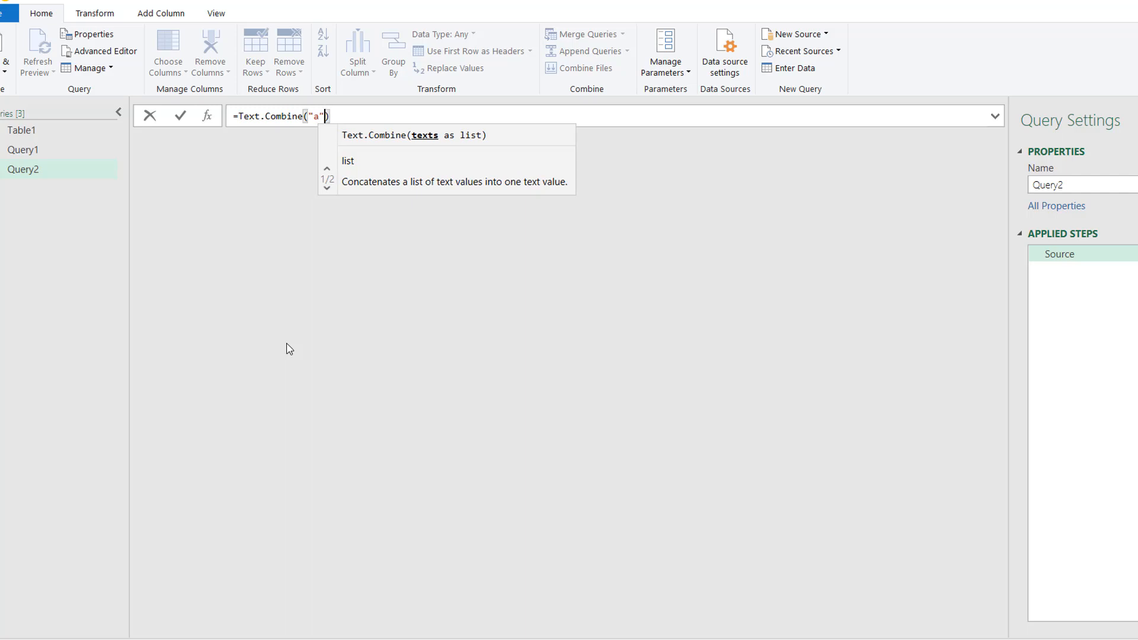
text(,)
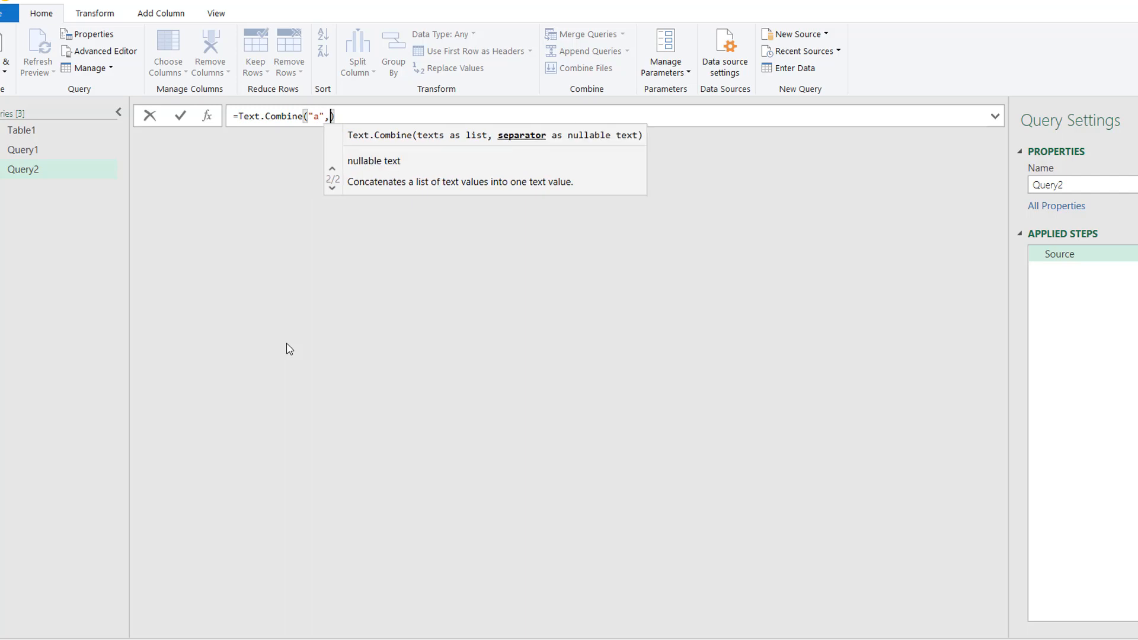
text(200)
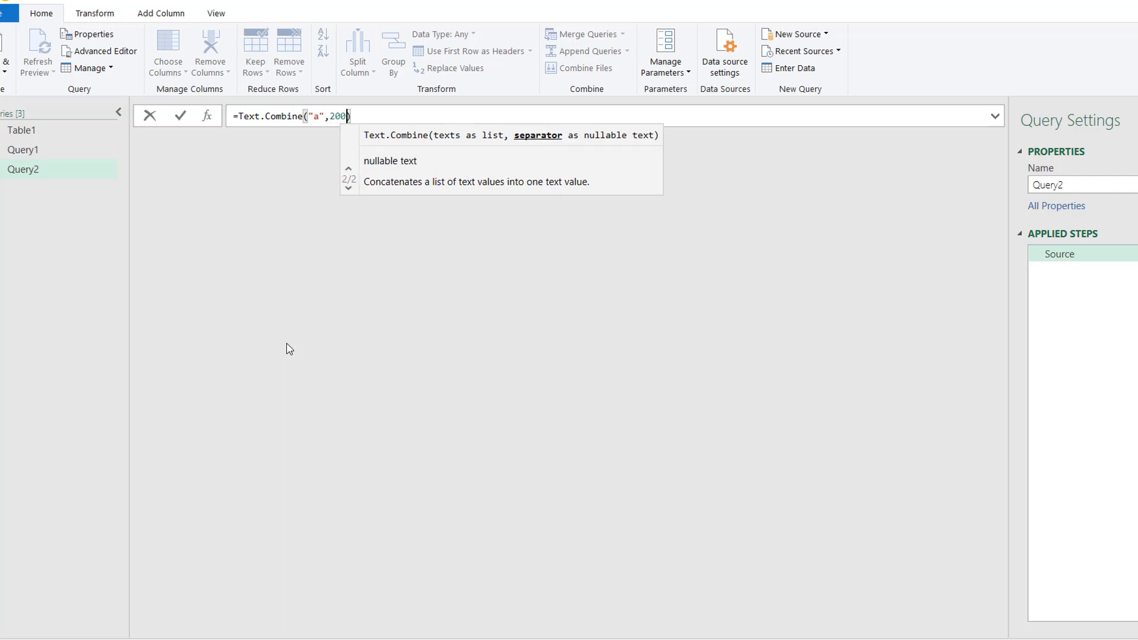
Step: Enclose both values in list braces, add a comma separator, and commit =Text.Combine({"a",200},",")
text(})
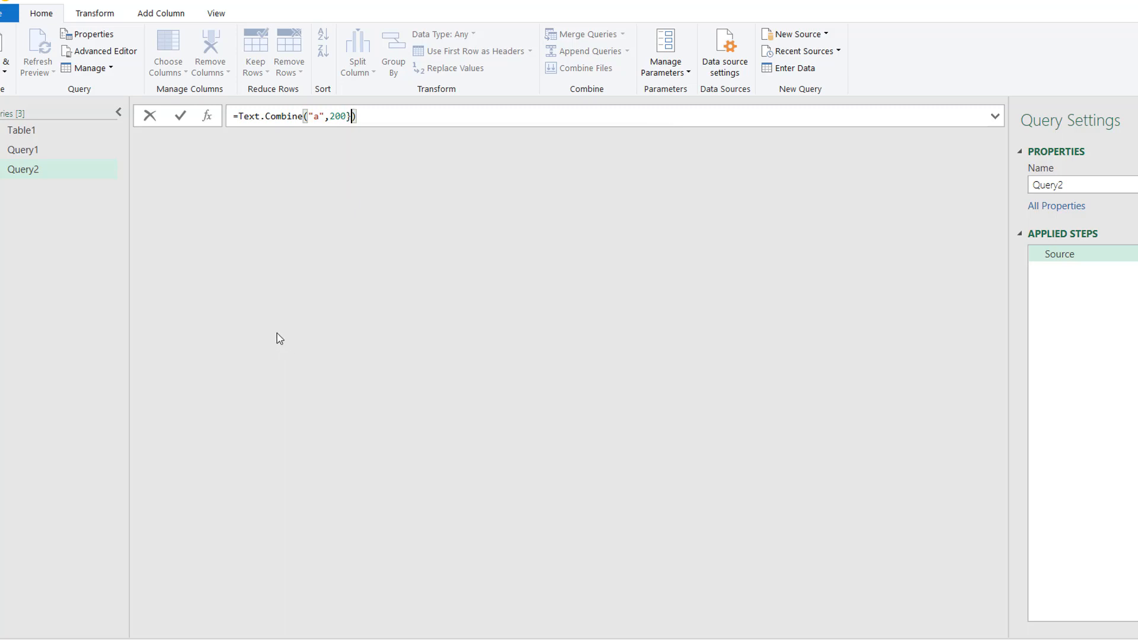
click(308, 115)
text({)
click(358, 117)
text(,)
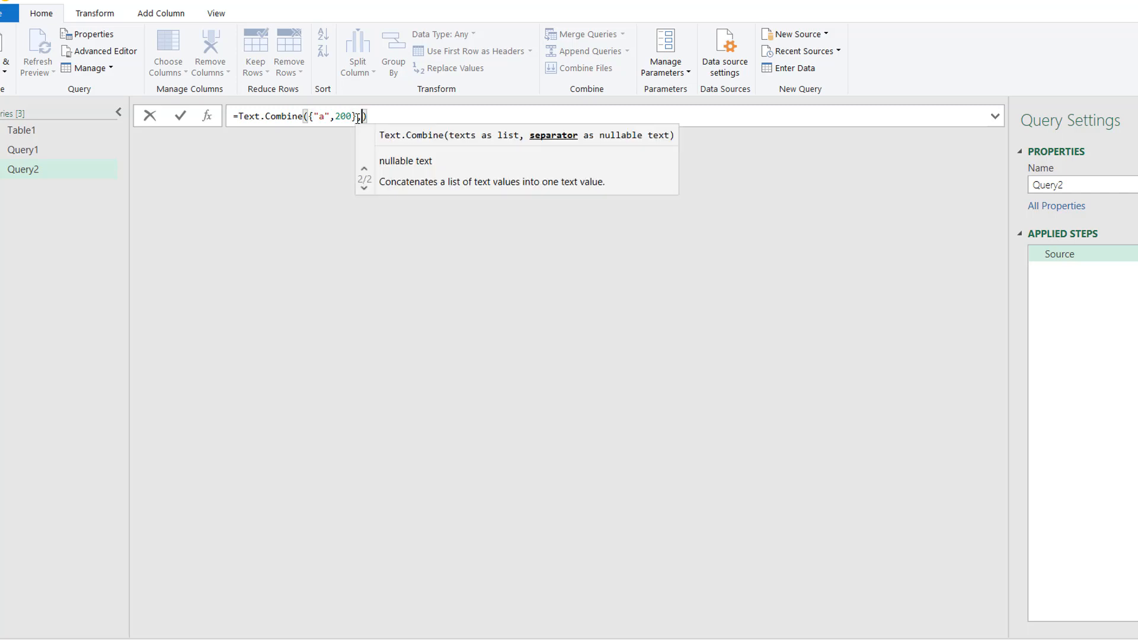
text(",)
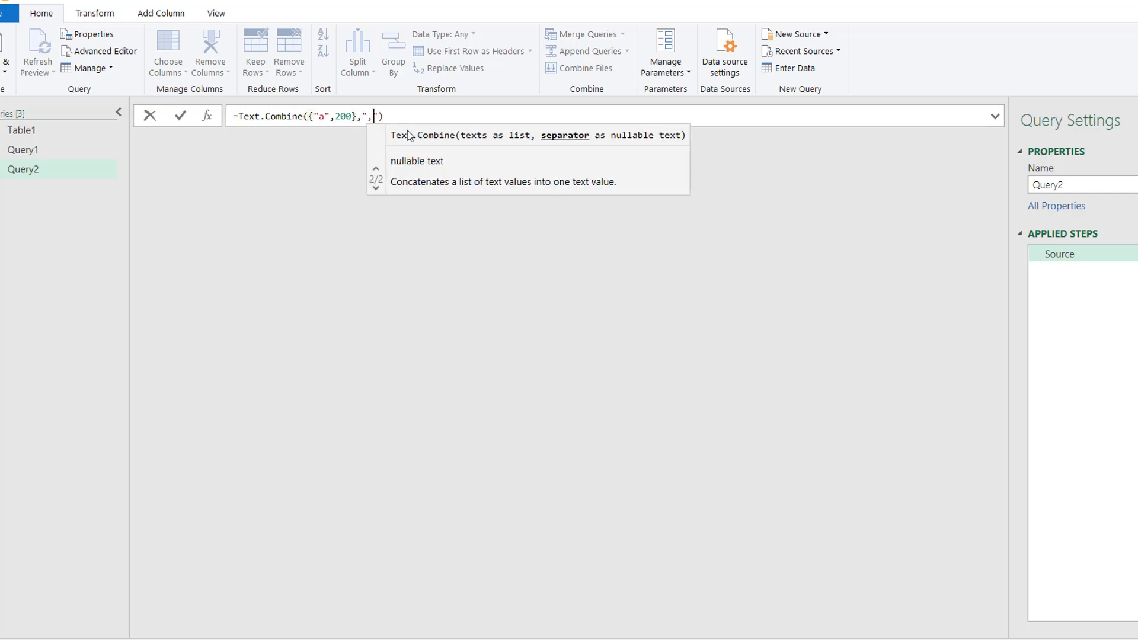
click(430, 112)
key(Return)
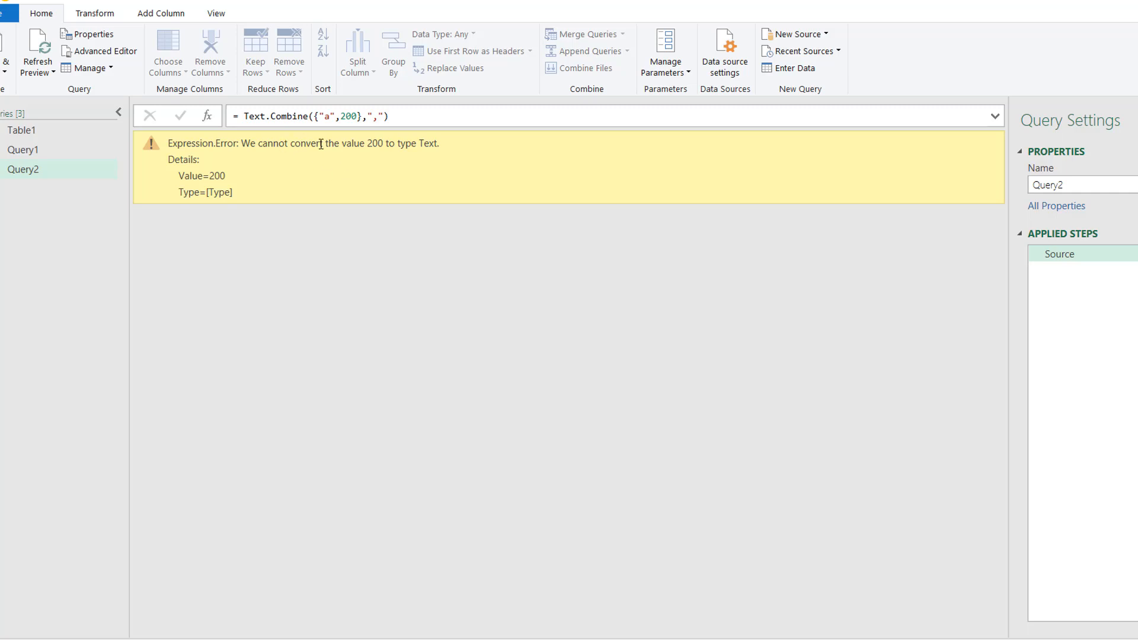
Step: Turn the number 200 into text with quotation marks and commit =Text.Combine({"a","200"},",")
click(342, 116)
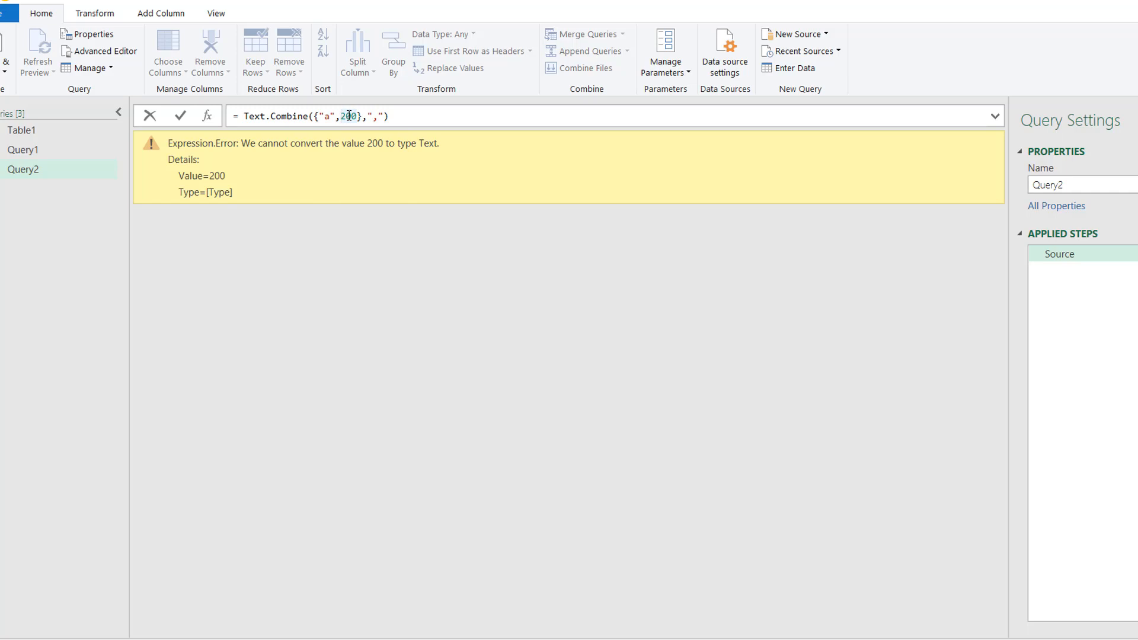
text(")
key(Right)
key(Right)
key(Right)
text(")
key(Return)
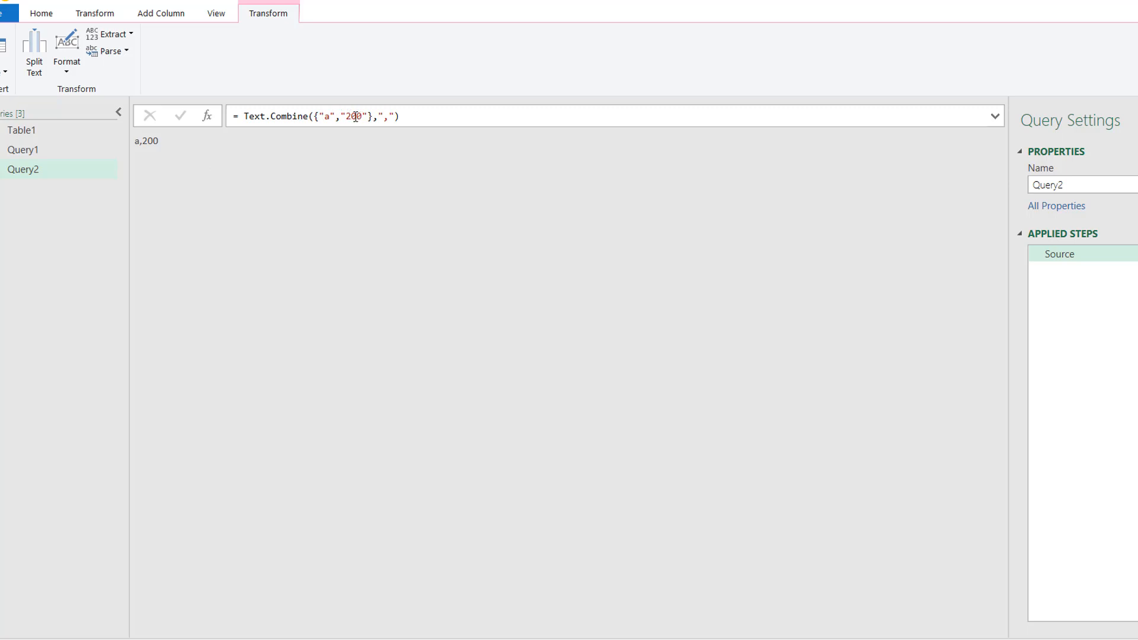
Step: Duplicate the Table1 query
click(48, 134)
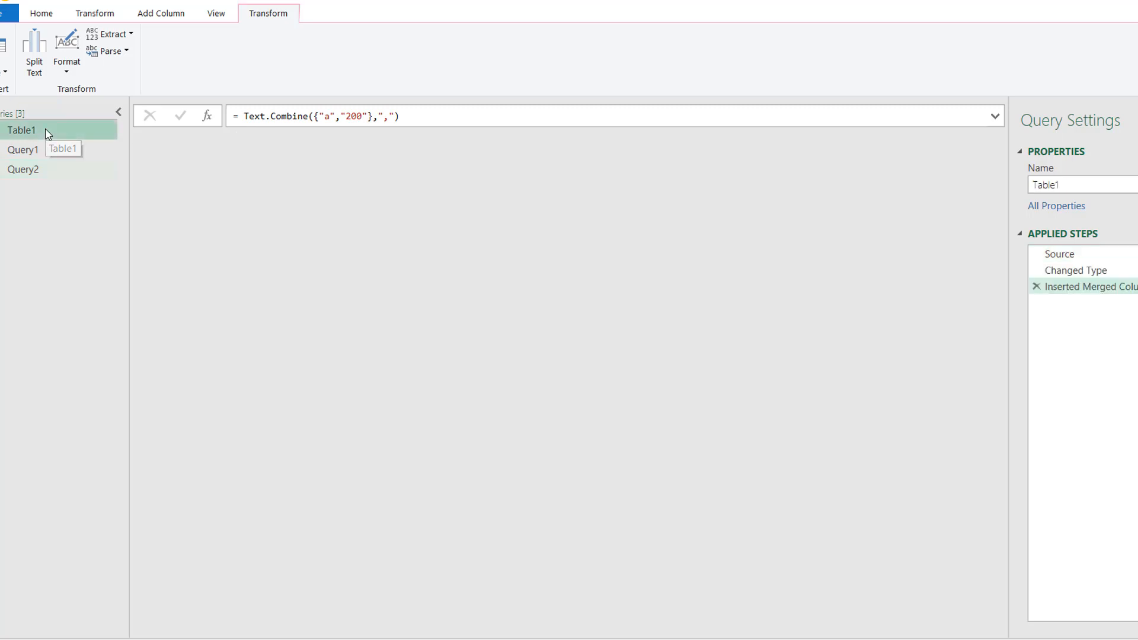
right_click(48, 134)
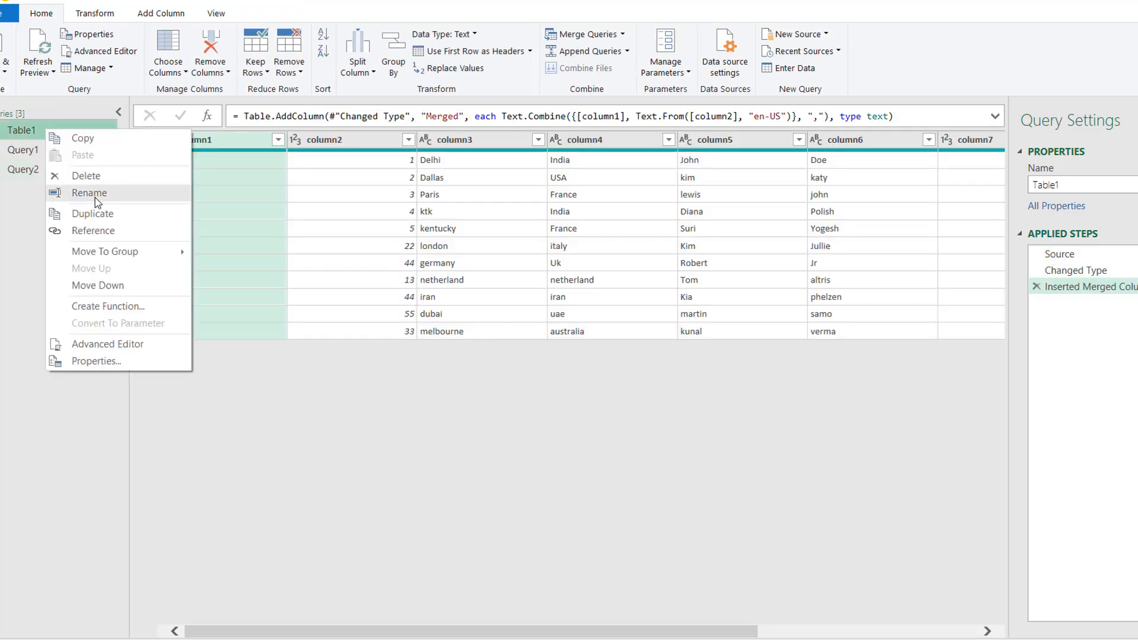
click(93, 214)
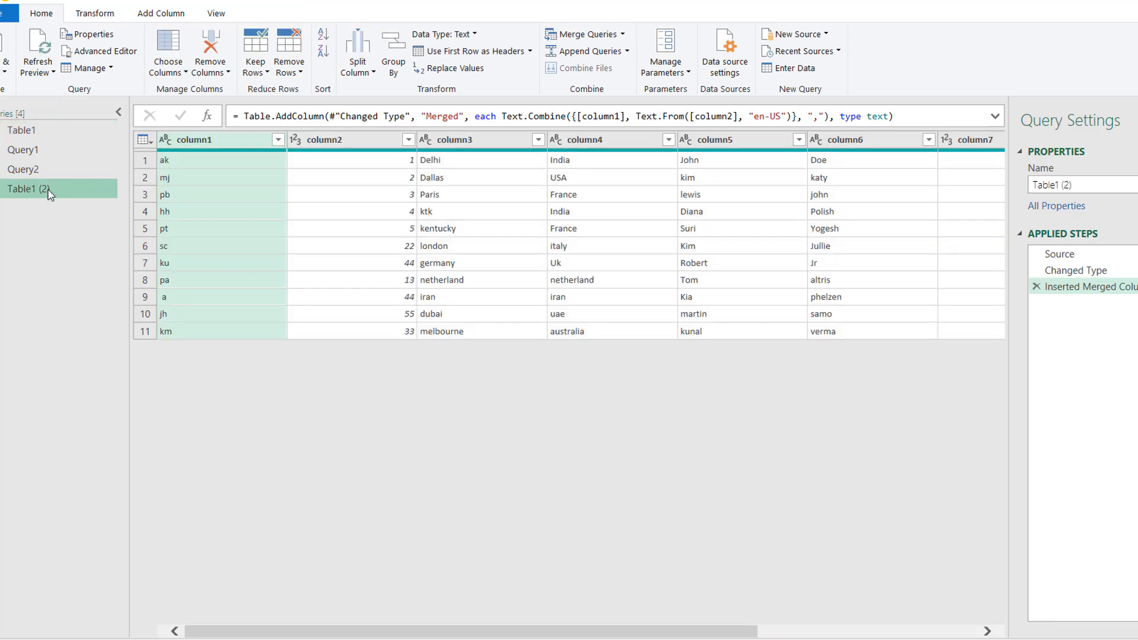
Step: Rename the duplicated query as Table2
click(1083, 188)
key(BackSpace)
key(BackSpace)
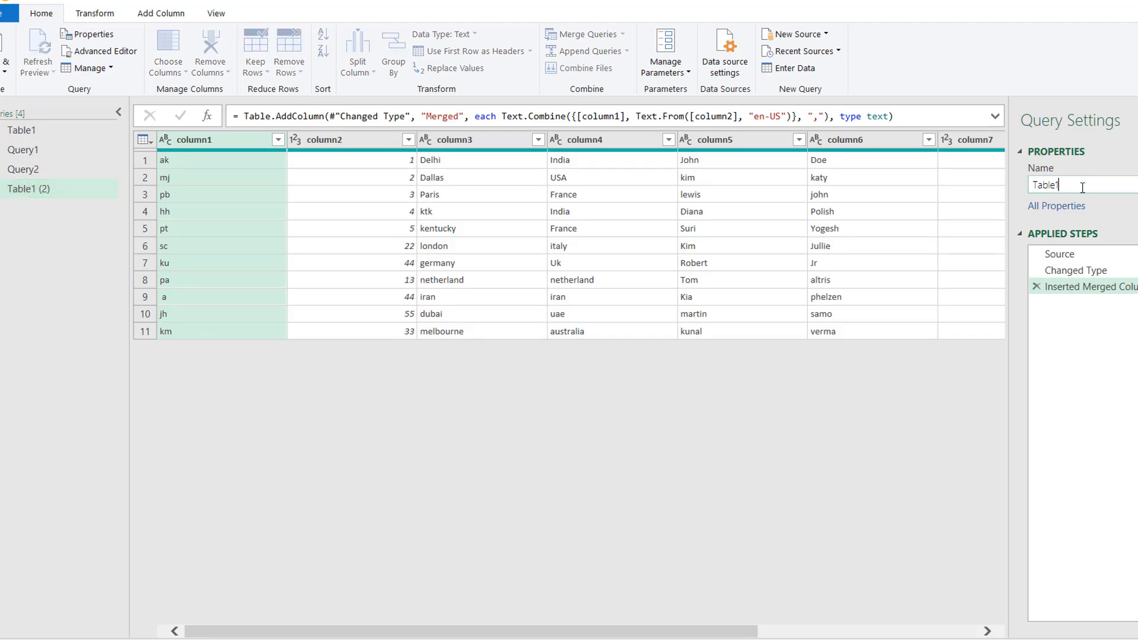
key(BackSpace)
text(2)
click(864, 447)
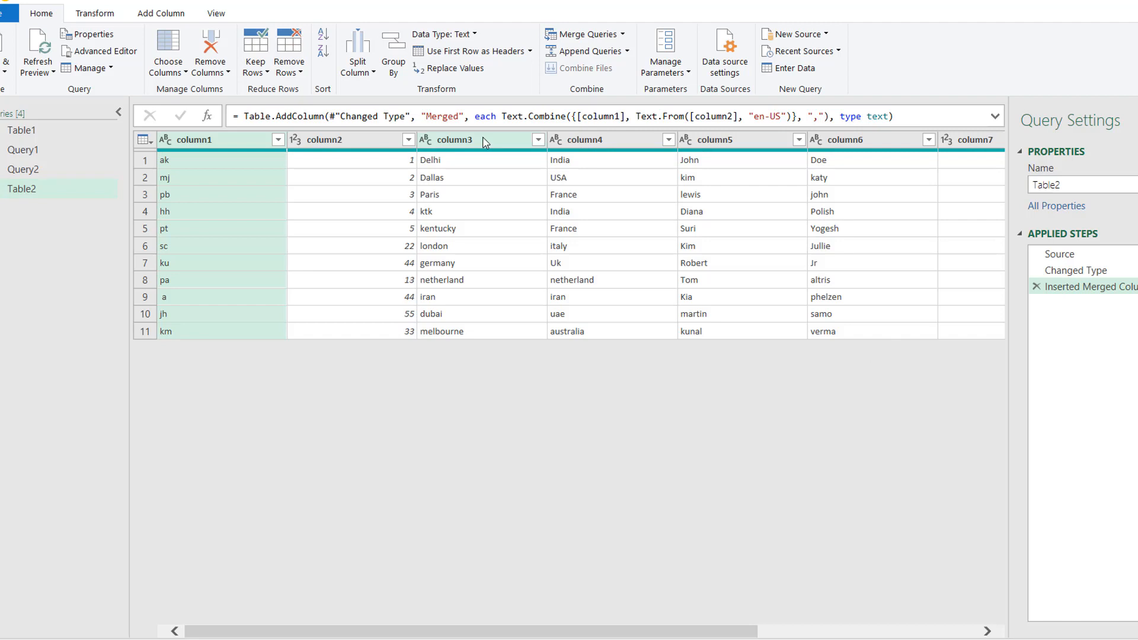
Step: Remove column3 through column8 and the Merged column from Table2, keeping only column1 and column2
click(469, 142)
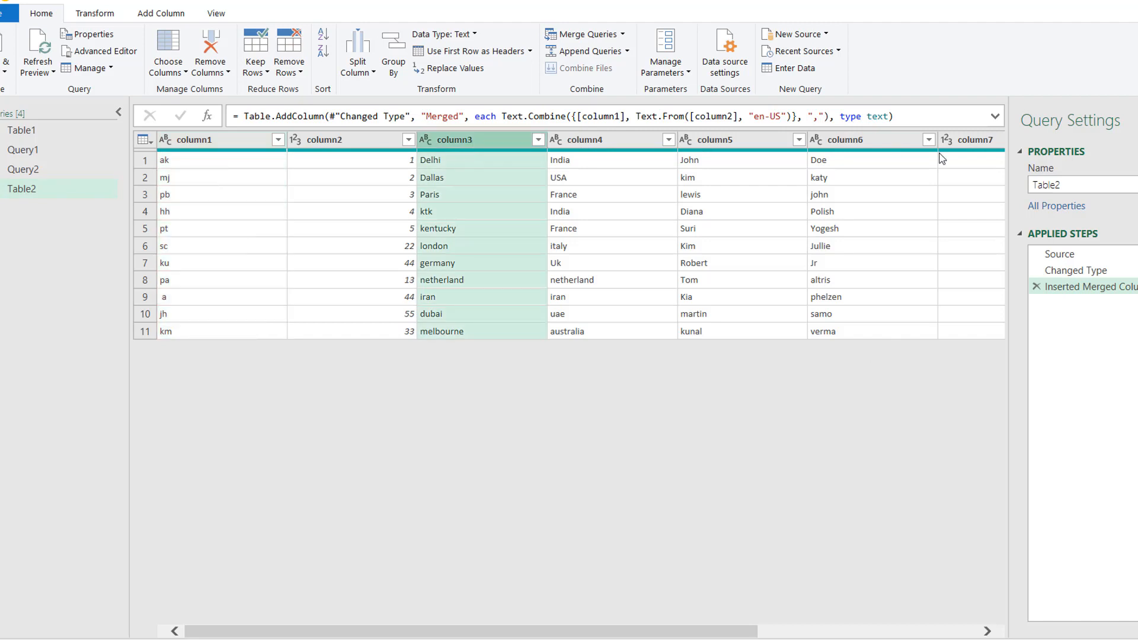
shift+click(995, 141)
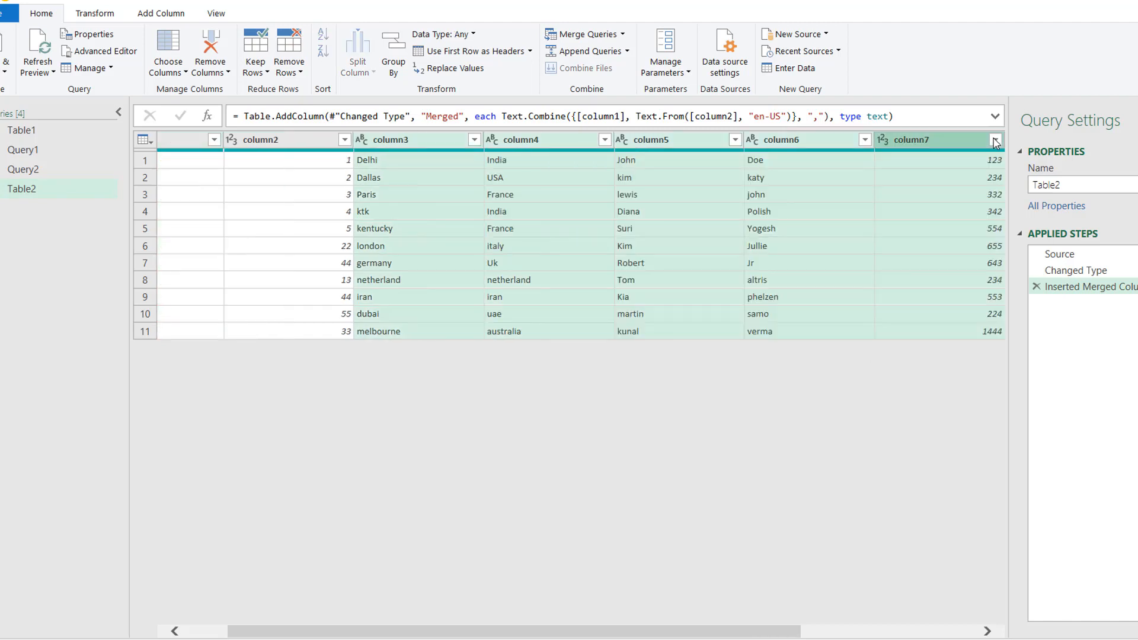
key(Delete)
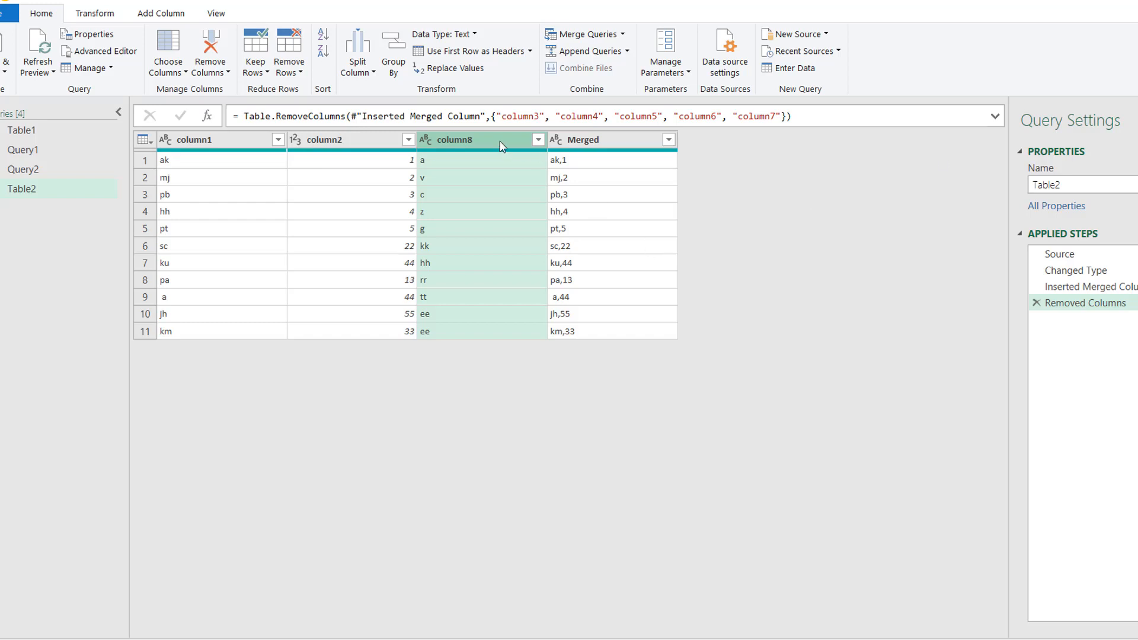
ctrl+click(624, 140)
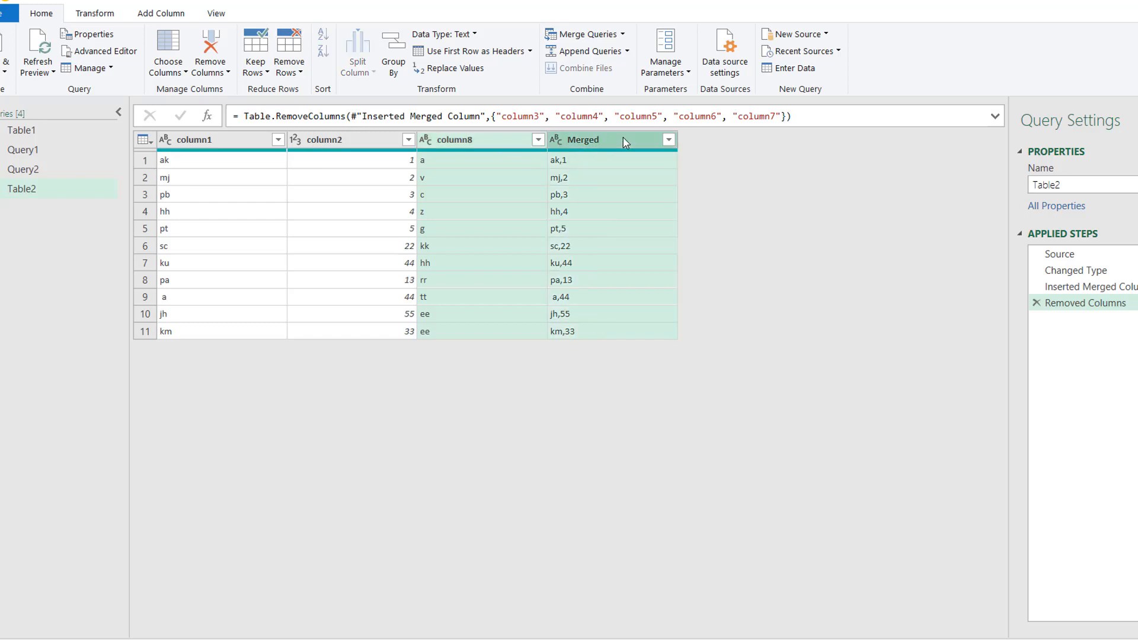
key(Delete)
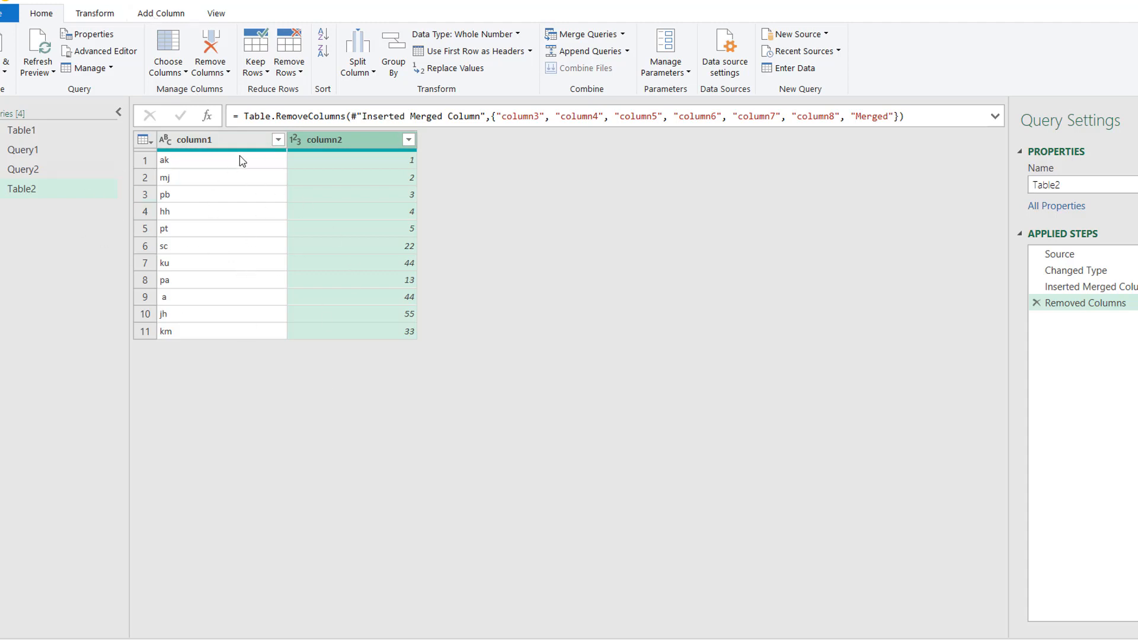
Step: Select column1 and column2 together to check the availability of the Merge Columns command
click(217, 147)
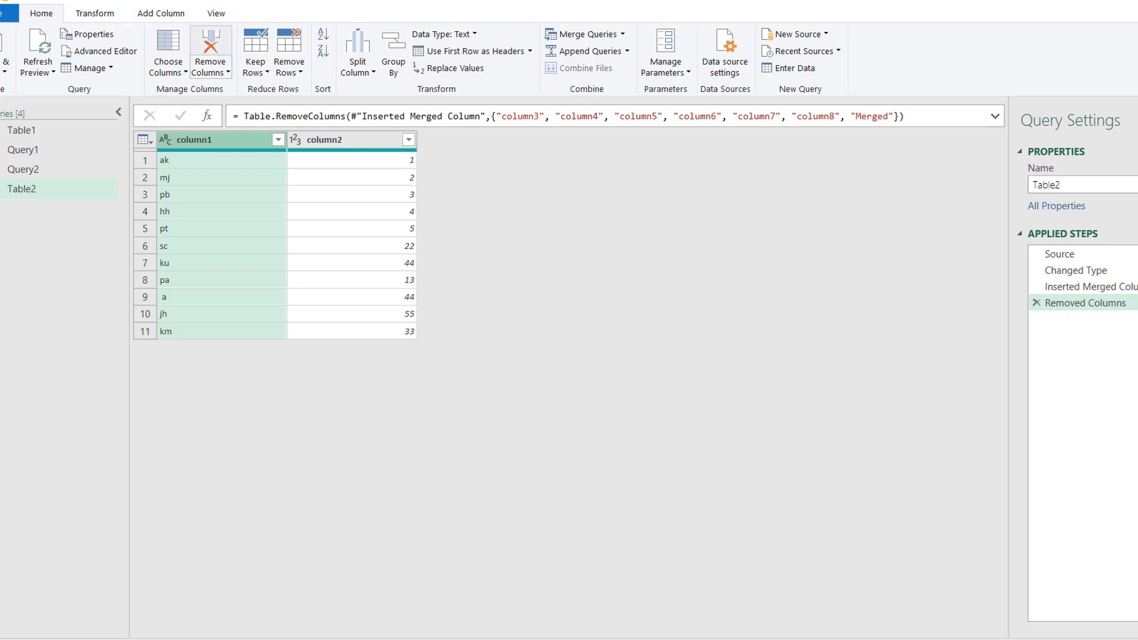
click(162, 15)
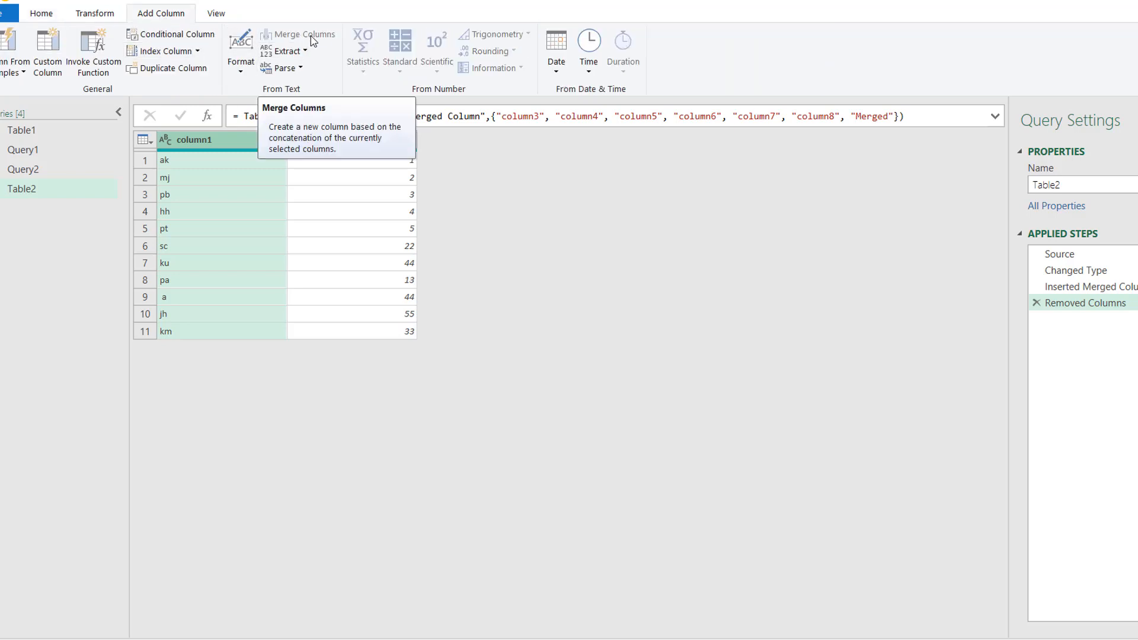
ctrl+click(338, 143)
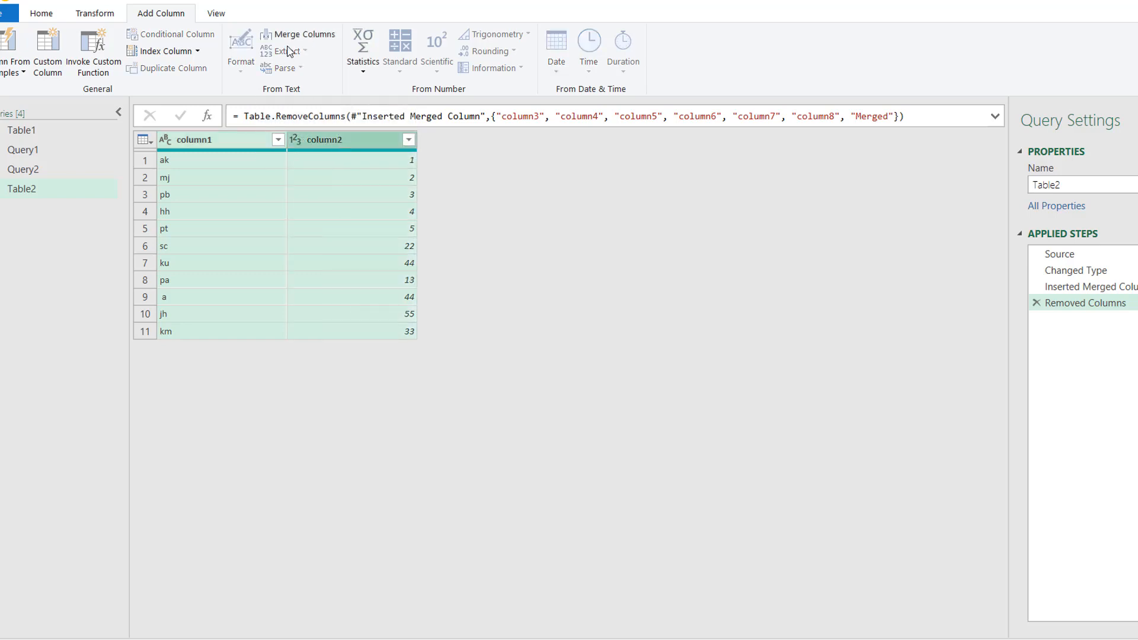
click(231, 147)
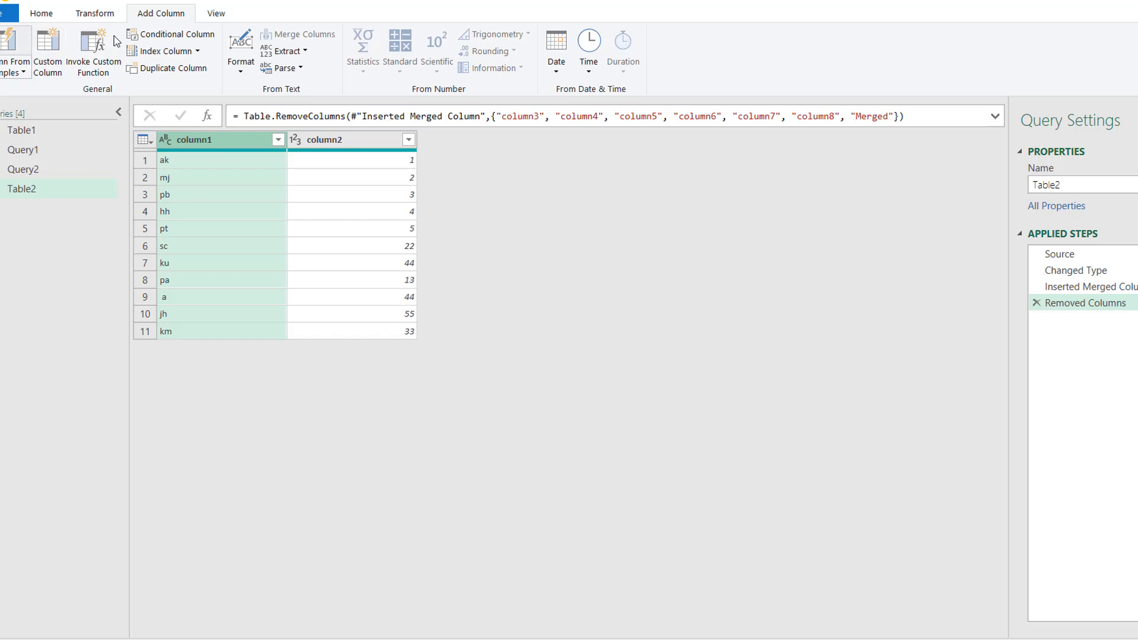
Step: Add a custom column to Table2 with the formula =Text.Combine([column1],[column2])
click(47, 56)
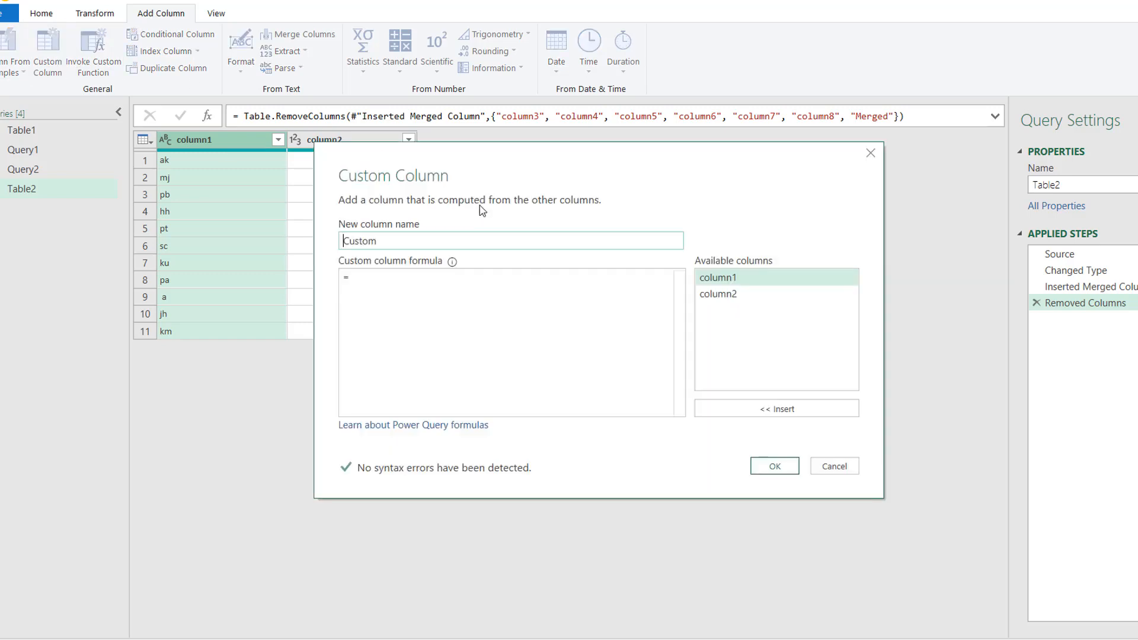
click(375, 278)
text(textcom)
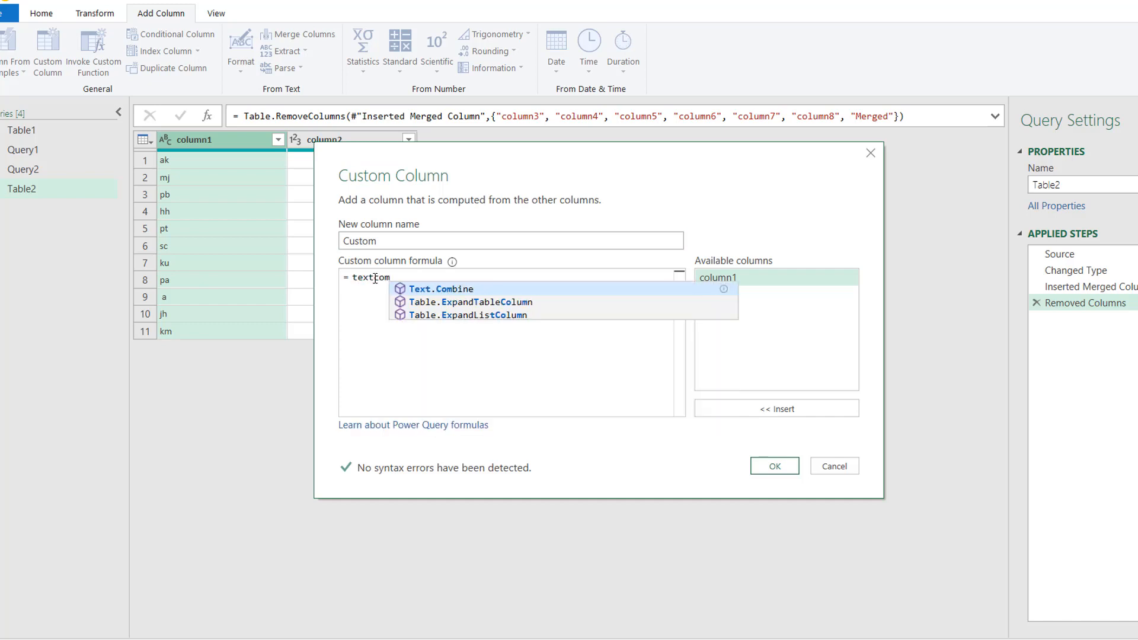
key(Tab)
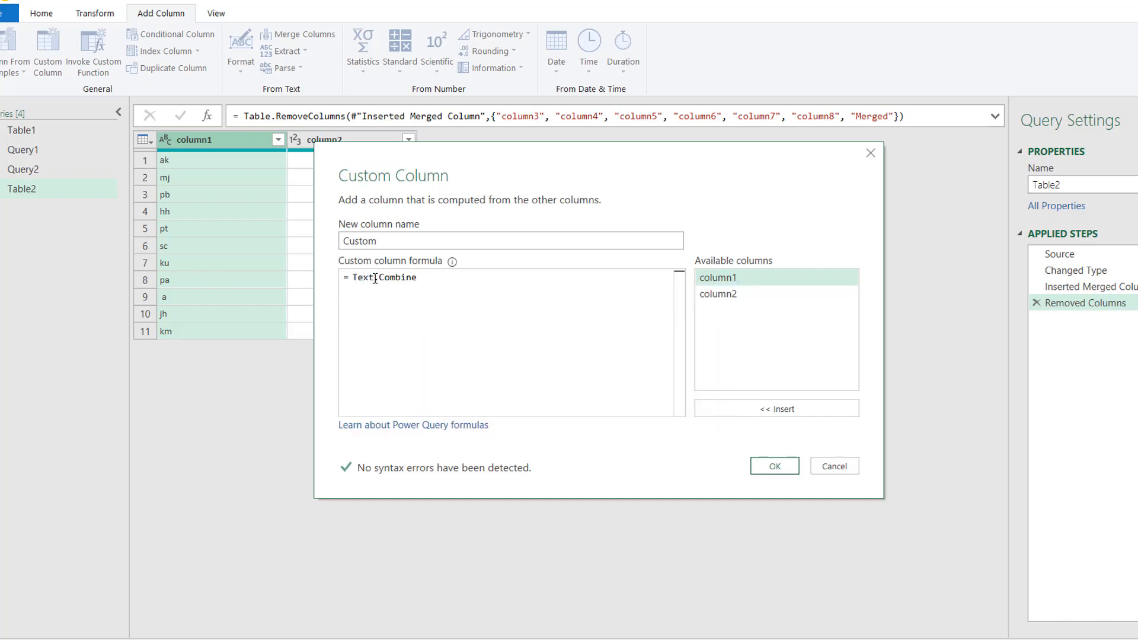
text(()
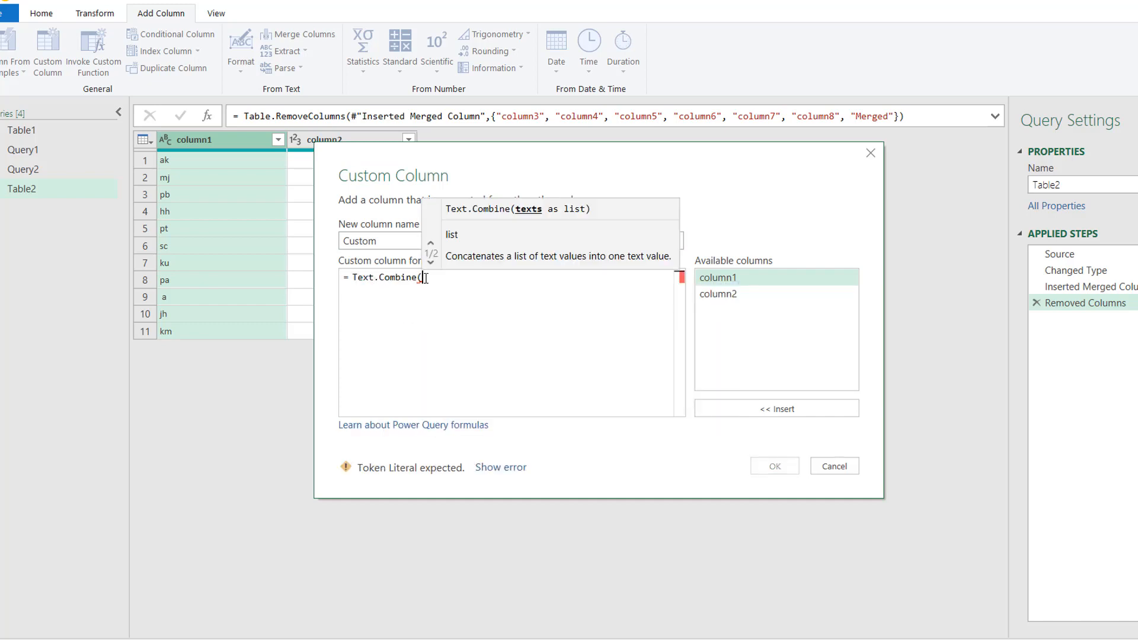
double_click(721, 279)
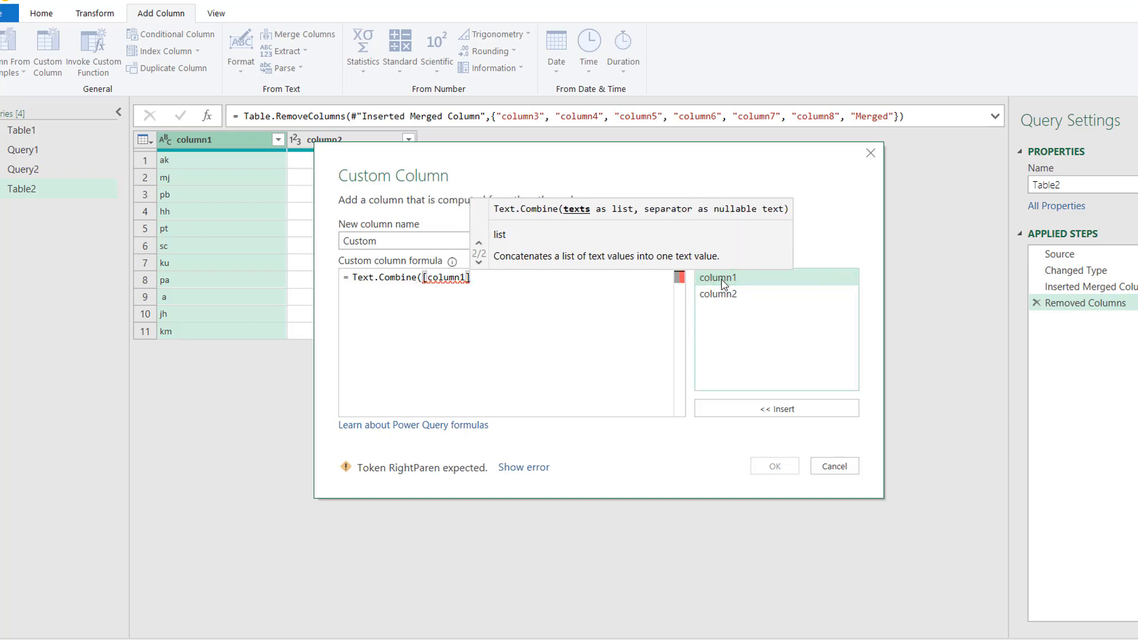
text(,)
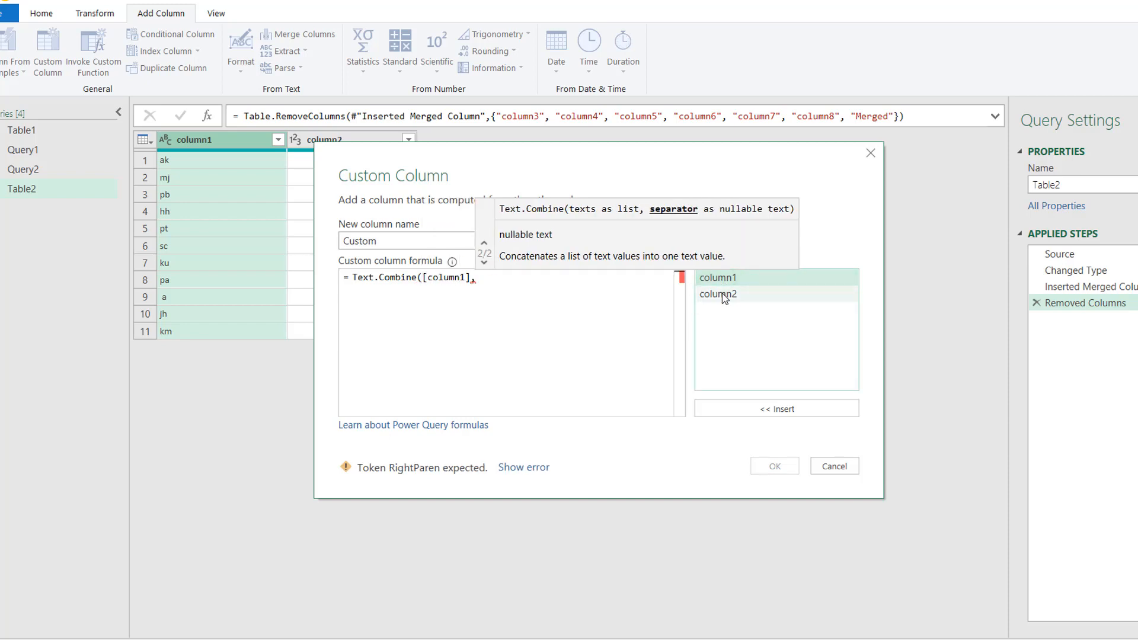
double_click(722, 293)
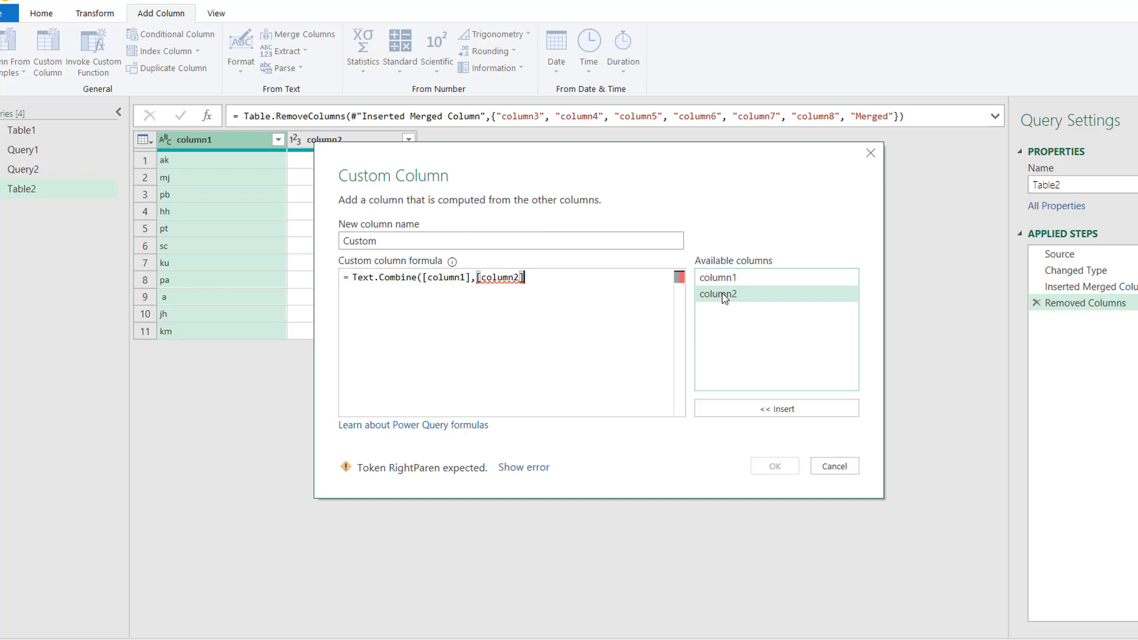
text(,)
key(BackSpace)
text())
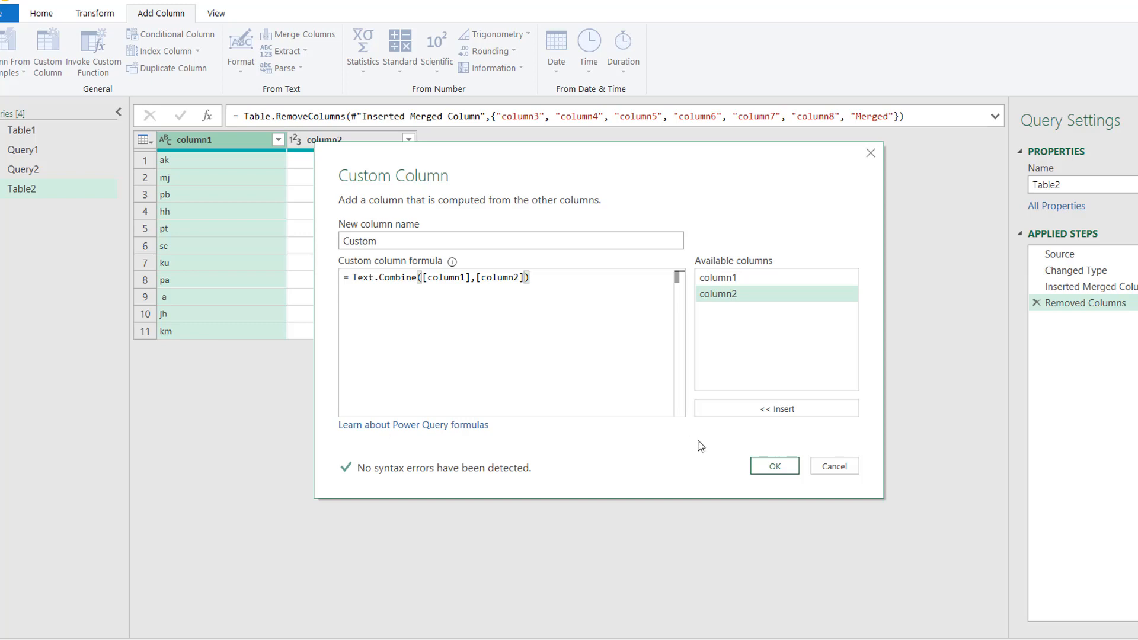
click(775, 467)
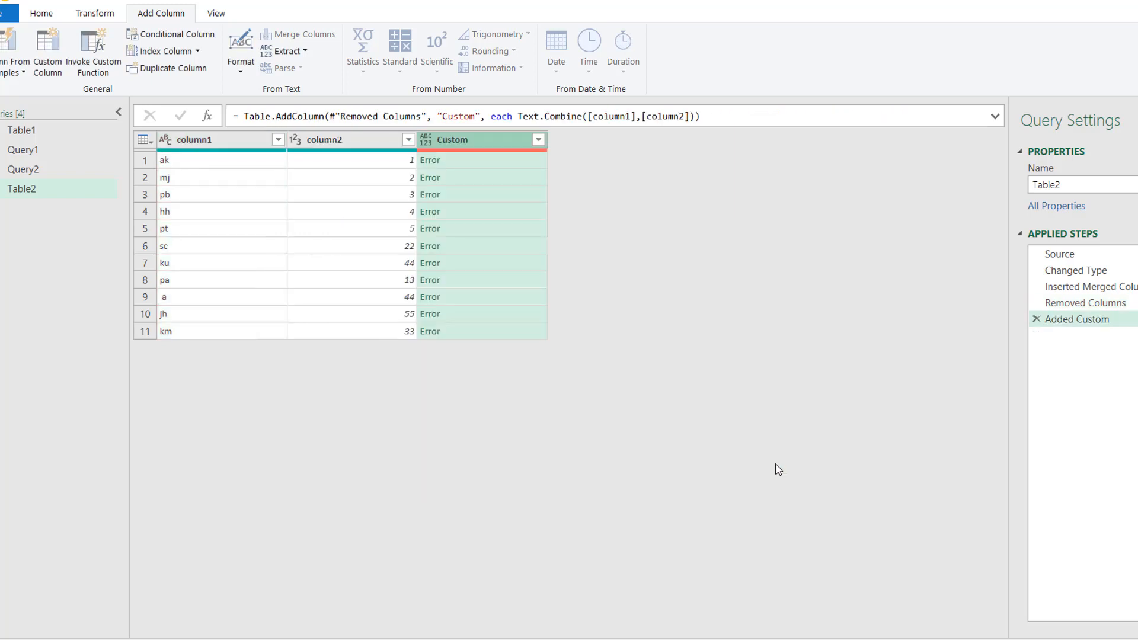
Step: Check the first Custom cell's error, and change the formula's combine part to Text.Combine({[column1],[column2]},",")
click(515, 160)
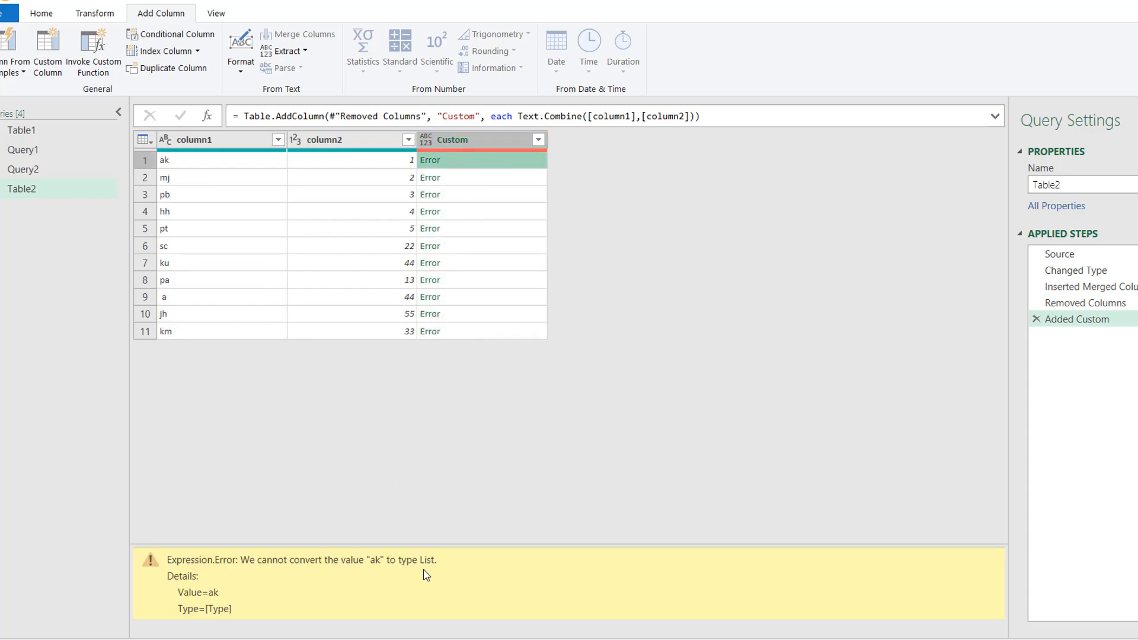
click(589, 117)
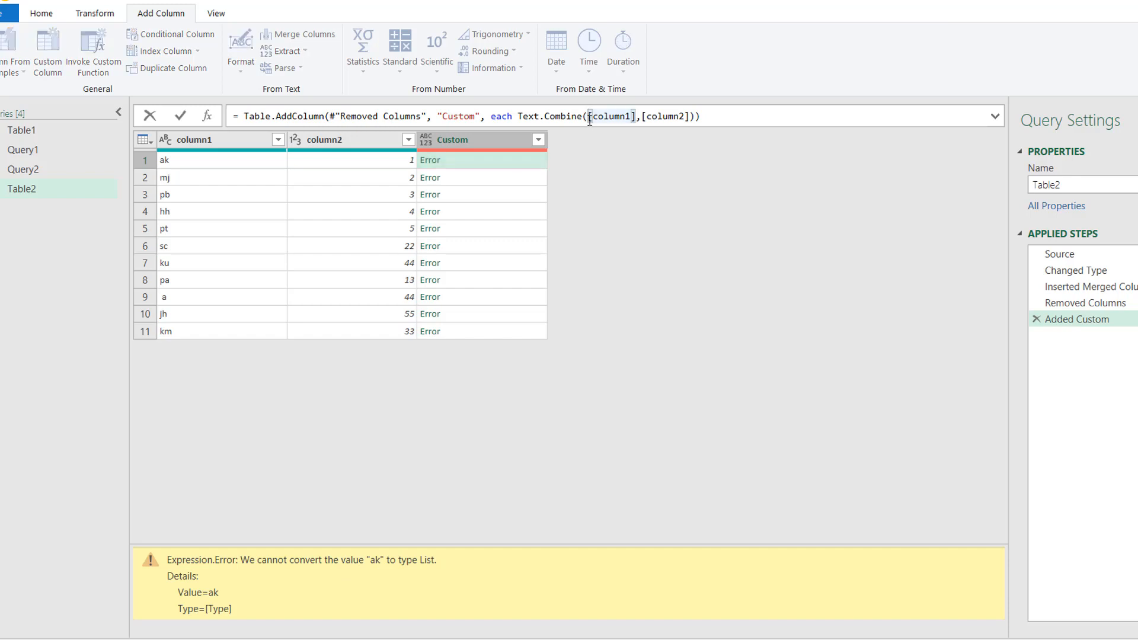
text({)
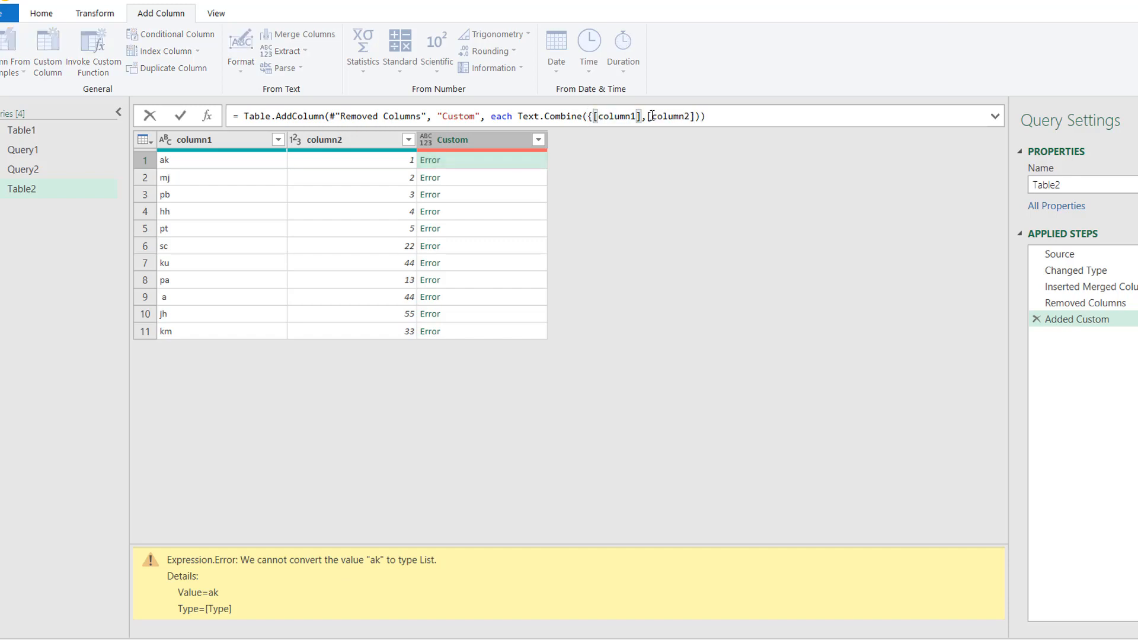
click(696, 117)
text(})
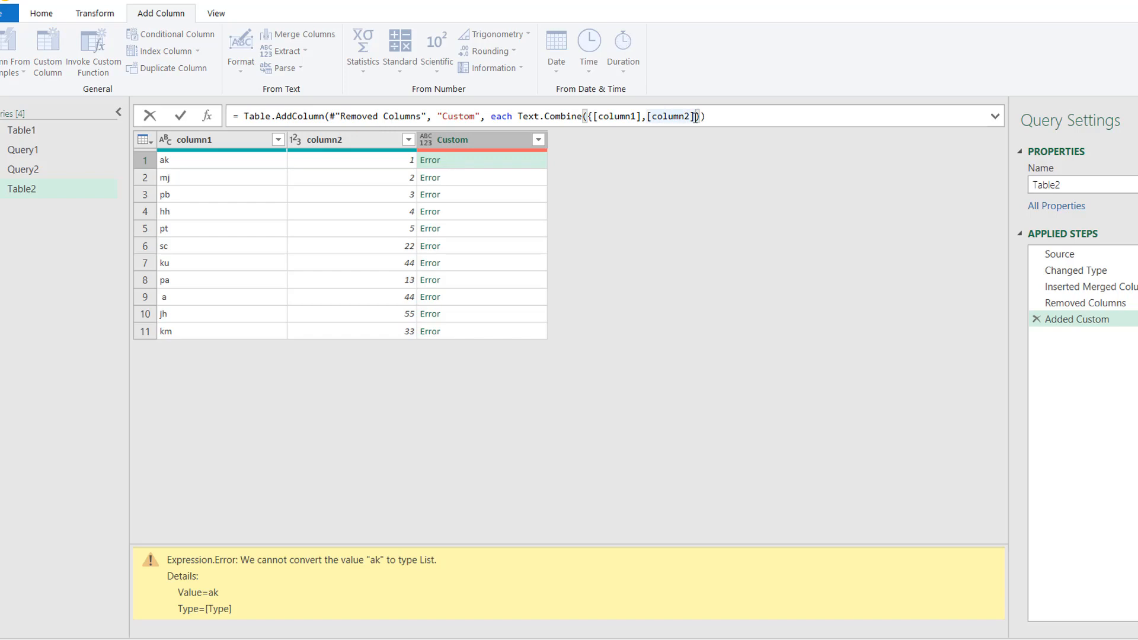
text(,)
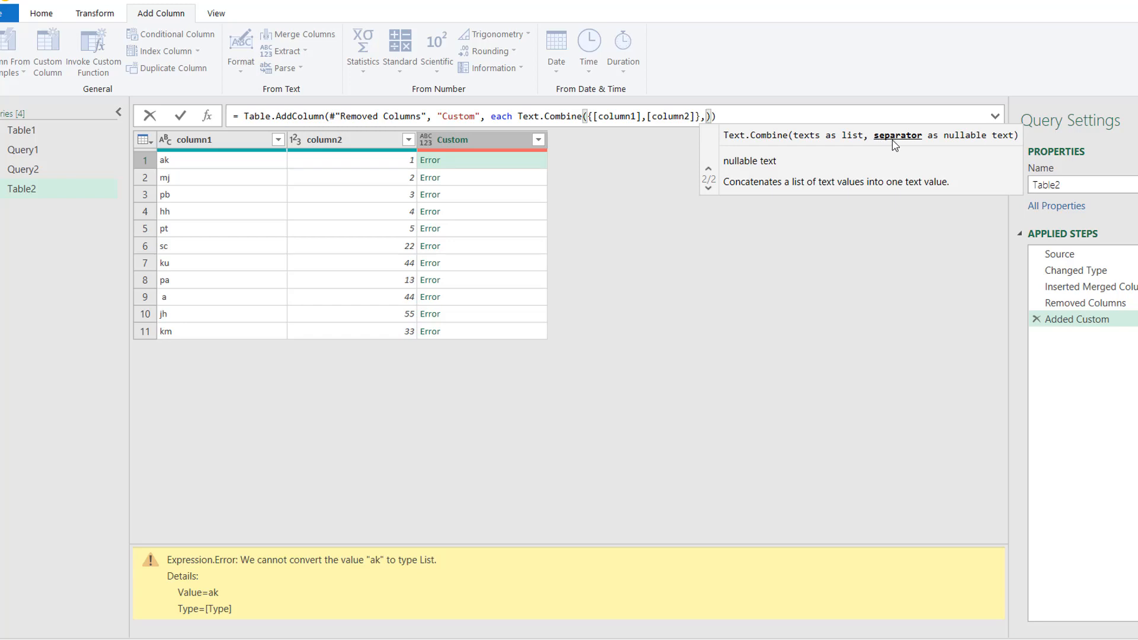
text(",")
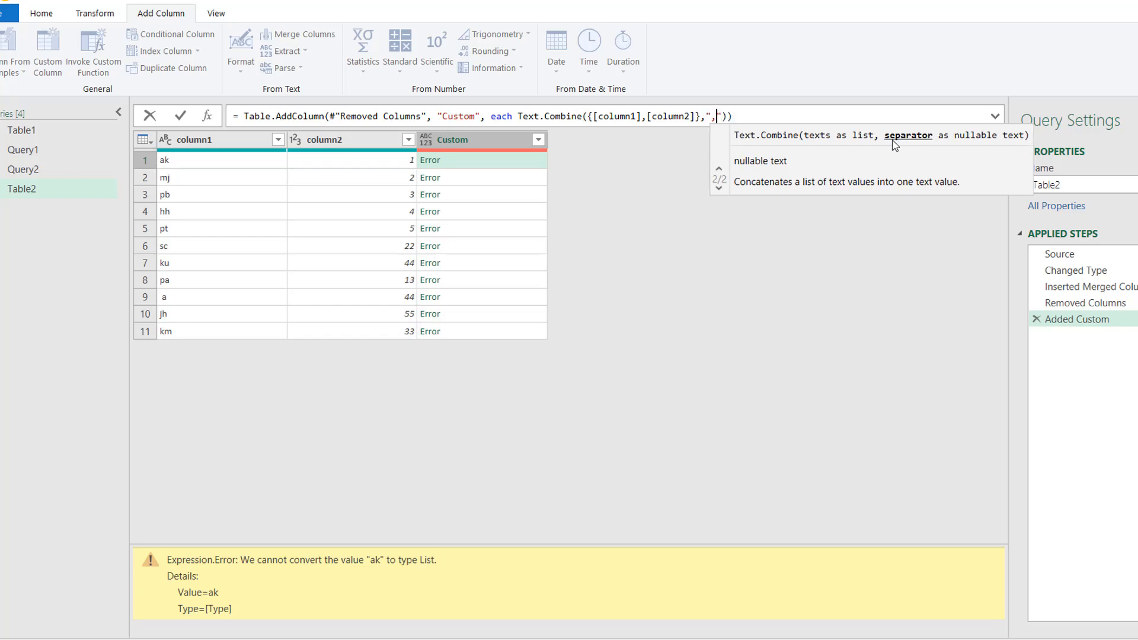
click(791, 116)
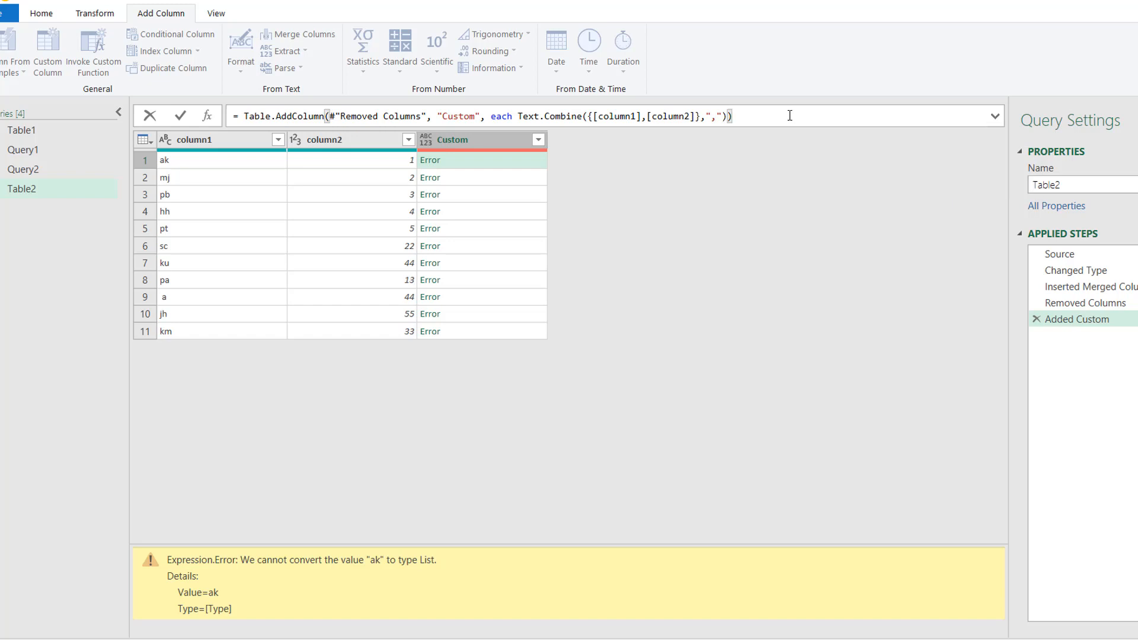
key(Return)
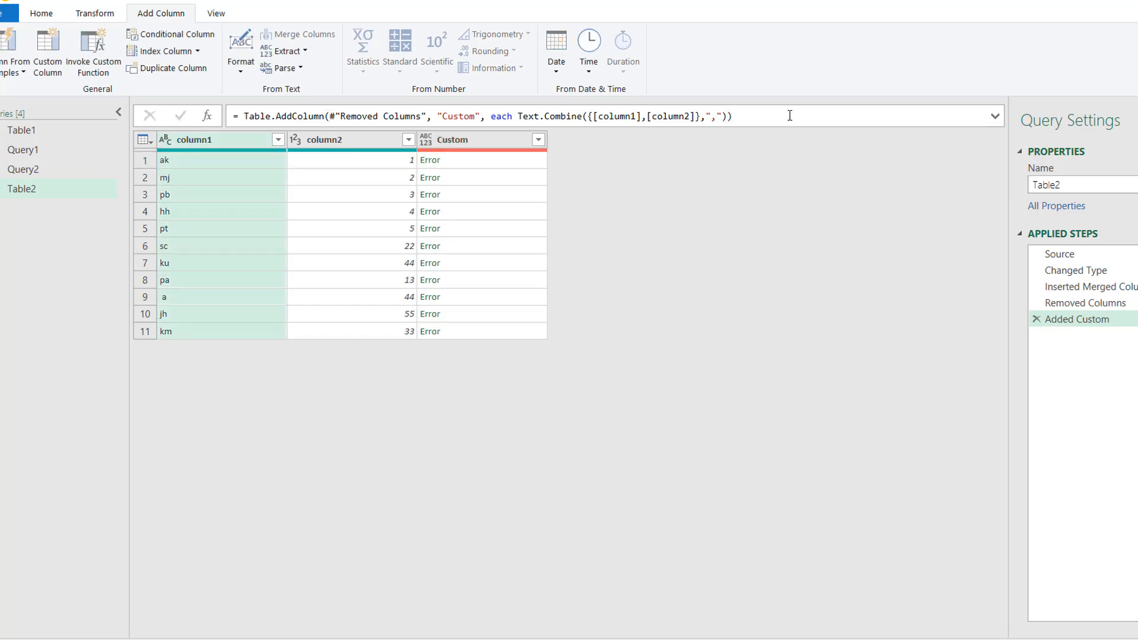
Step: Check the first Custom cell's error, and try the formula with [column1] in place of [column2]
click(519, 168)
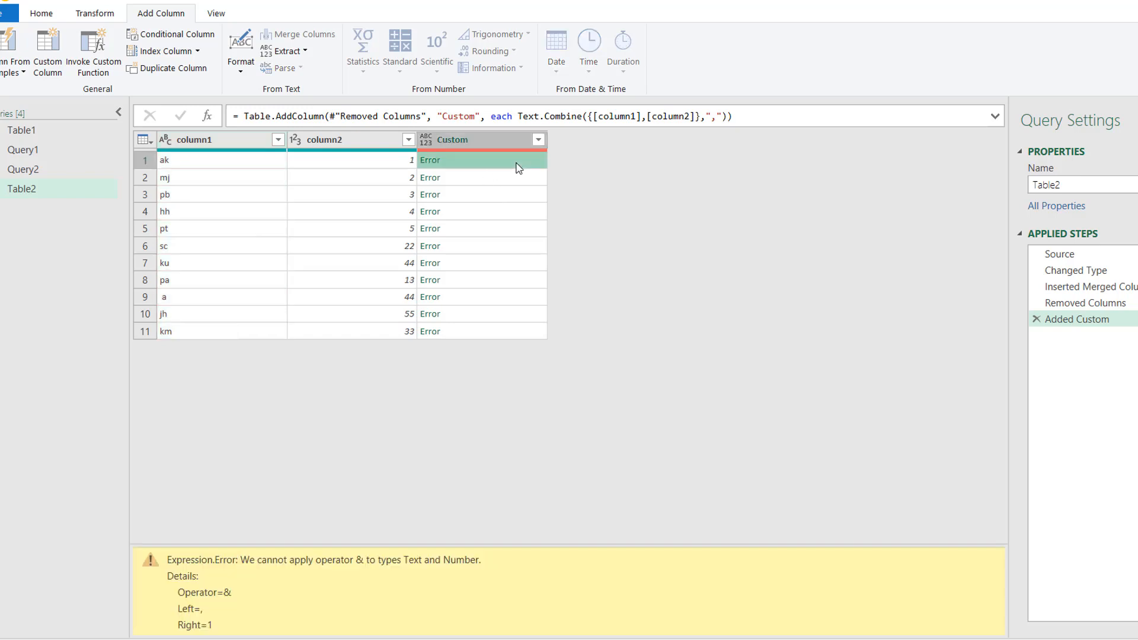
click(691, 115)
key(BackSpace)
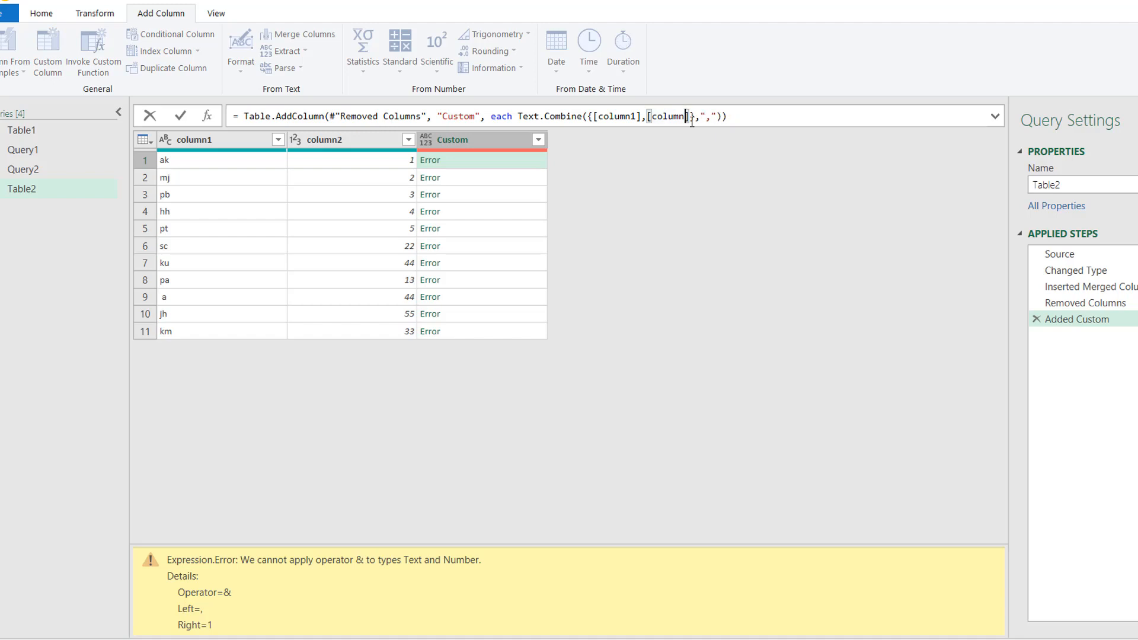
text(1)
click(768, 110)
key(Return)
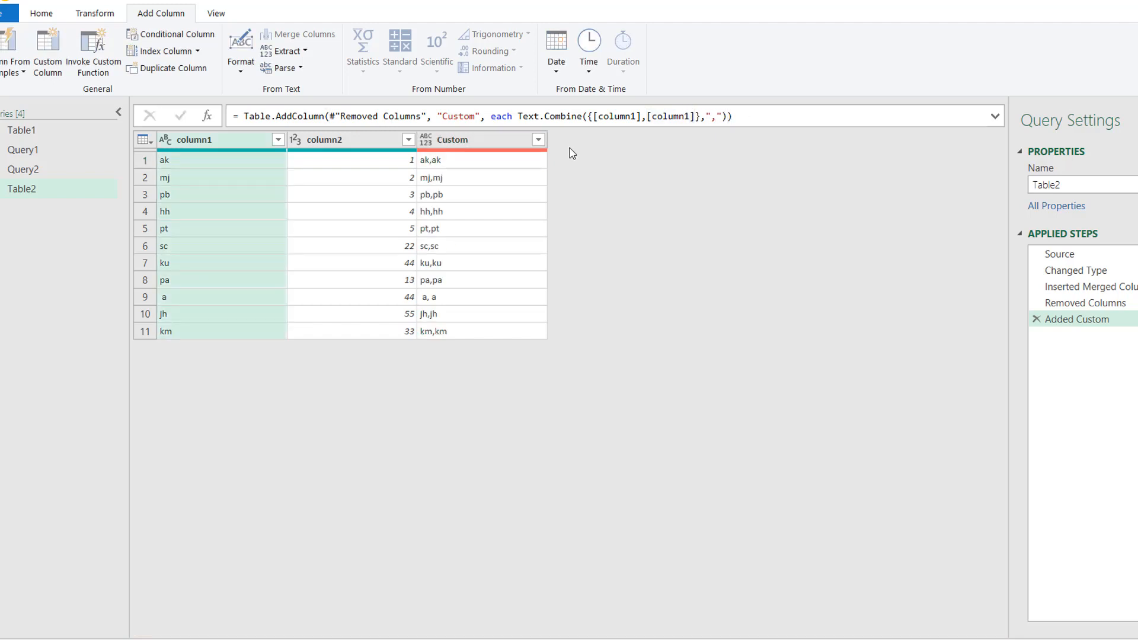
click(518, 165)
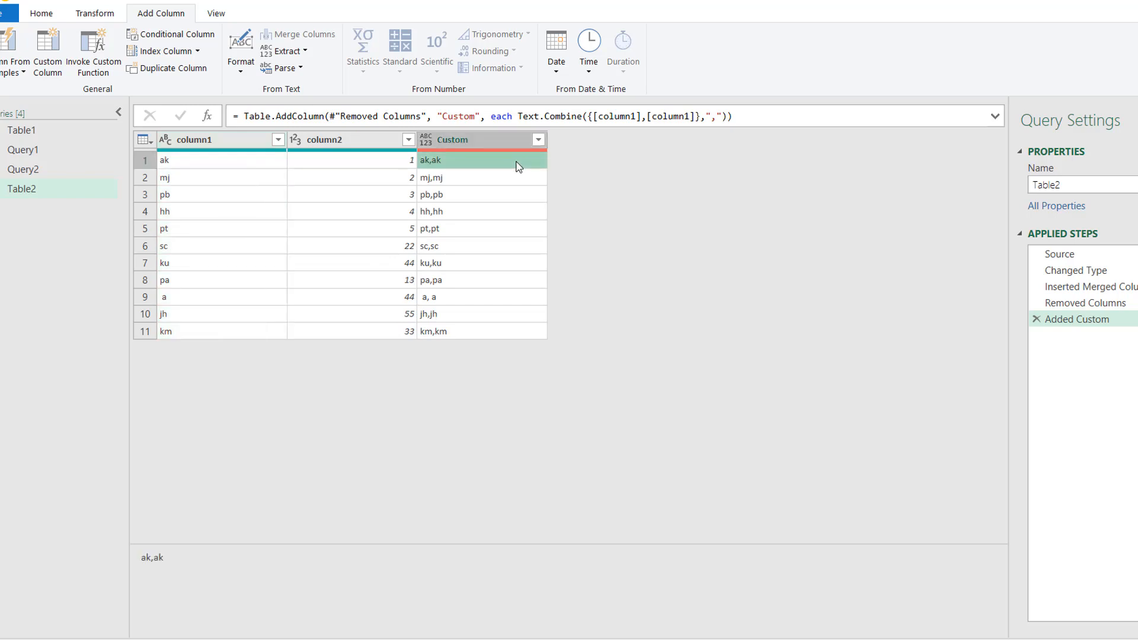
Step: Restore [column2] as the second list item in the Custom column's Text.Combine formula
click(692, 117)
key(BackSpace)
text(2)
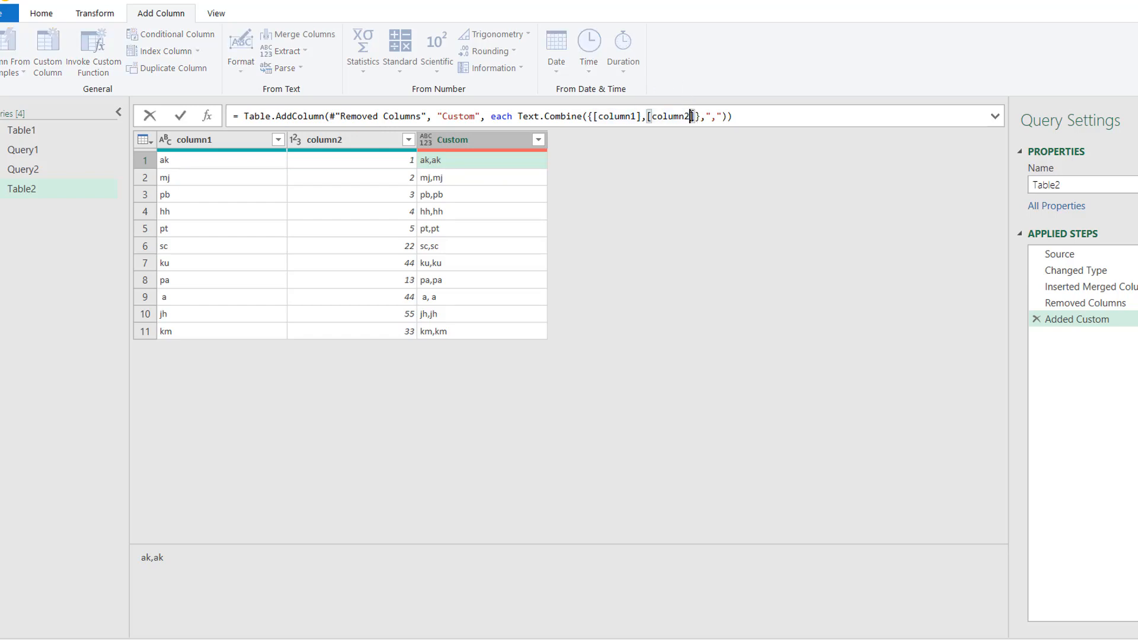
key(Return)
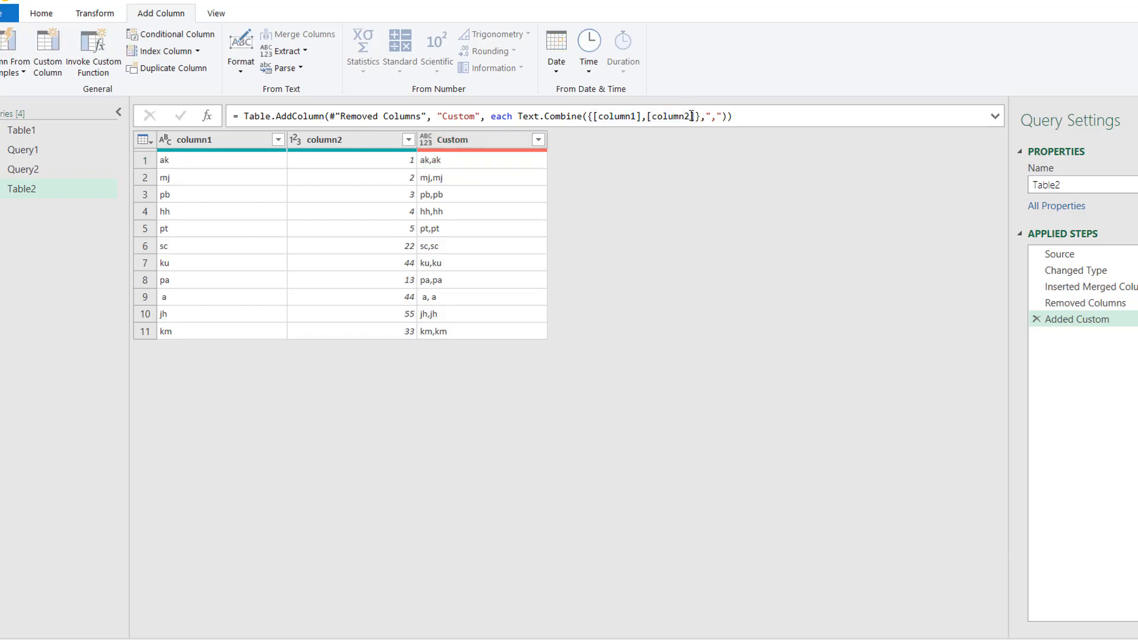
click(653, 116)
text(")
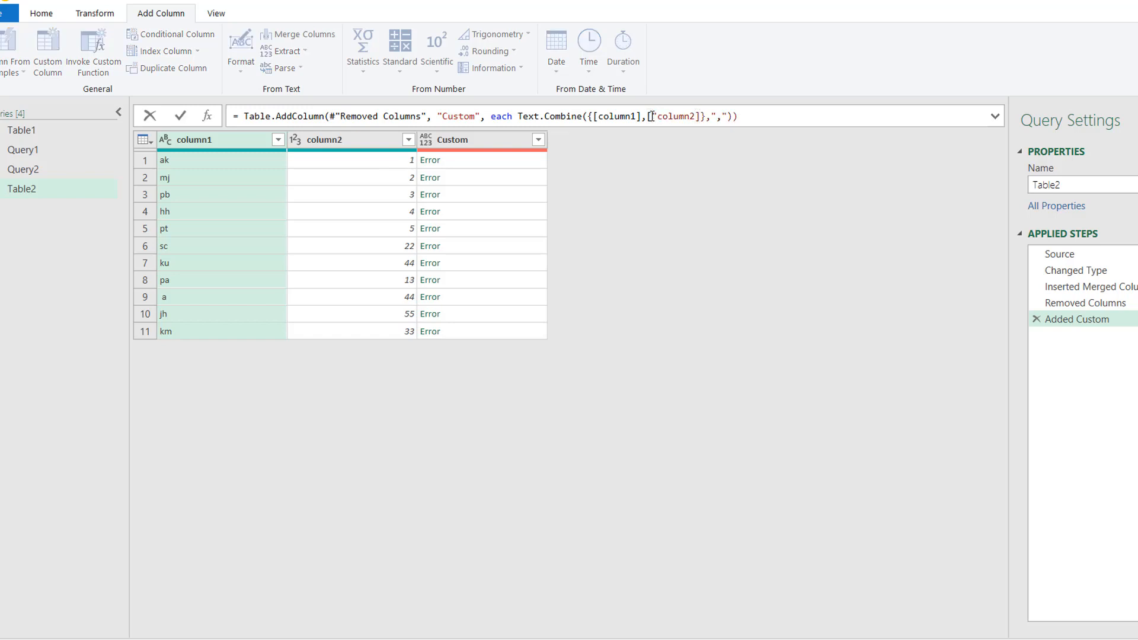
key(BackSpace)
key(Return)
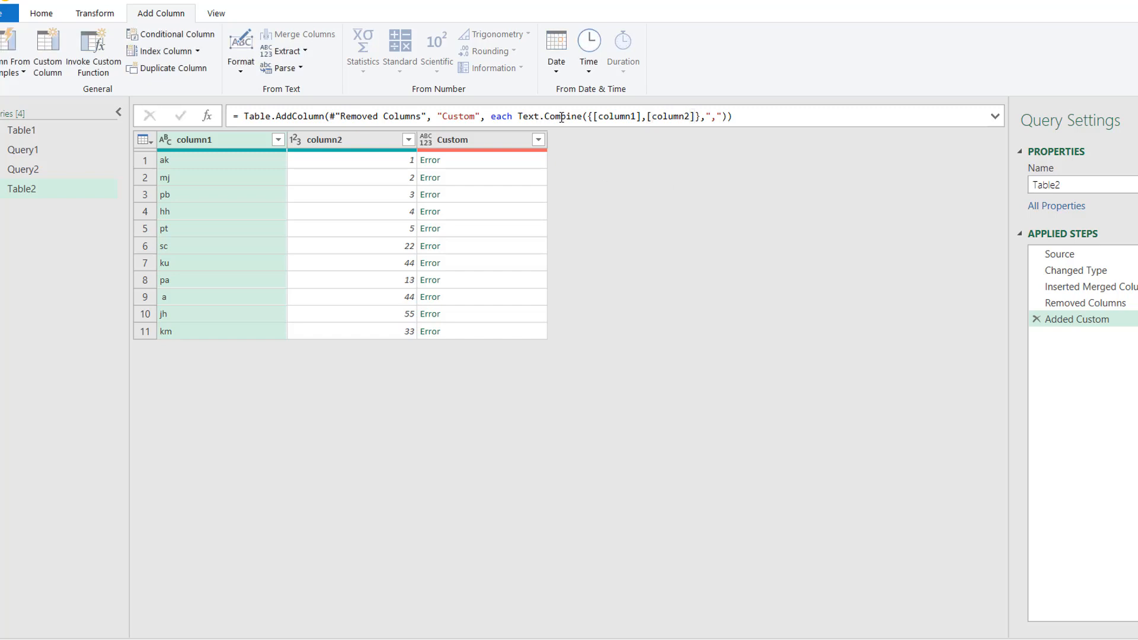
Step: Try converting column2 to the Text data type after the custom column, and delete that type-change step
click(358, 142)
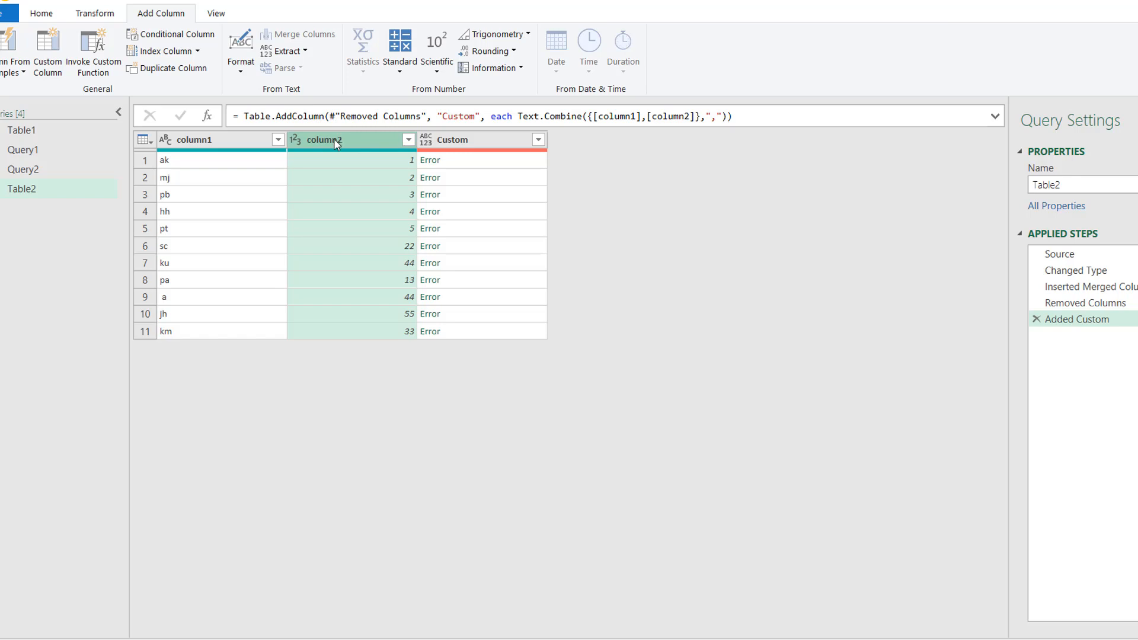
click(41, 13)
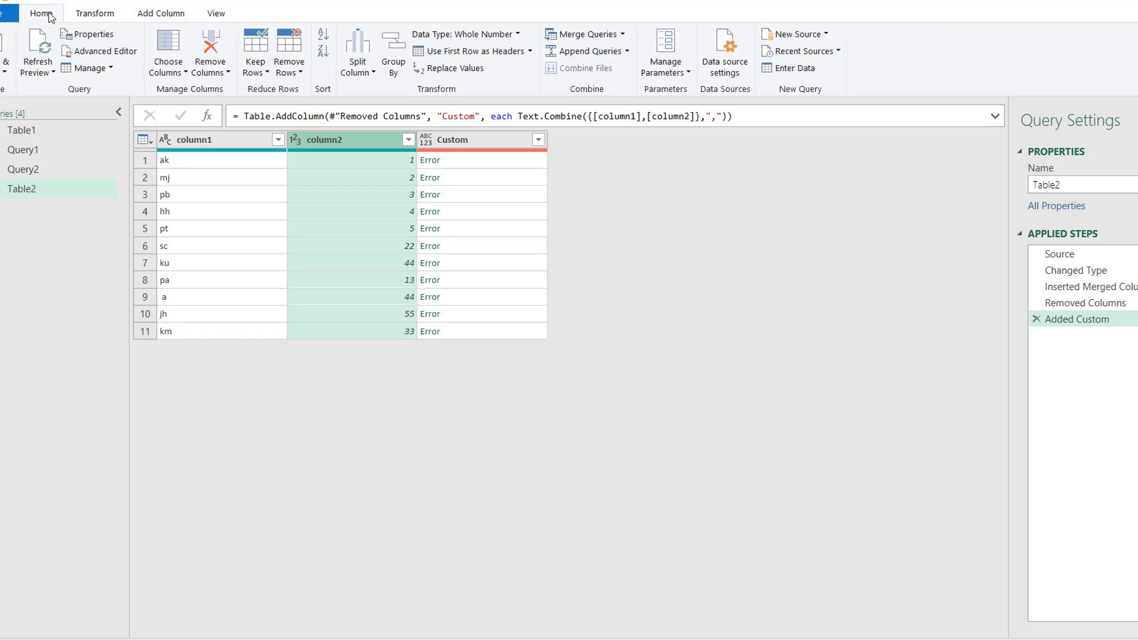
click(520, 35)
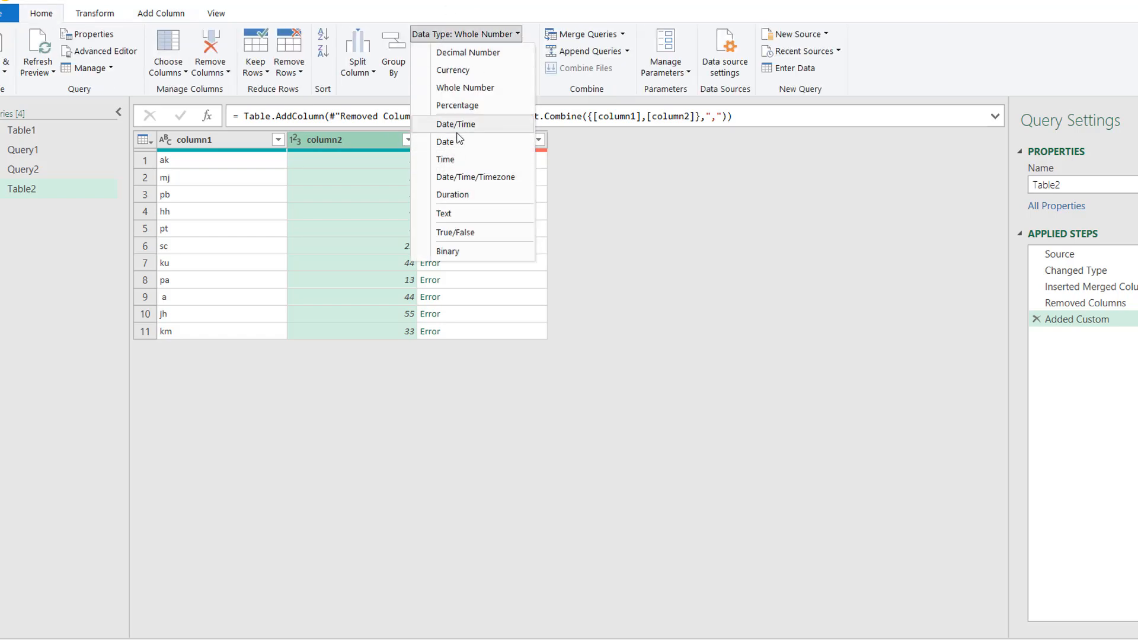
click(459, 218)
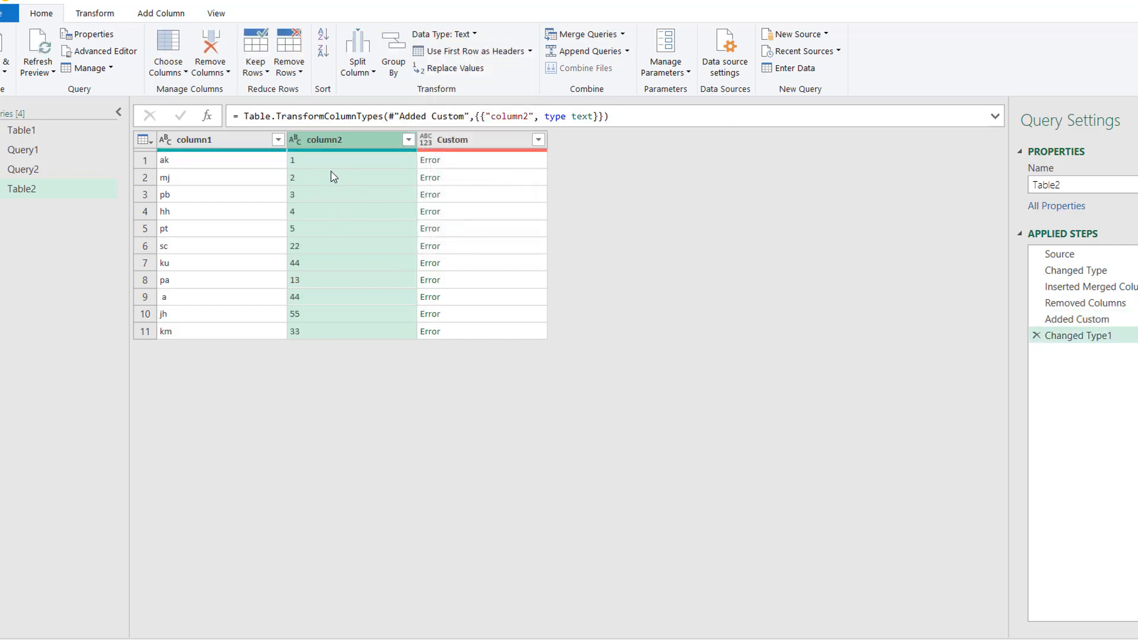
click(529, 168)
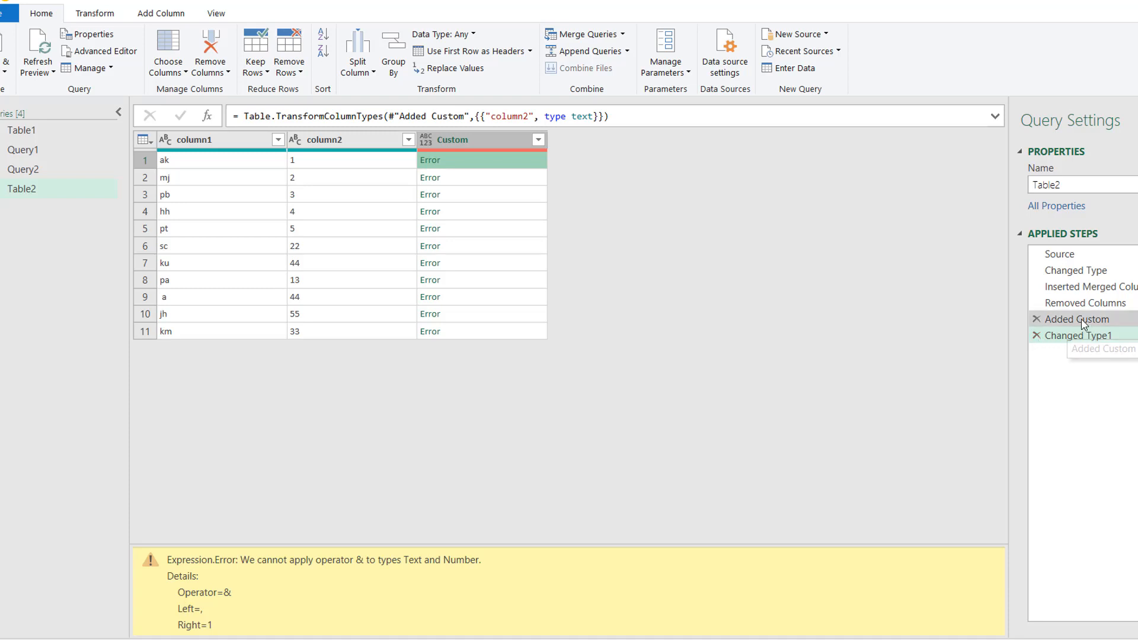
click(1037, 336)
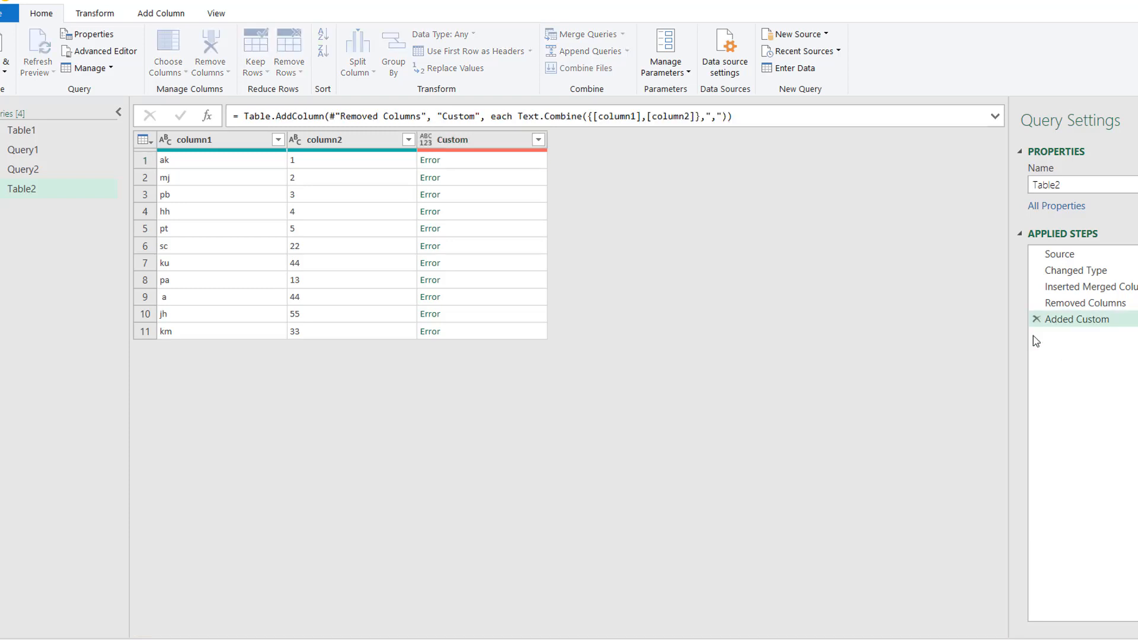
Step: Insert a step converting column2 to the Text data type directly after Removed Columns, and show the Added Custom result
click(1076, 305)
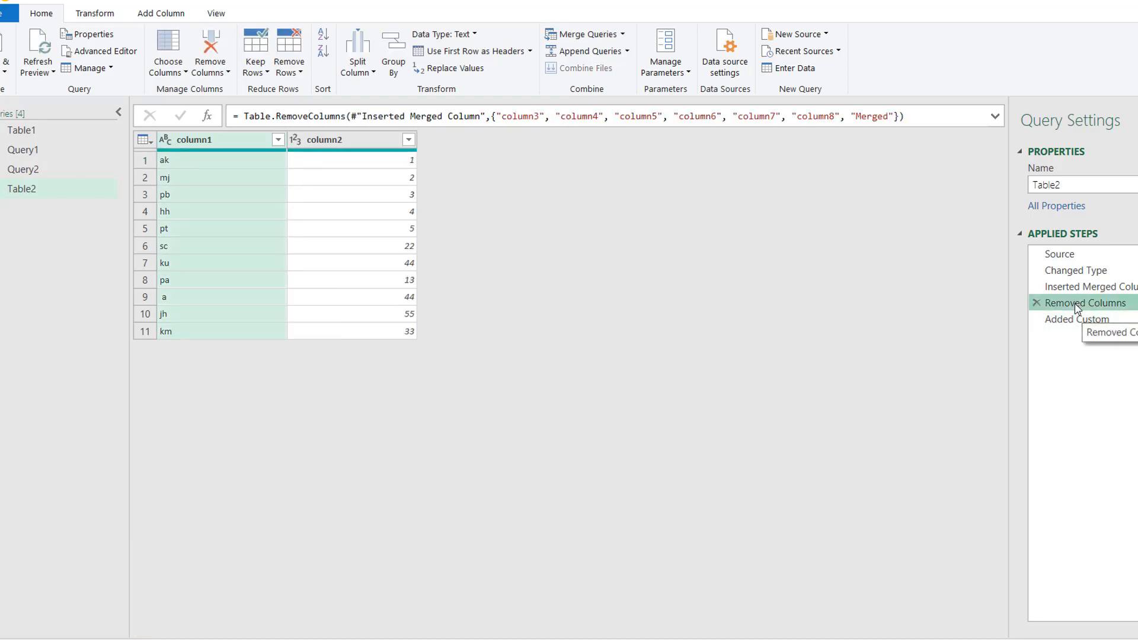
click(354, 142)
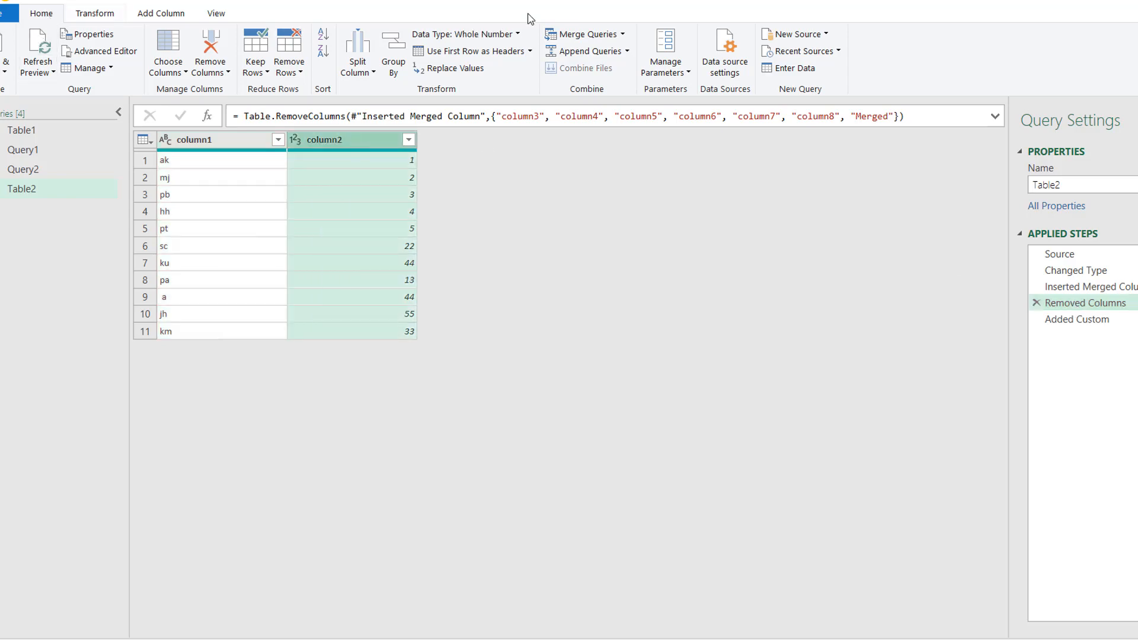
click(517, 35)
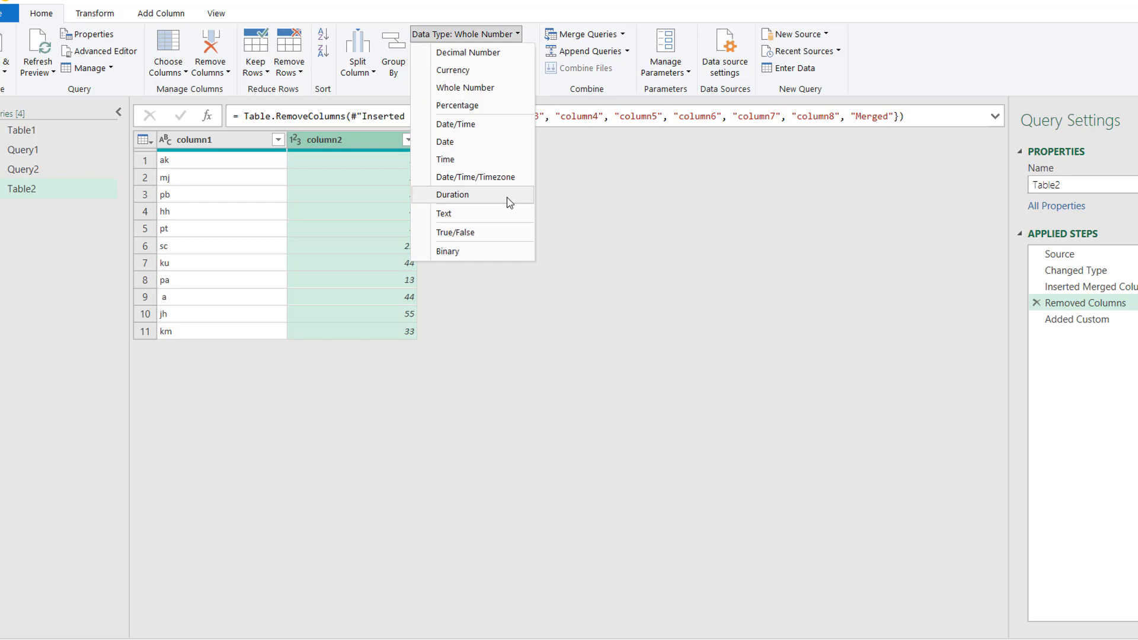
click(477, 220)
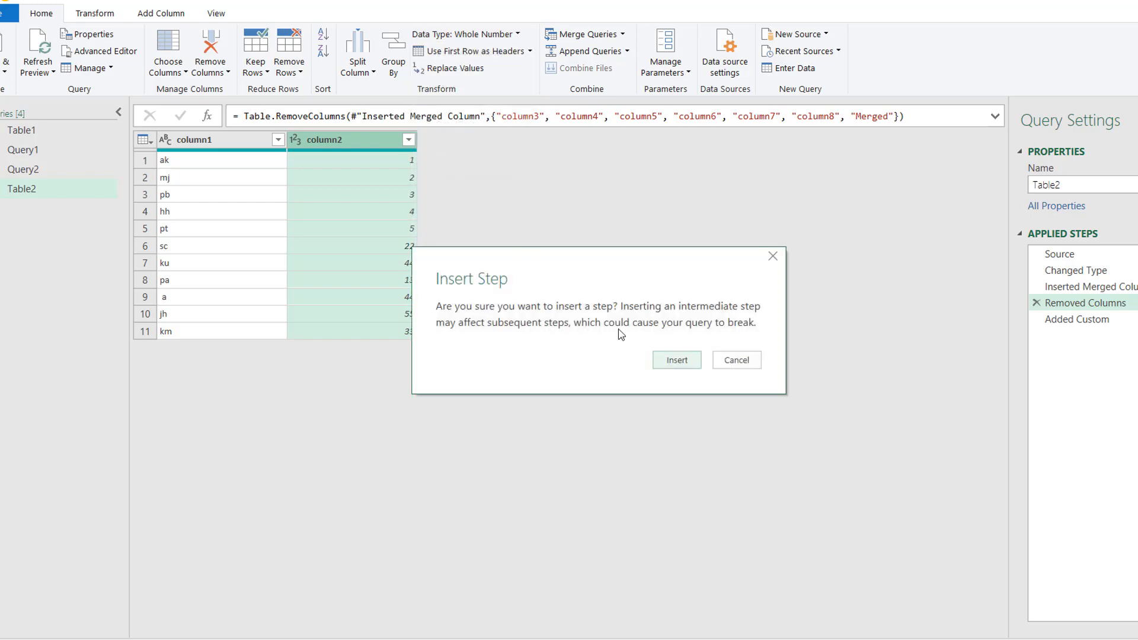
click(679, 367)
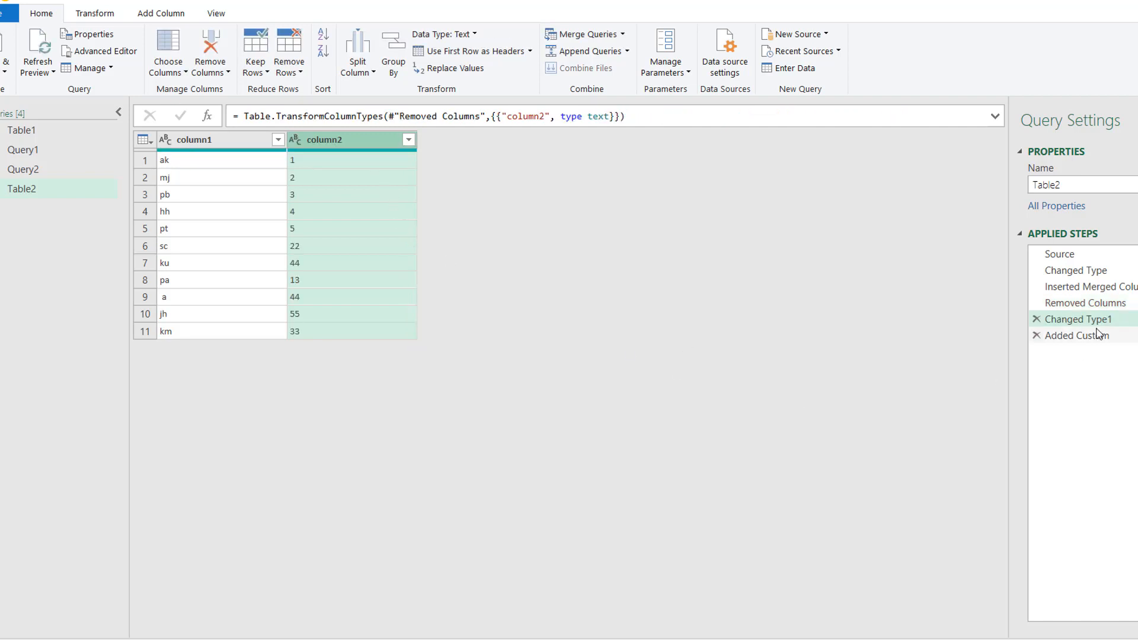
click(1076, 337)
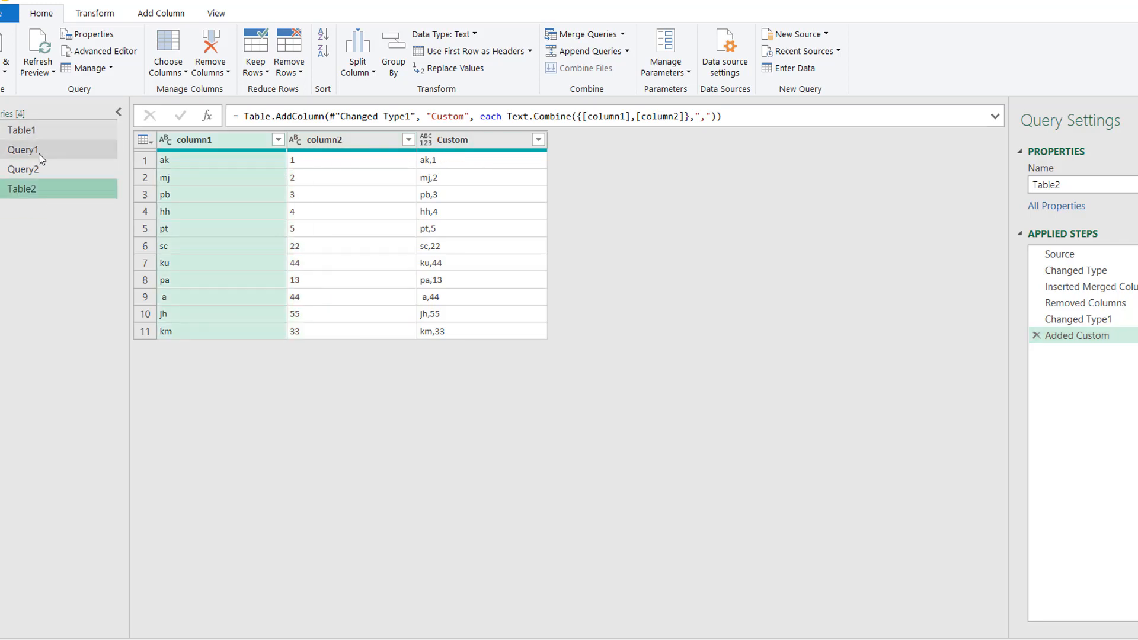
Step: Examine the merged column's formula in Table1, focusing on its each Text.Combine expression, the Text.From part and the type text argument
click(39, 151)
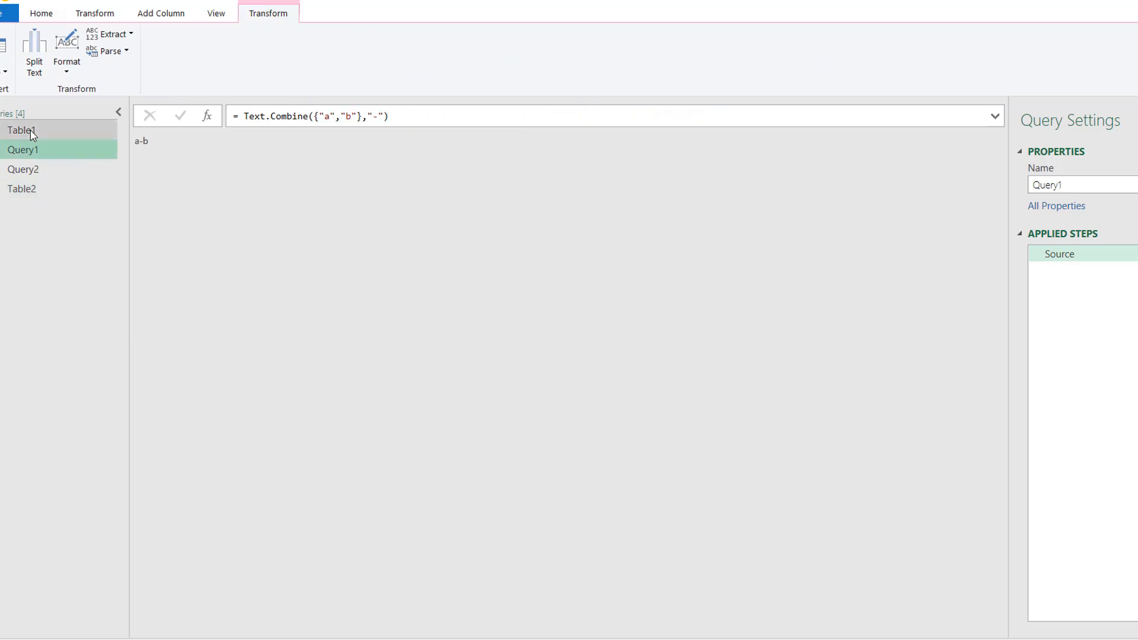
click(33, 134)
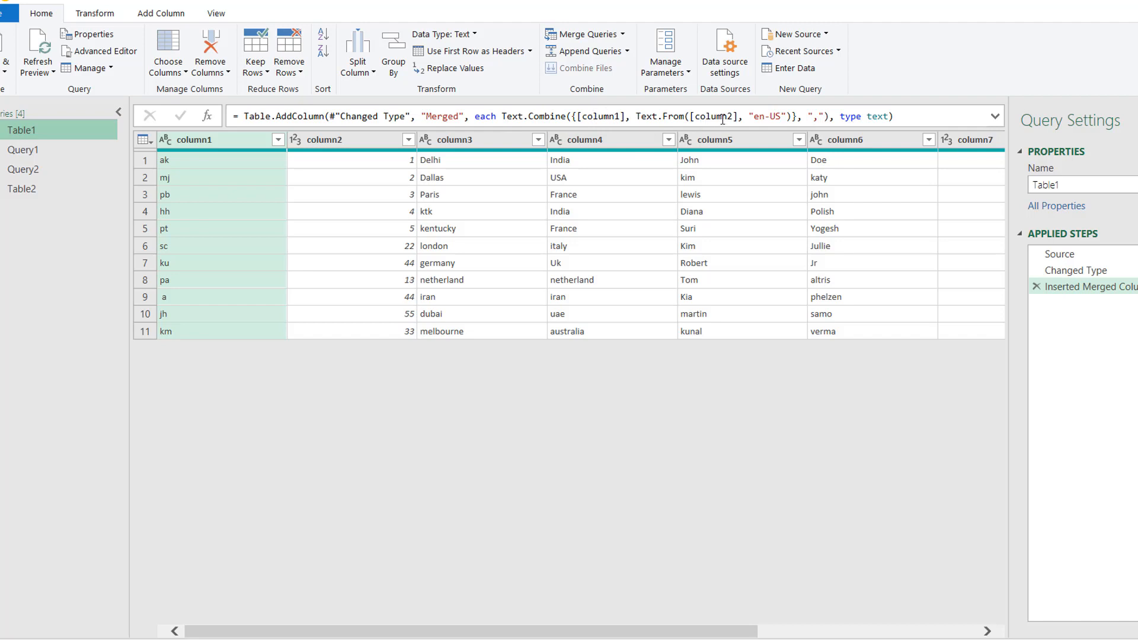
click(840, 116)
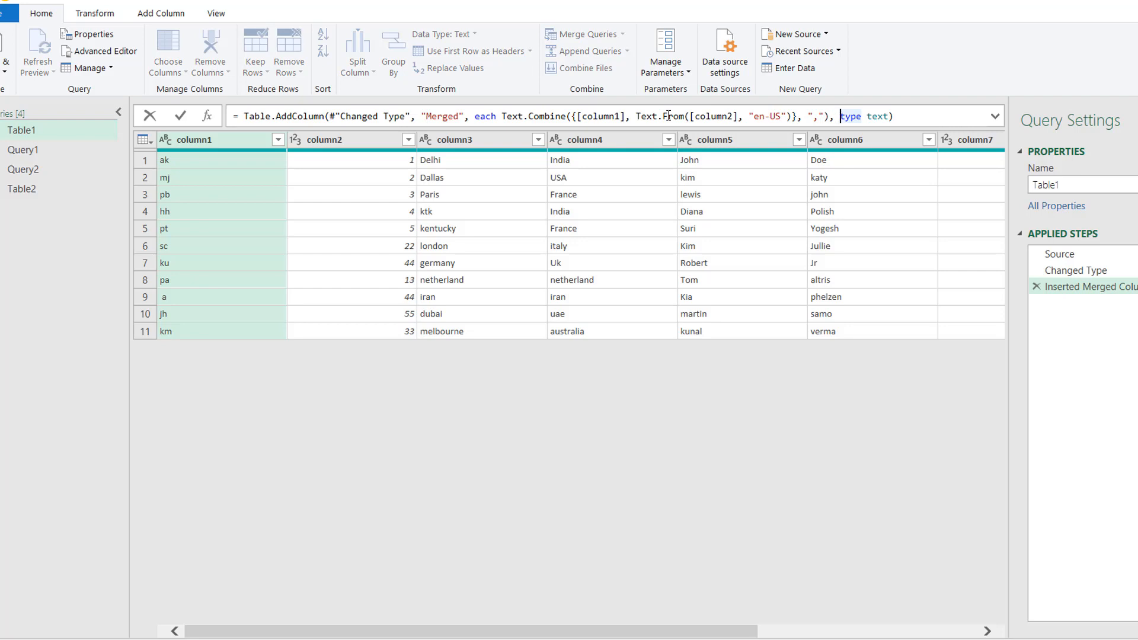
click(479, 116)
shift+click(799, 117)
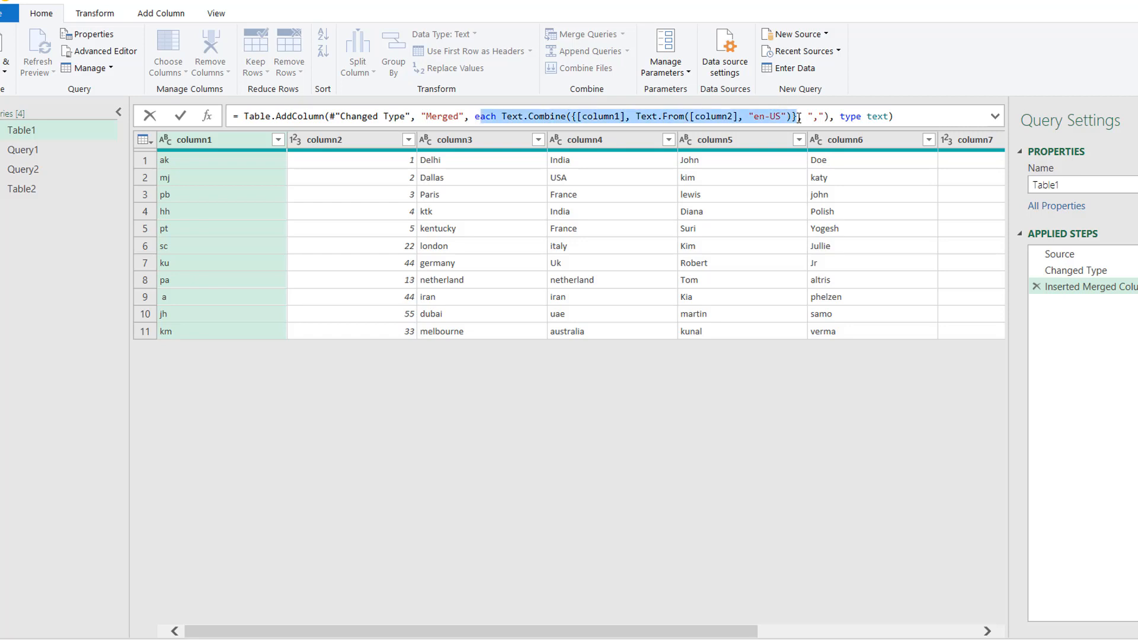
click(476, 120)
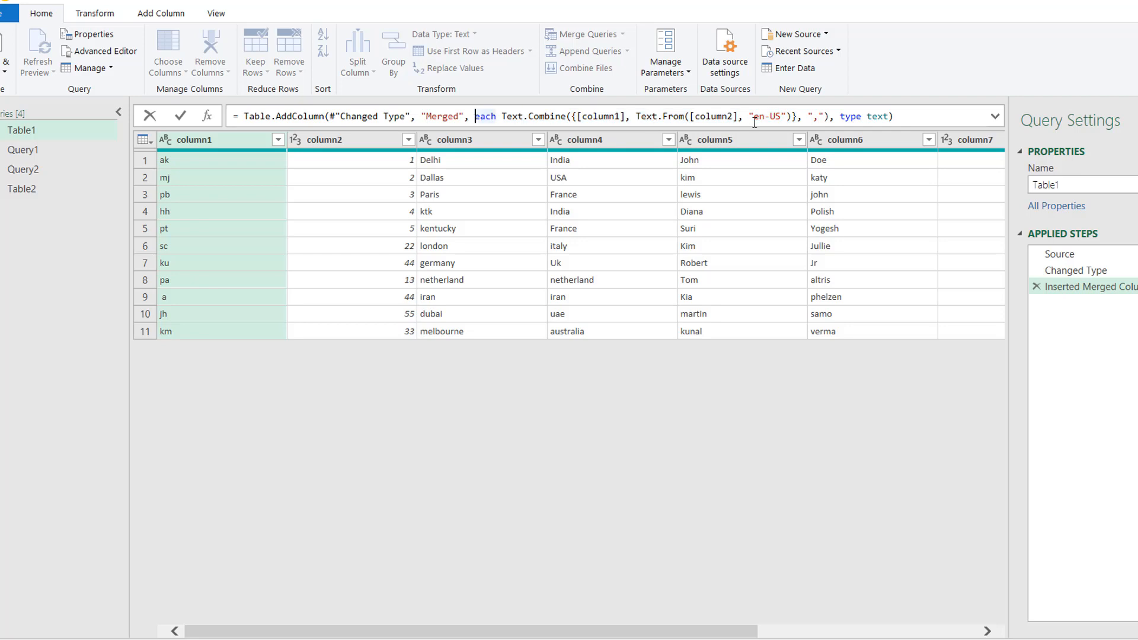
shift+click(831, 117)
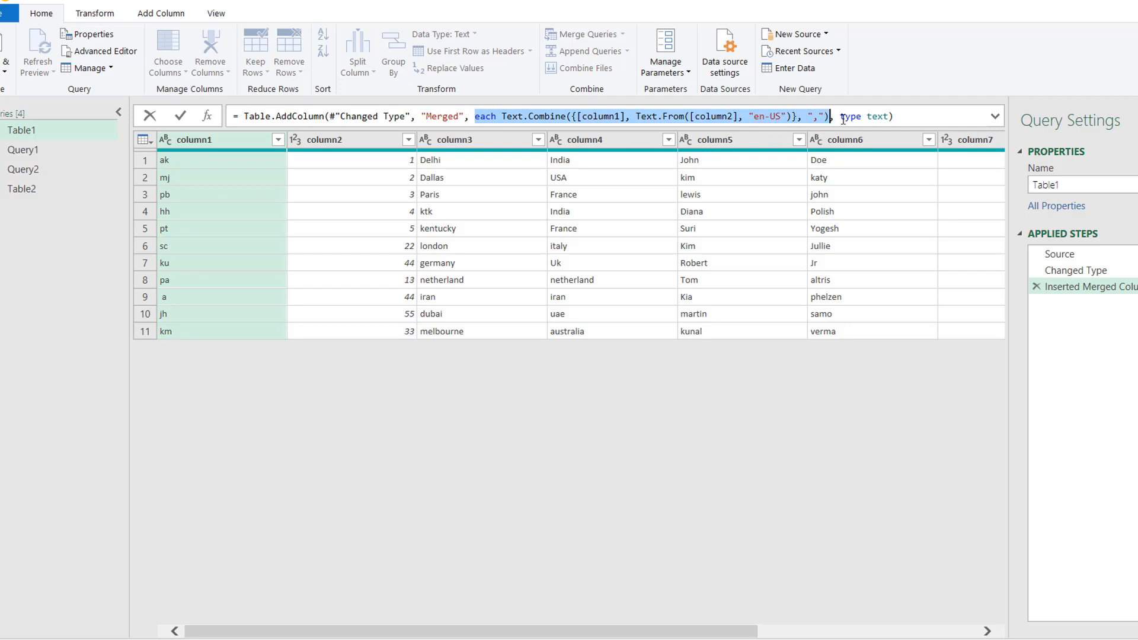
click(638, 117)
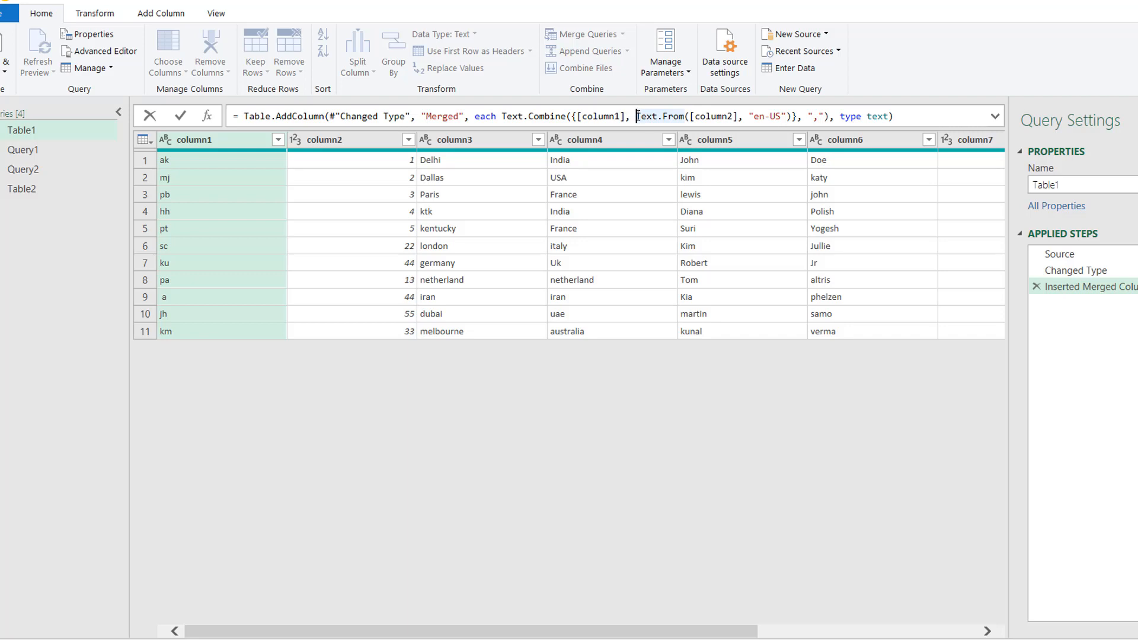
shift+click(797, 117)
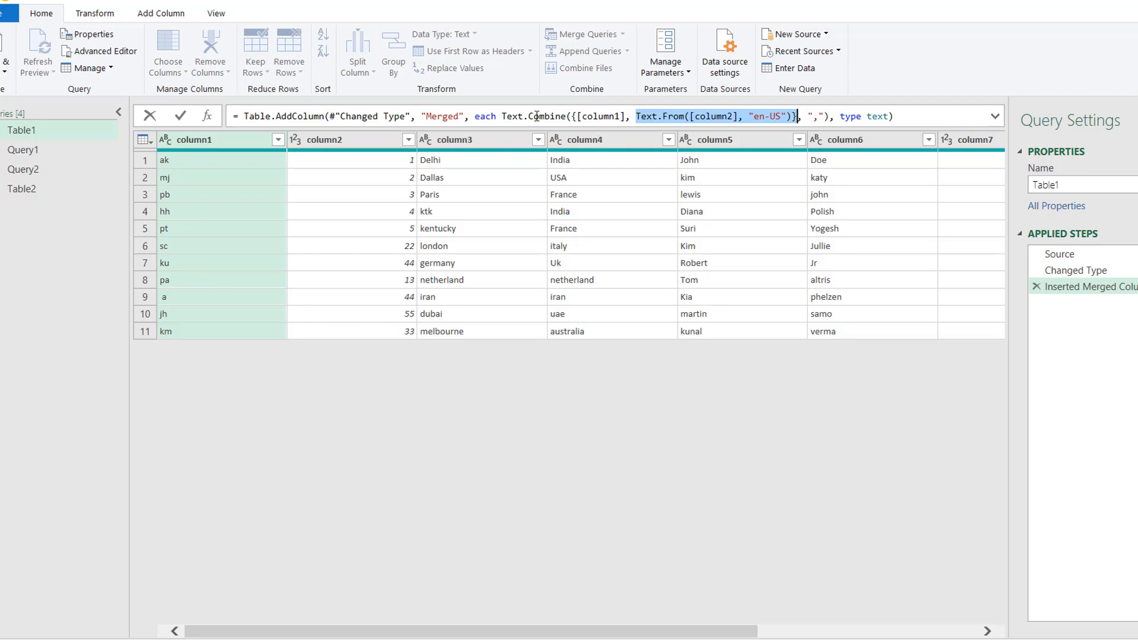
mouse_move(544, 117)
mouse_move(681, 120)
click(842, 114)
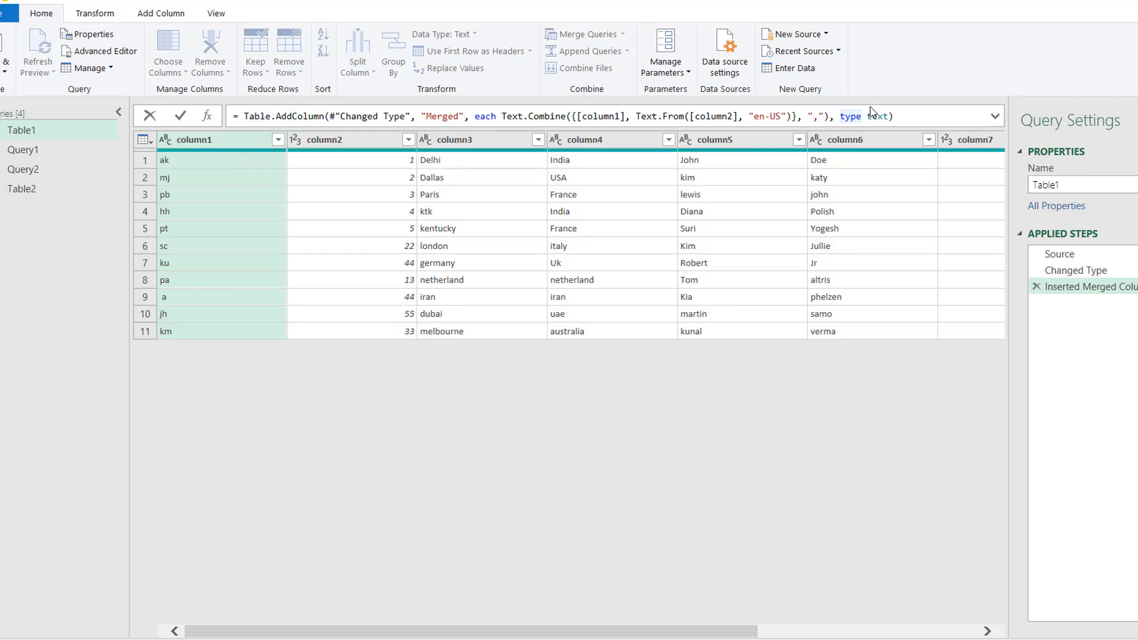
click(909, 116)
click(485, 500)
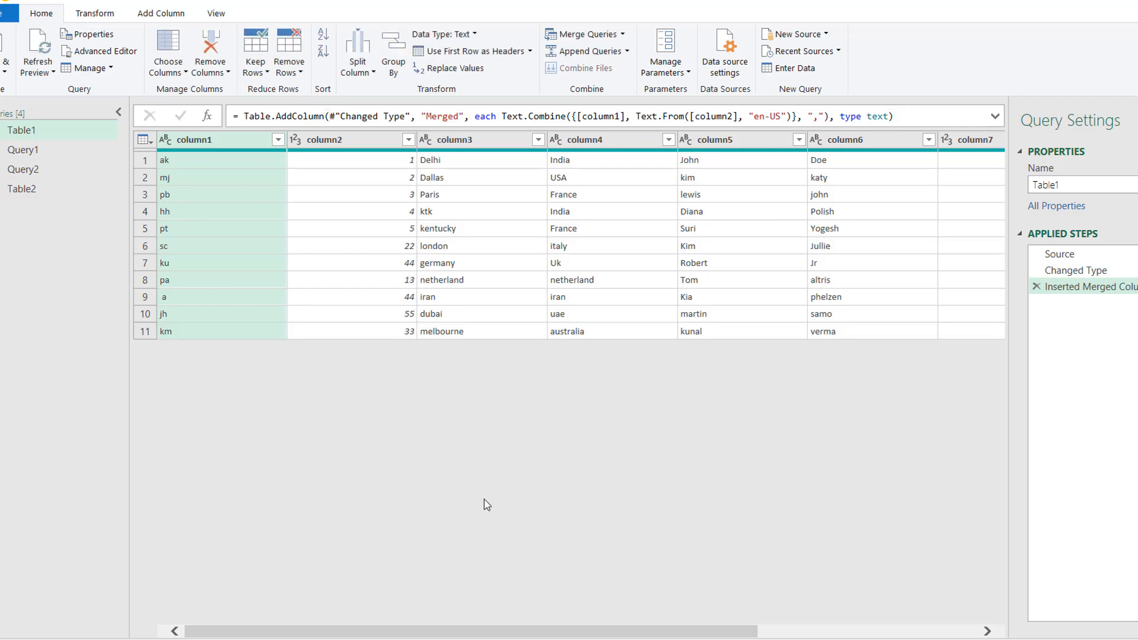
Step: Add a new column to Table1 that merges column3 and column4 with a comma separator, keeping the default name Merged.1
click(475, 143)
ctrl+click(593, 140)
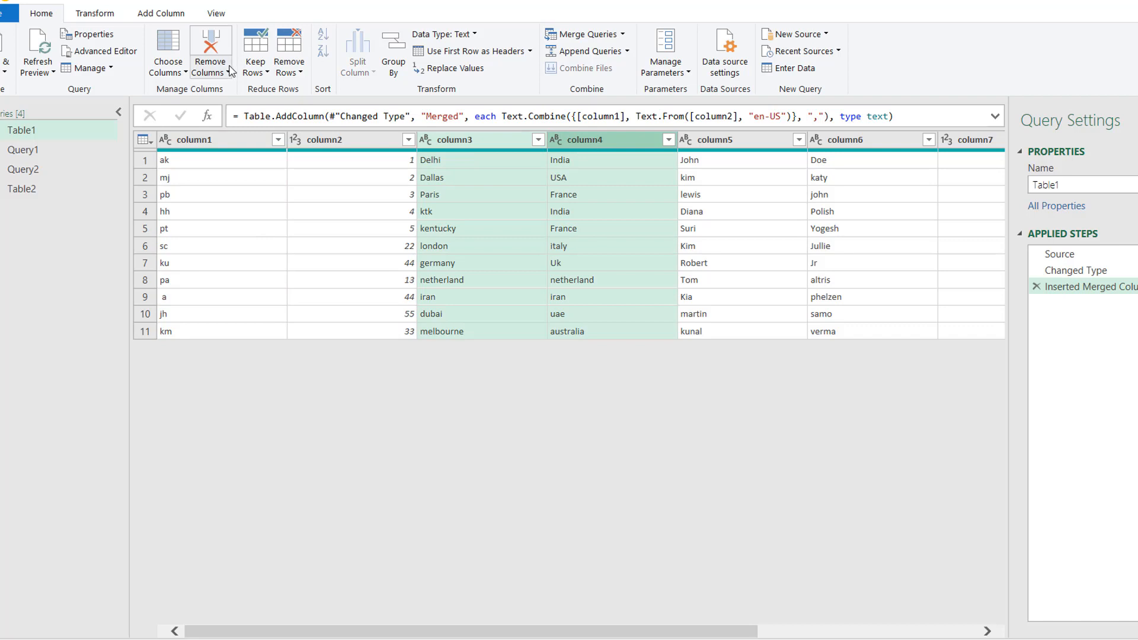
click(163, 19)
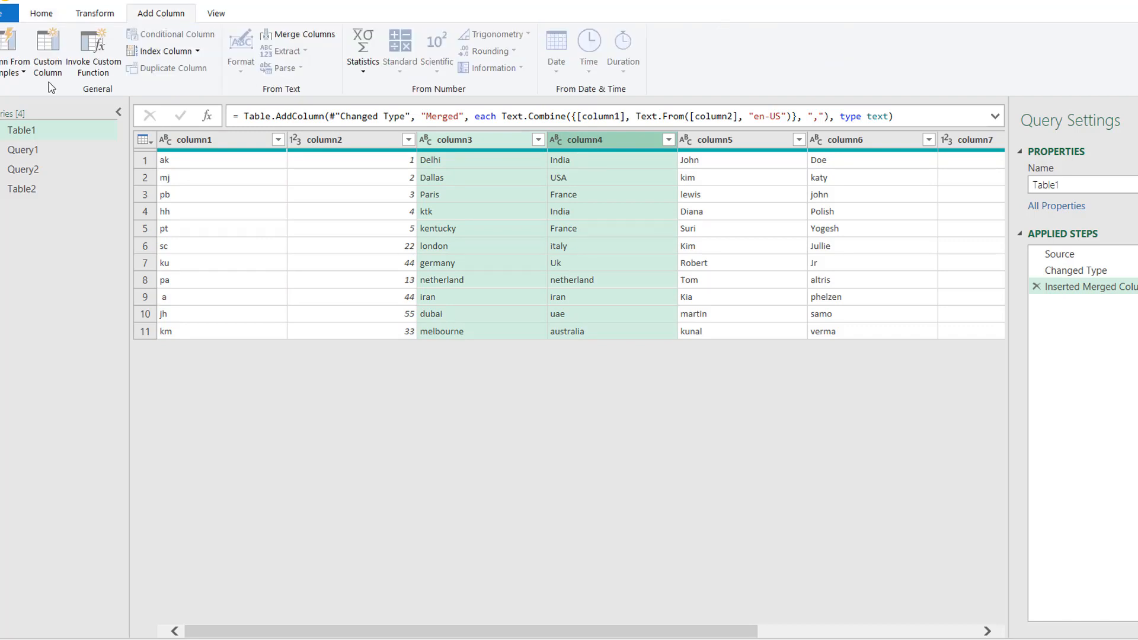
click(313, 37)
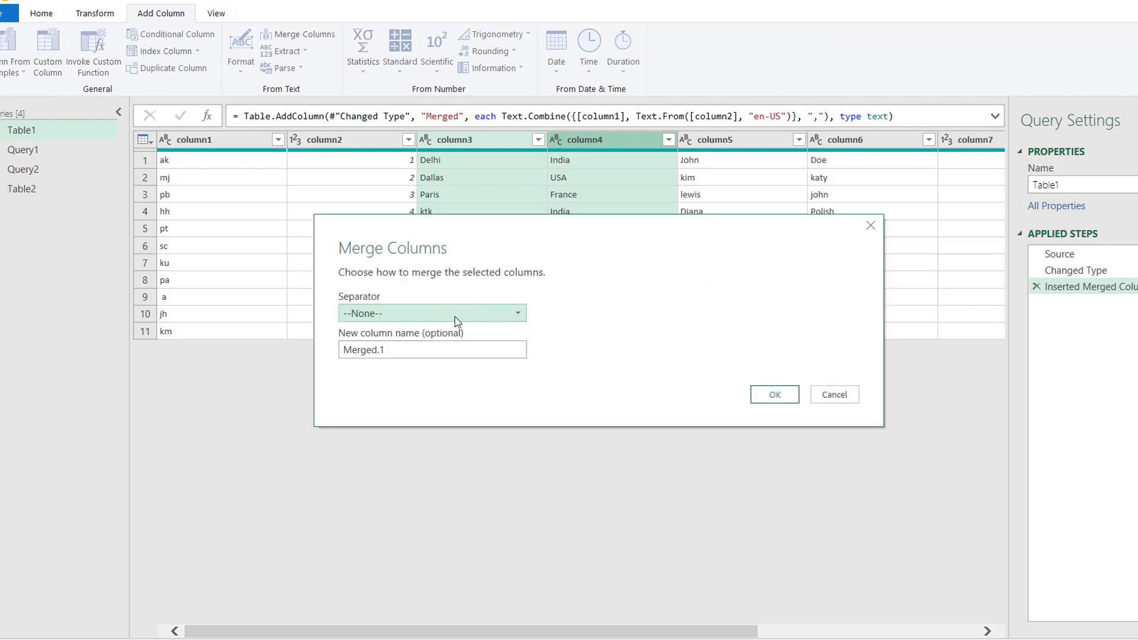
click(434, 319)
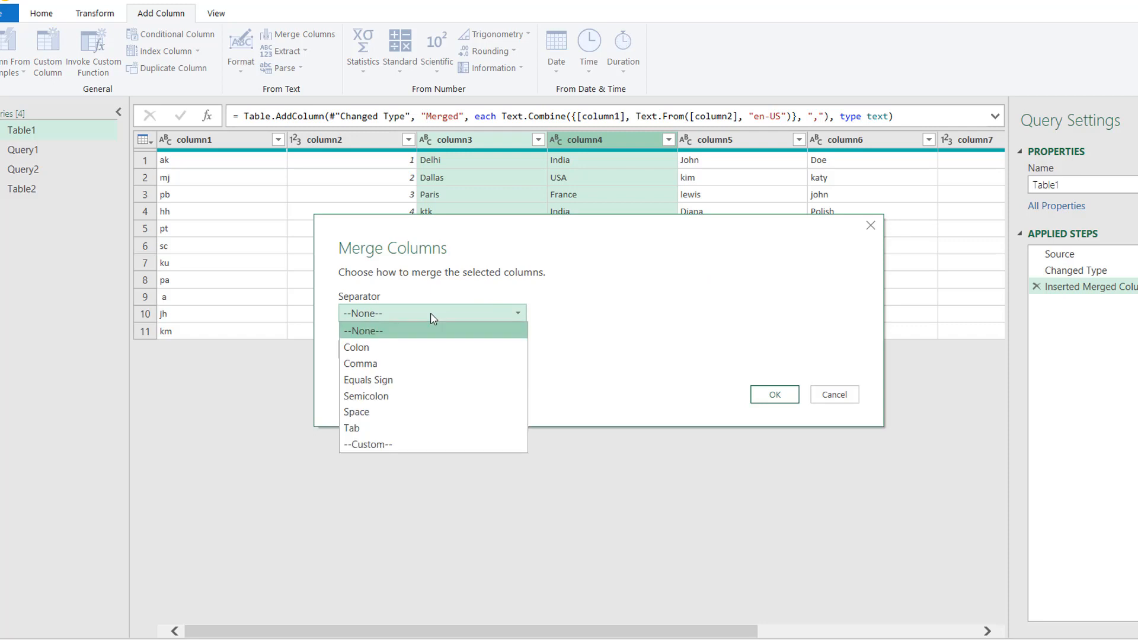
click(383, 364)
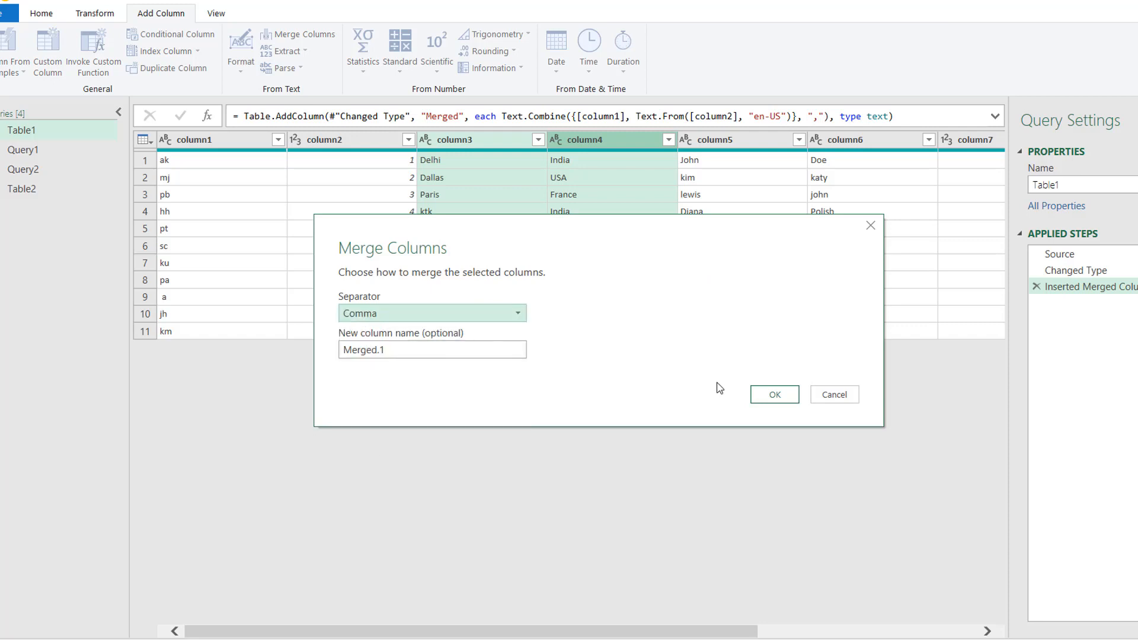
click(776, 395)
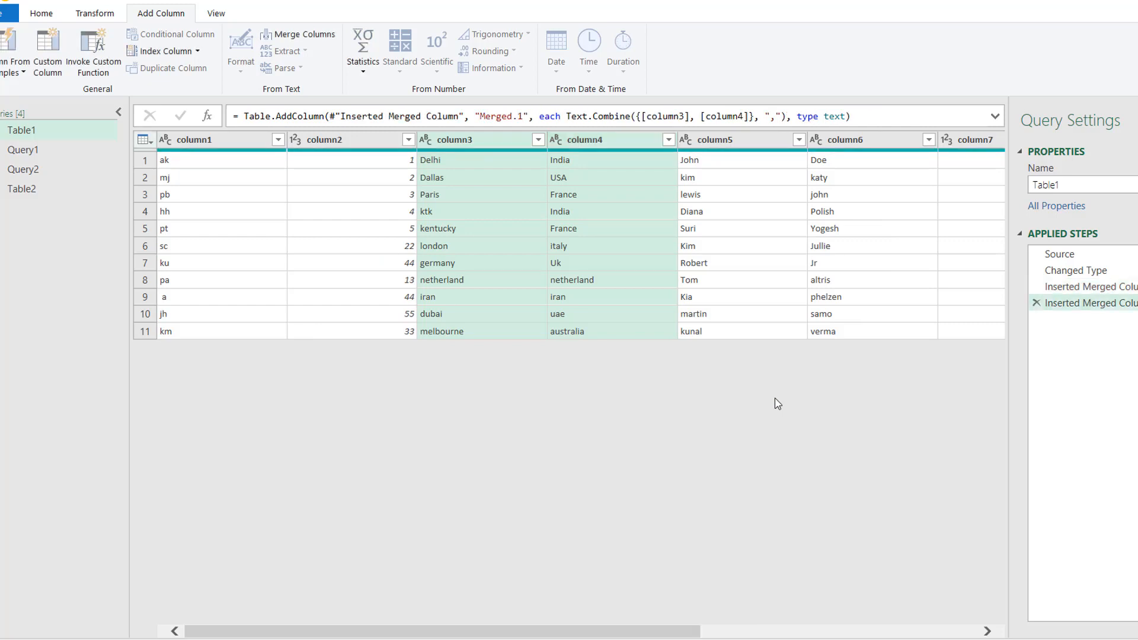
Step: Compare the Text.Combine formulas of Table1's two merged-column steps and view the resulting Merged and Merged.1 columns
click(570, 116)
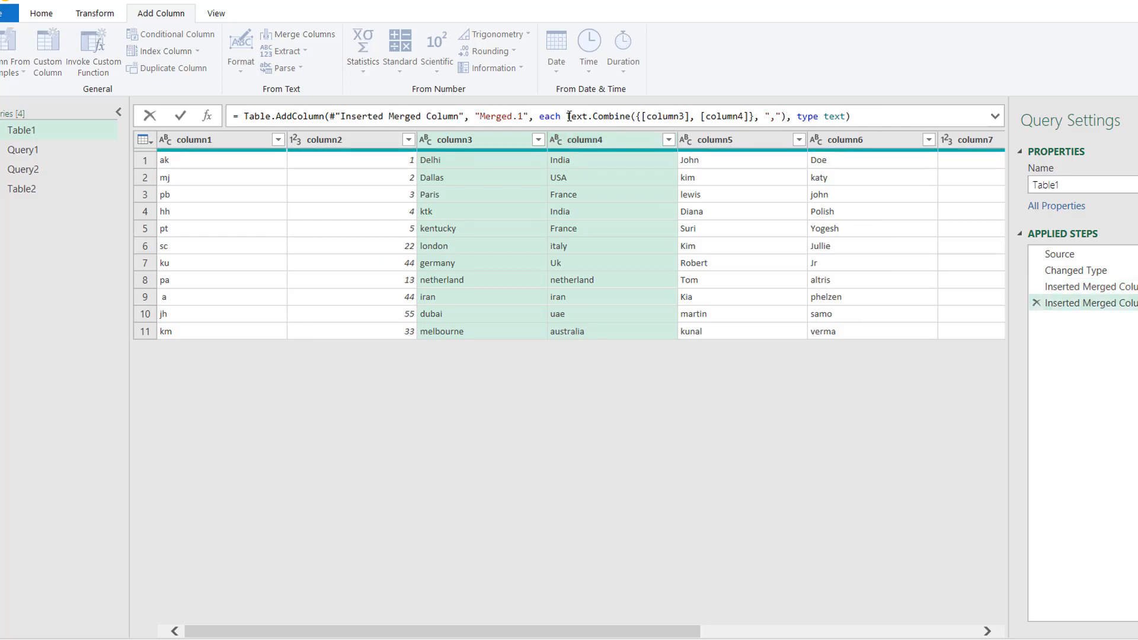
shift+click(786, 117)
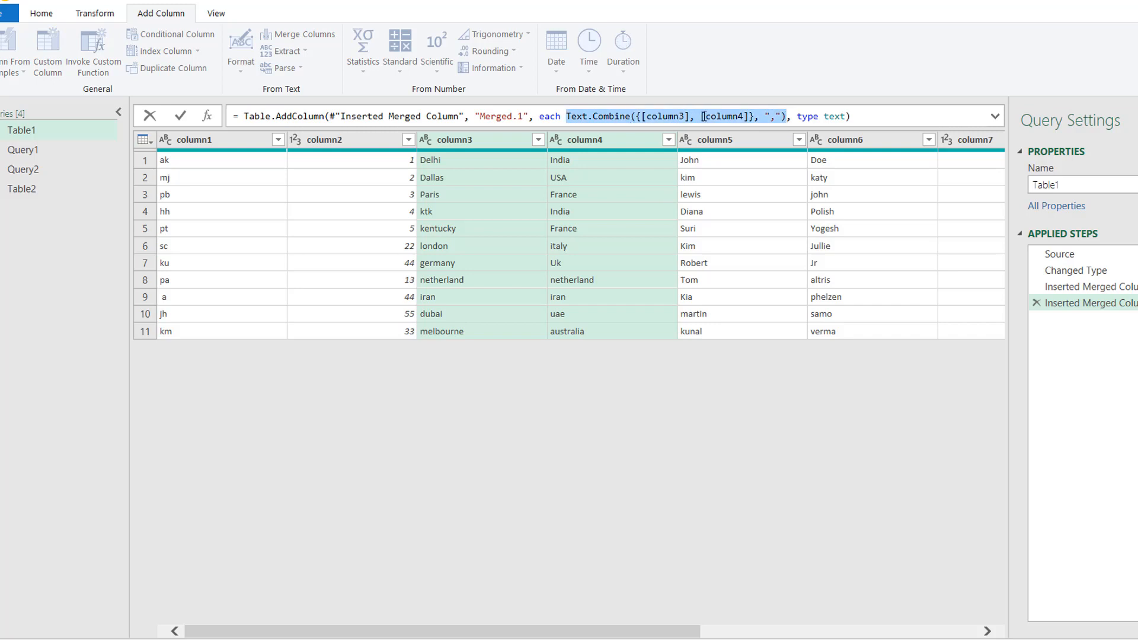
click(1084, 290)
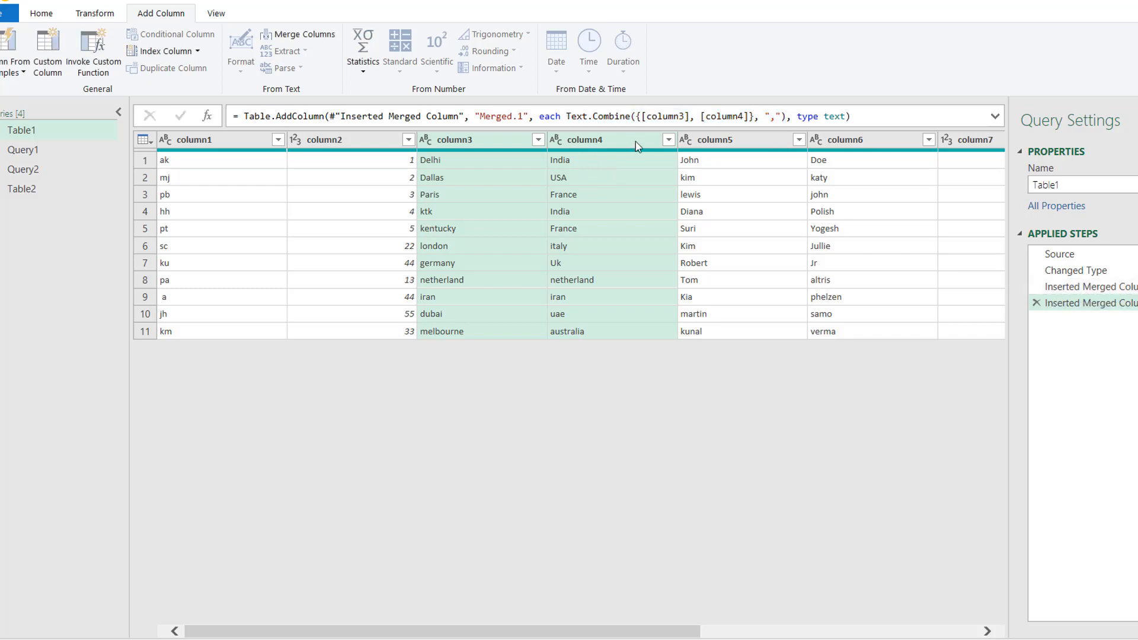
key(Up)
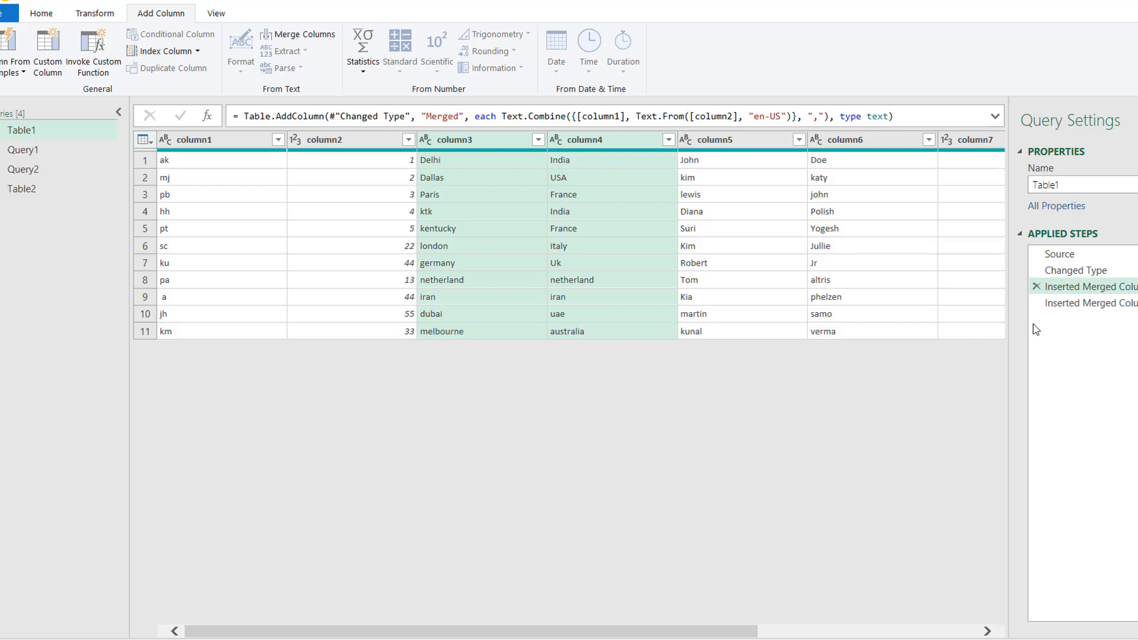
click(1089, 305)
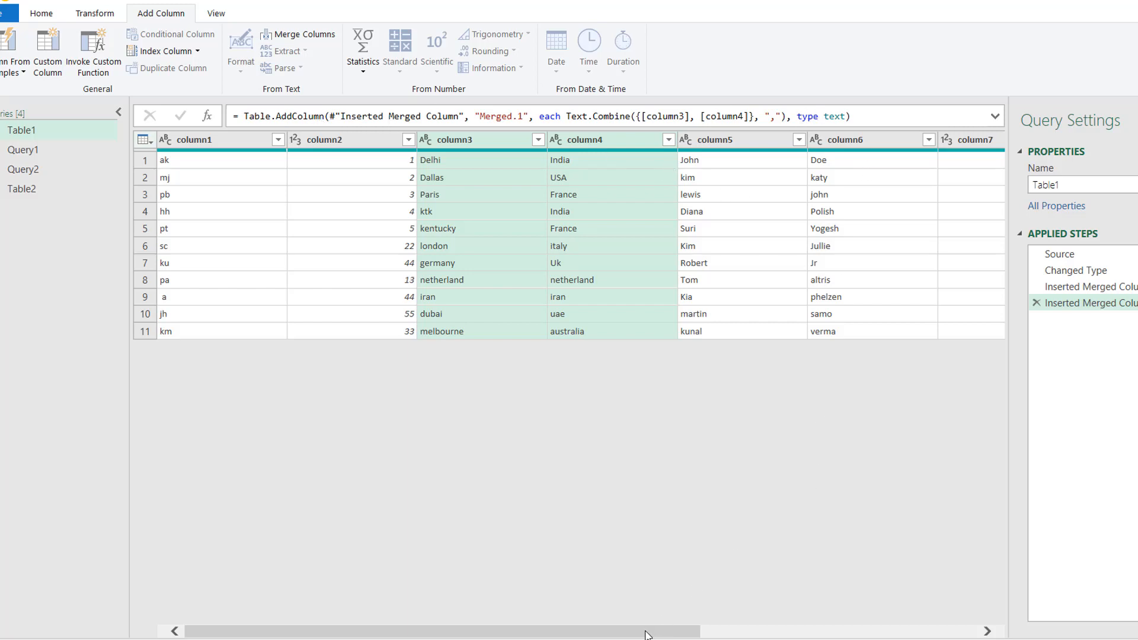
drag(653, 631, 956, 631)
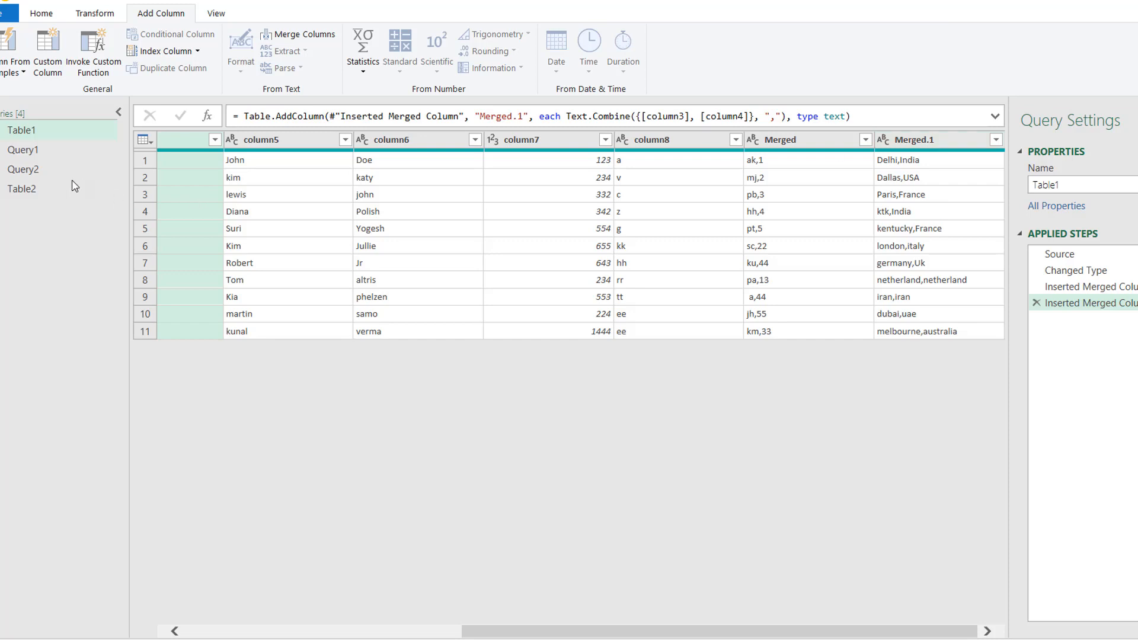
Step: Remove the quotes around 200 in Query2 so its formula reads Text.Combine({"a",200},",")
click(51, 169)
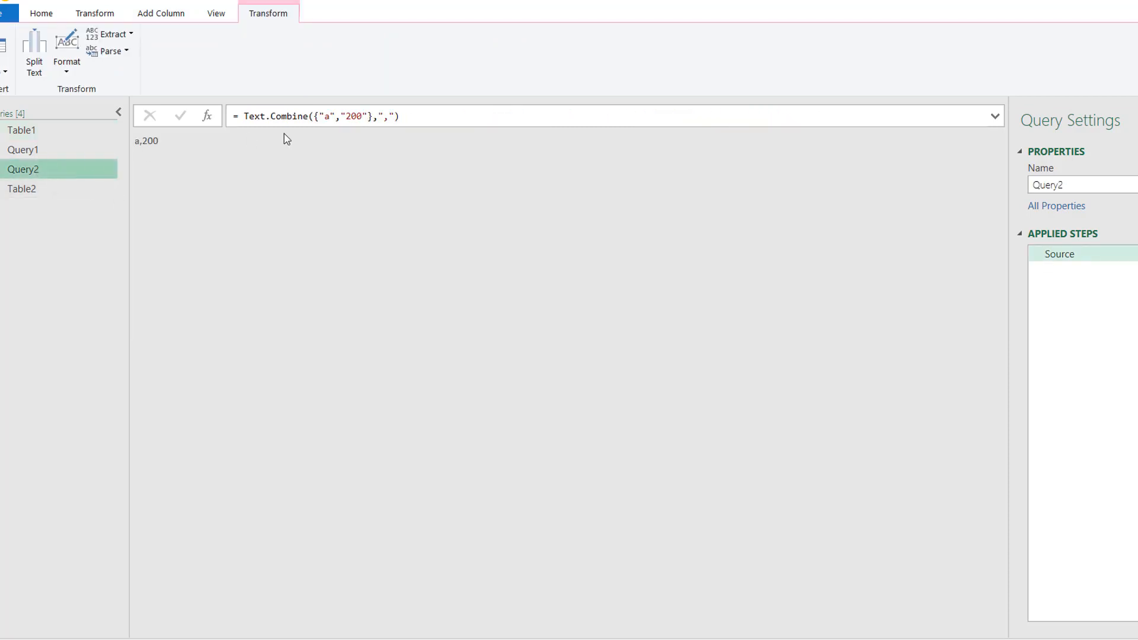
click(347, 116)
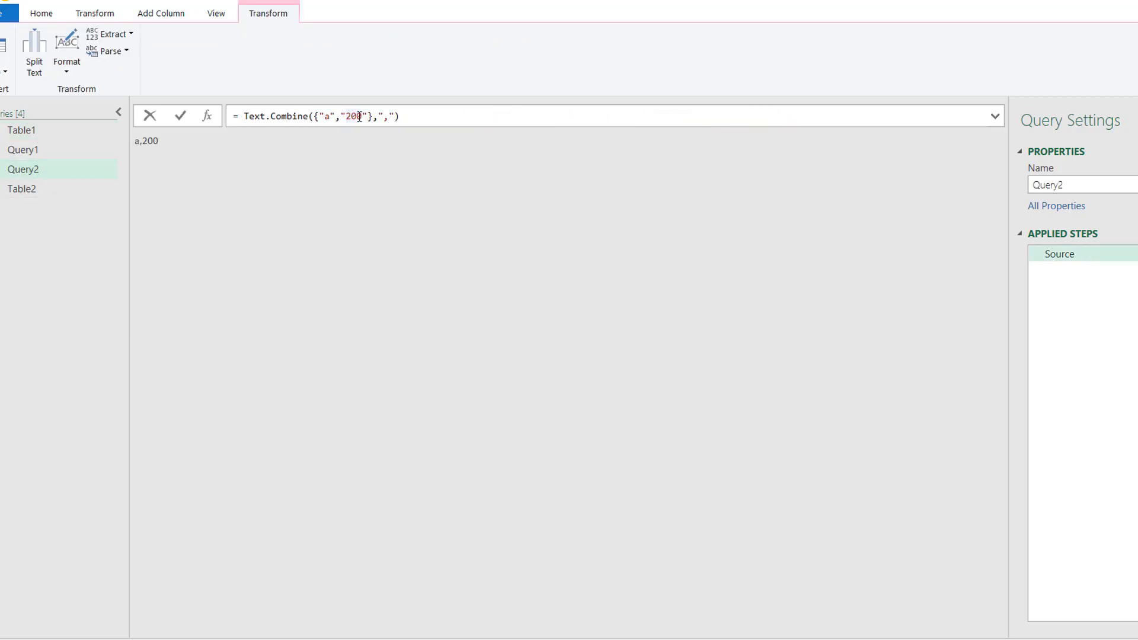
key(BackSpace)
key(Right)
key(Right)
key(Right)
key(Delete)
key(End)
key(Return)
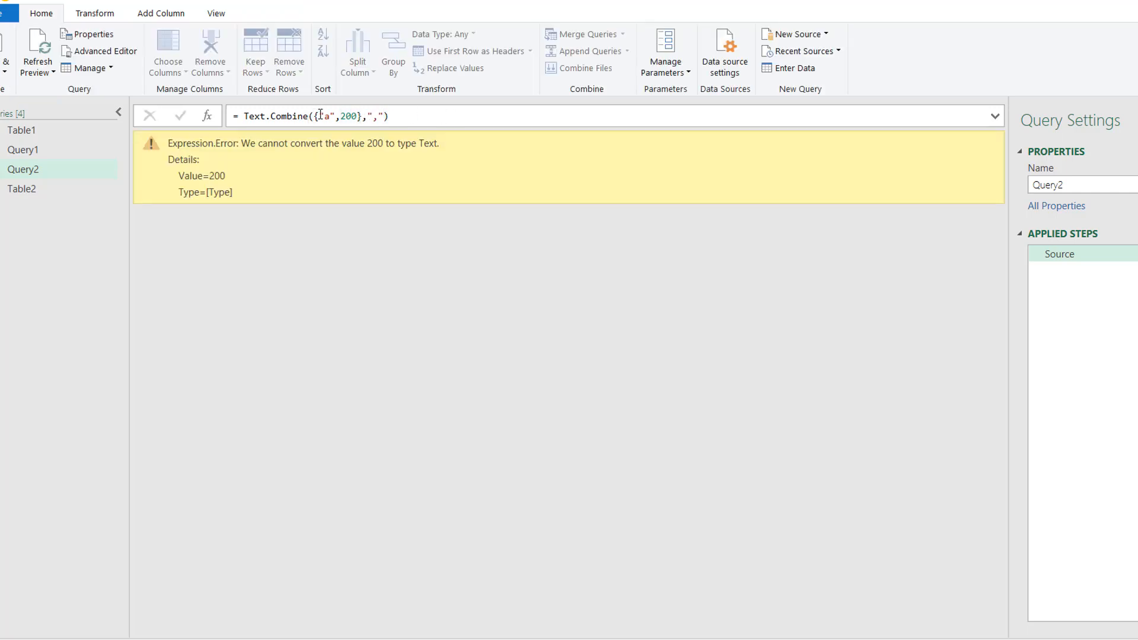
Step: Wrap the number 200 in Query2's Text.Combine list with the Text.From function
click(342, 116)
drag(342, 116, 356, 122)
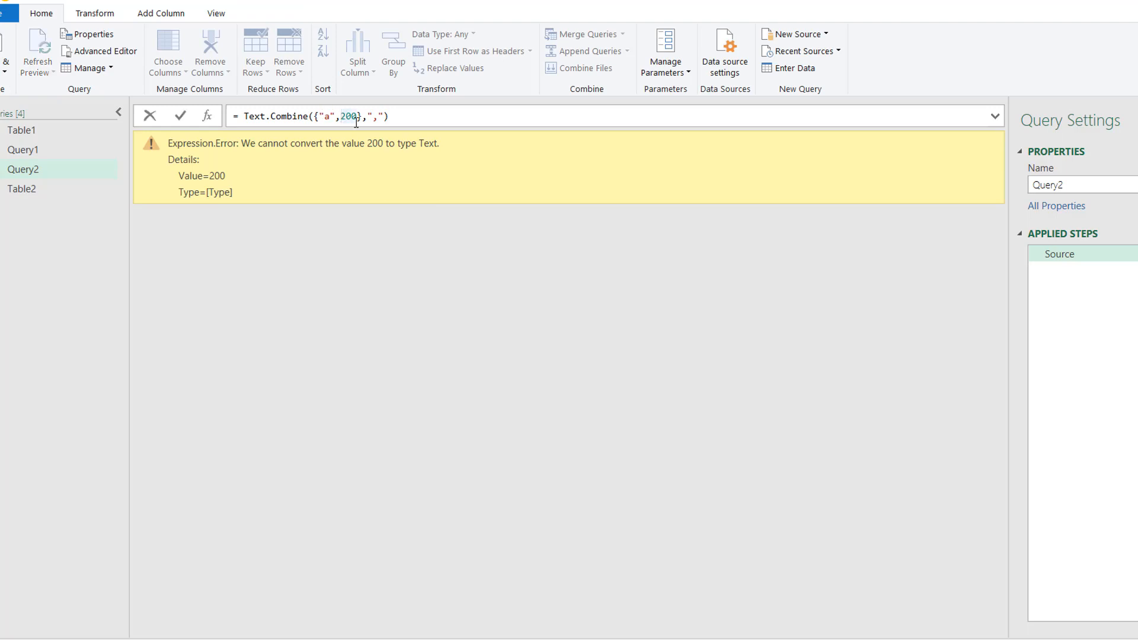
key(Left)
text(Tex)
text(t.from)
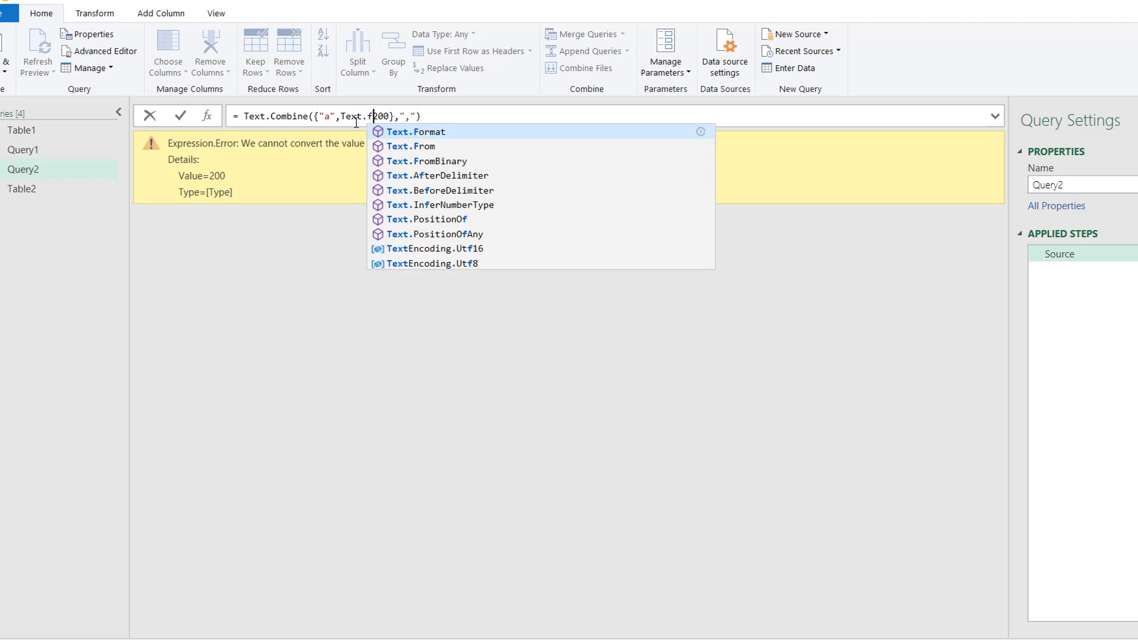
key(Tab)
text(()
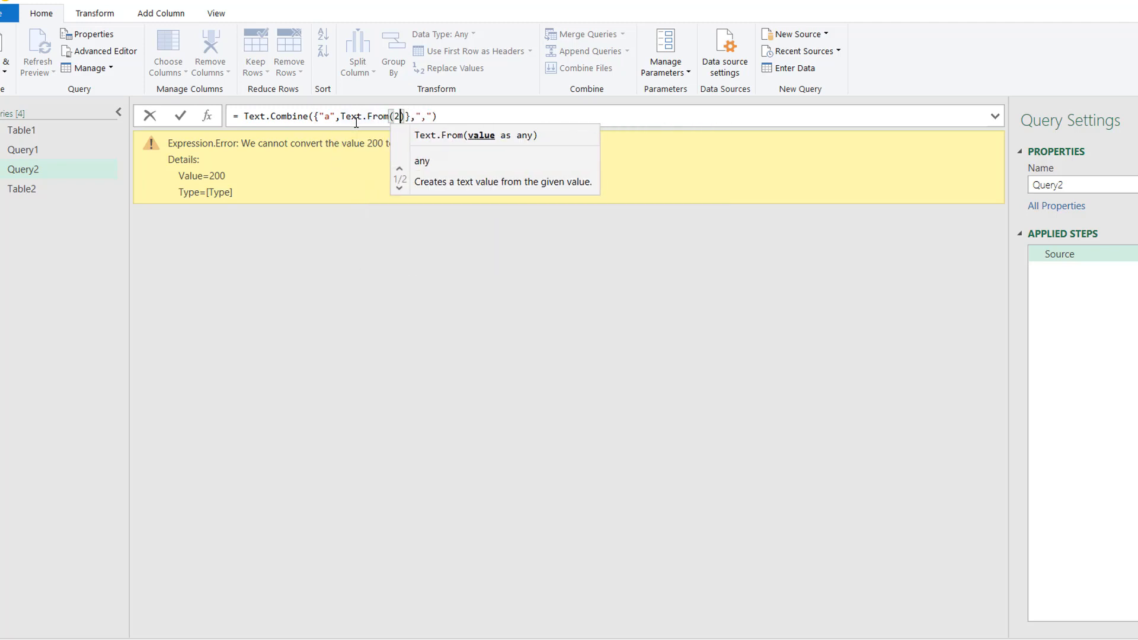
text(200)
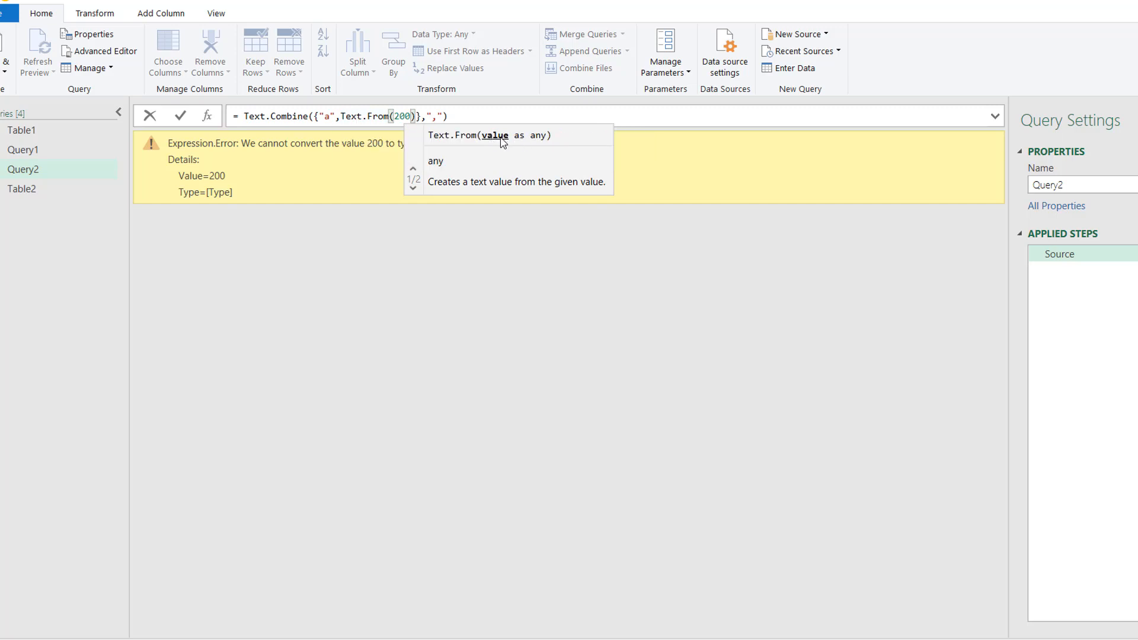
Step: Add the culture argument "en-US" to Text.From so Query2's formula reads Text.Combine({"a",Text.From(200,"en-US")},","), and apply it
key(Right)
text(,)
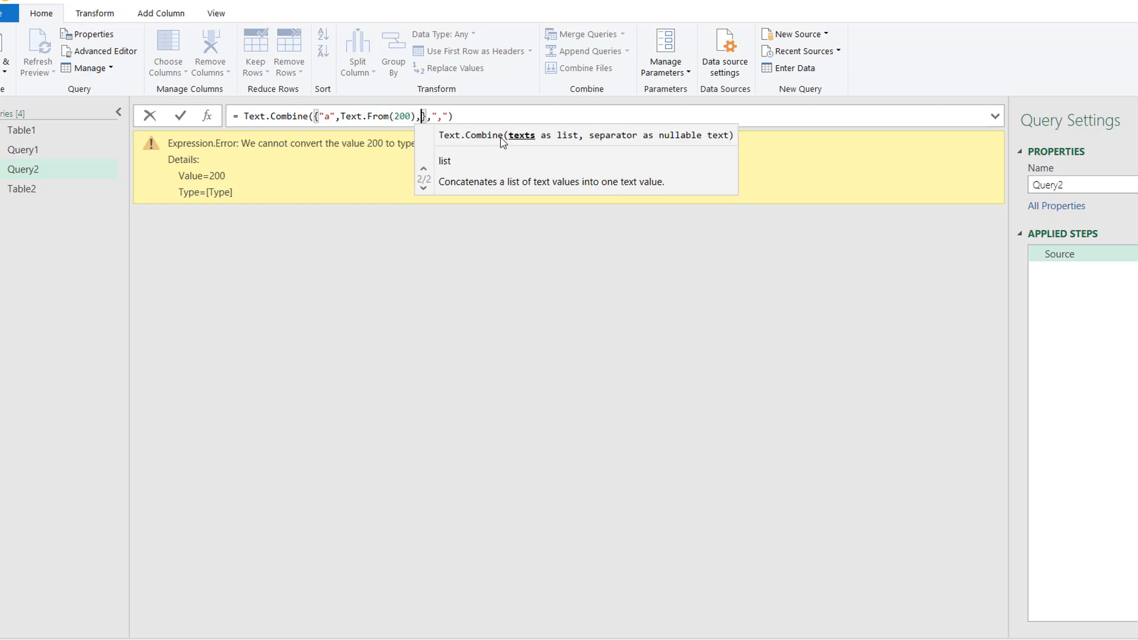
key(BackSpace)
key(Left)
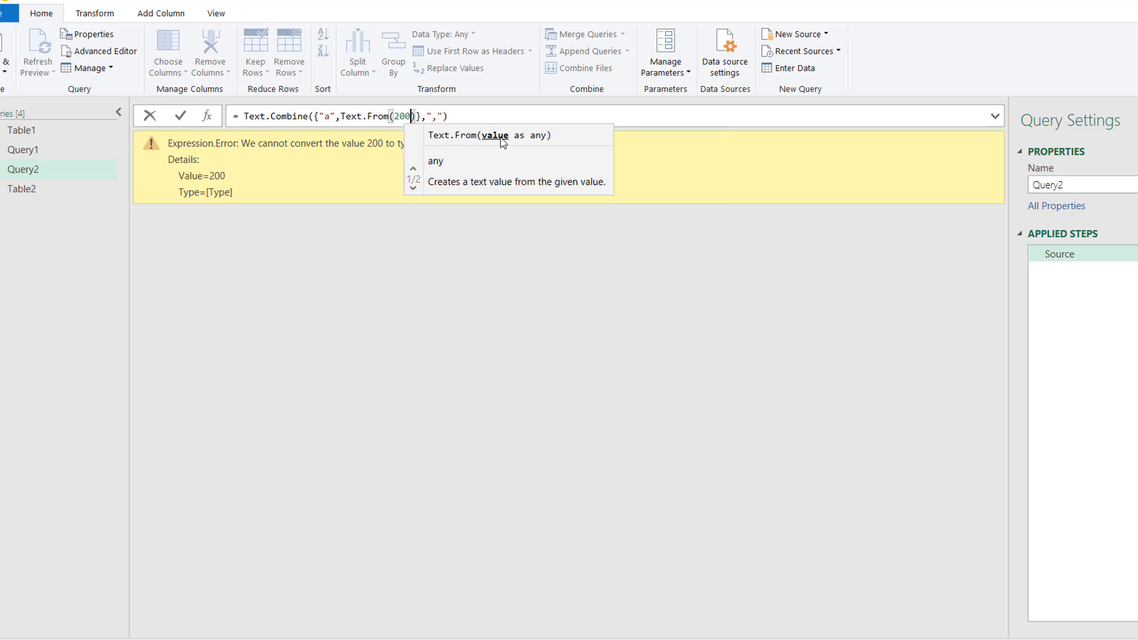
text(,")
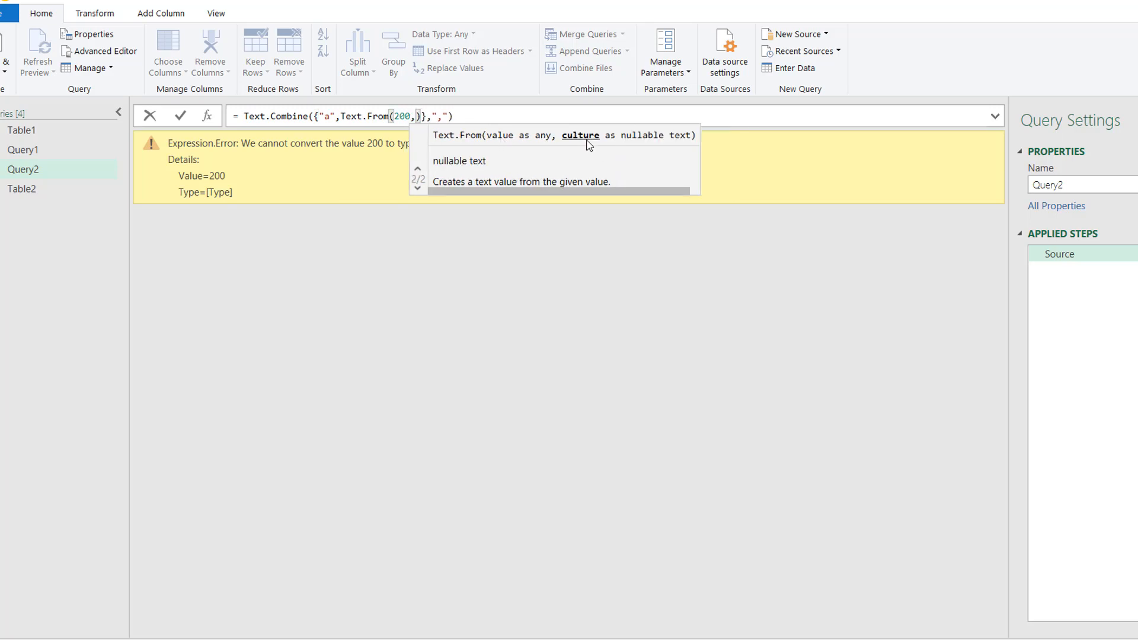
text(en-)
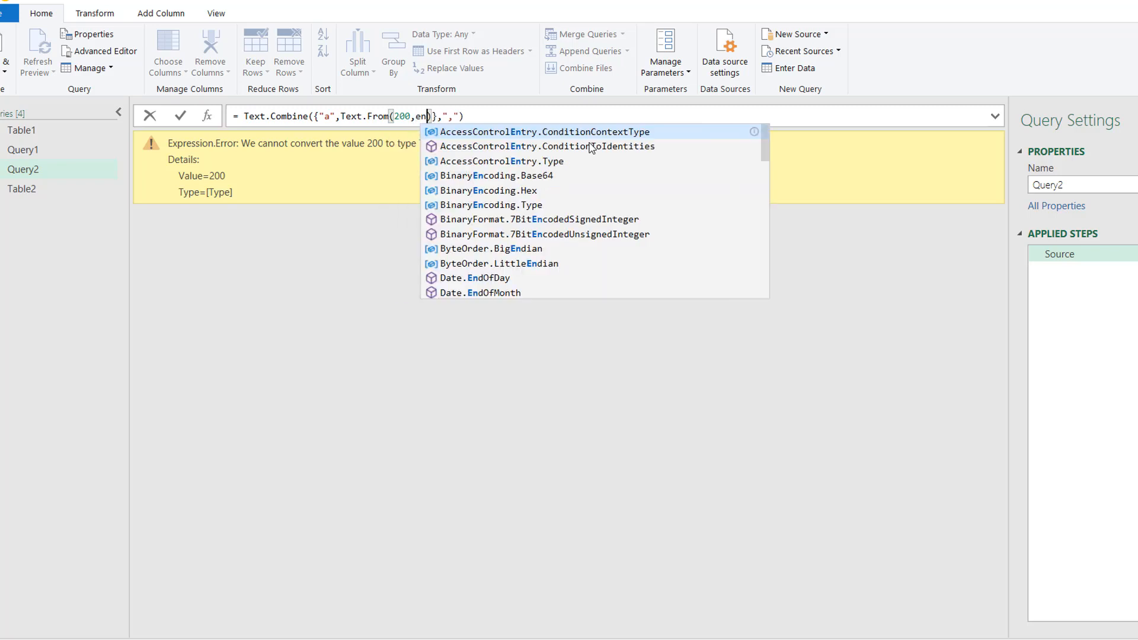
text(US)
key(Return)
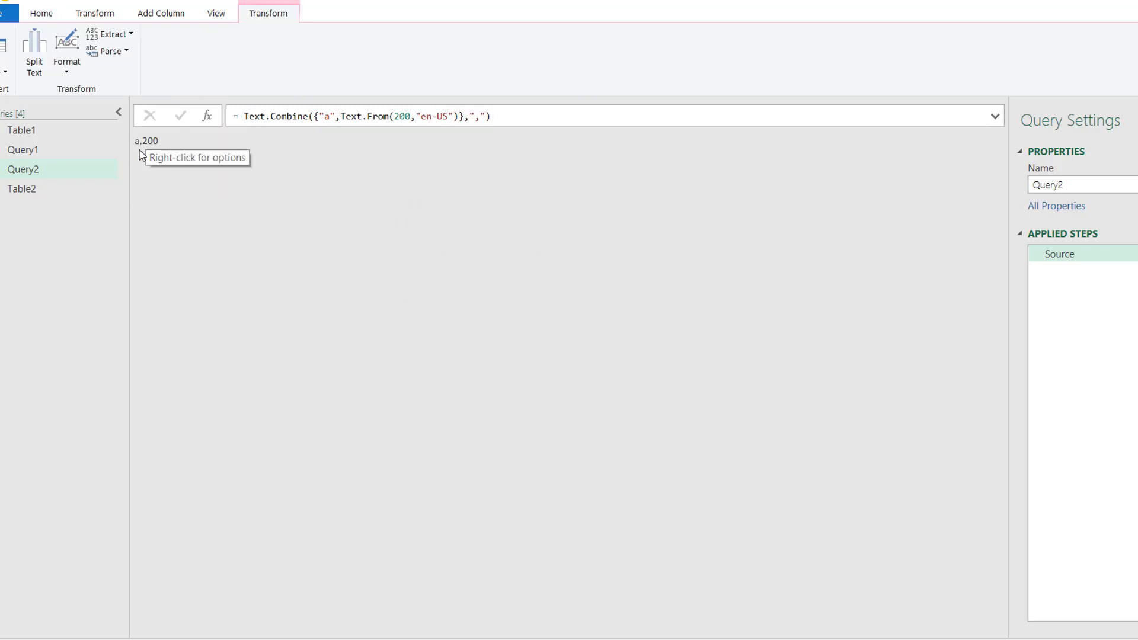
Step: Highlight the Text.From function name in Query2's formula to examine its role in the text conversion
click(343, 116)
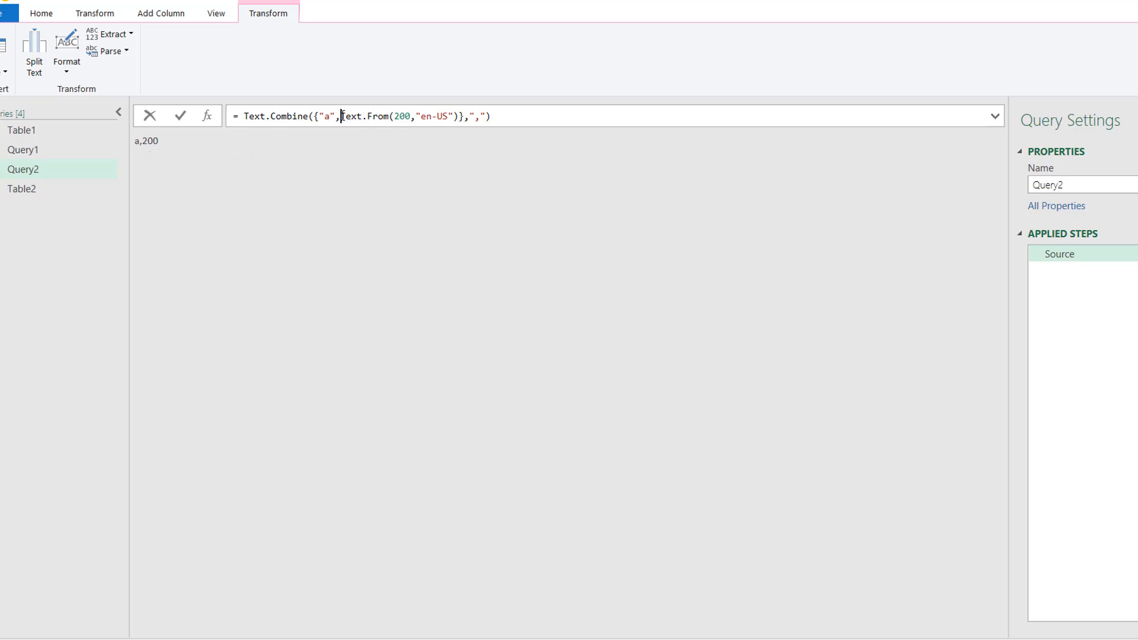
key(shift+Right)
key(shift+Right)
key(shift+Right)
key(shift+Right)
key(shift+Right)
key(shift+Right)
key(shift+Right)
key(shift+Right)
key(shift+Right)
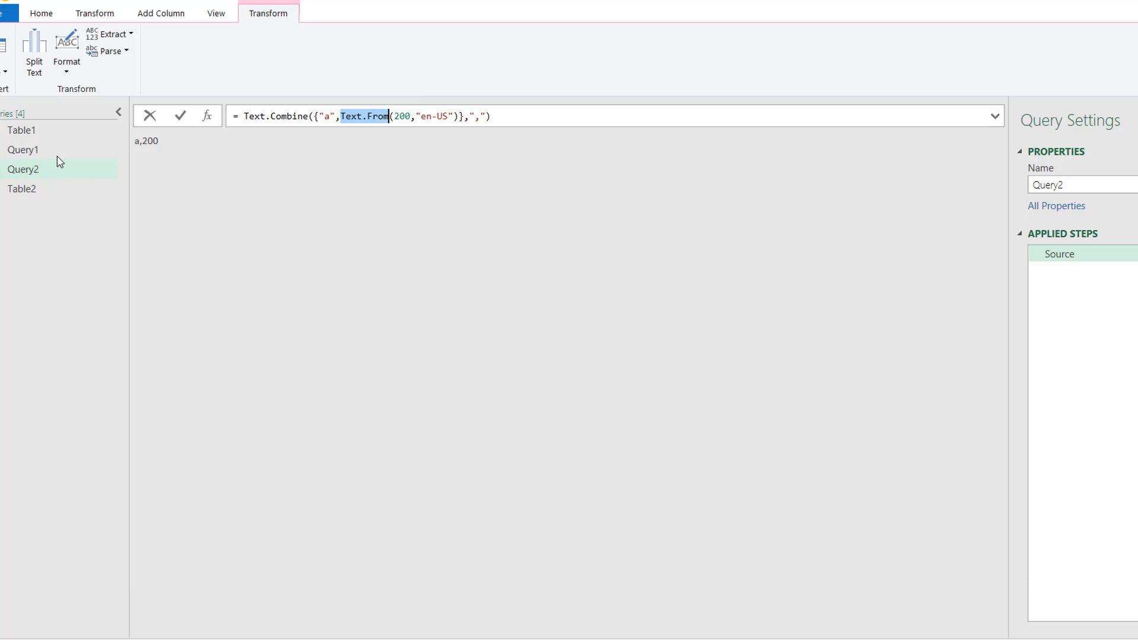
Step: Review Table2's Custom column formula, and compare it with the columns and data types of Table1
click(69, 171)
click(49, 189)
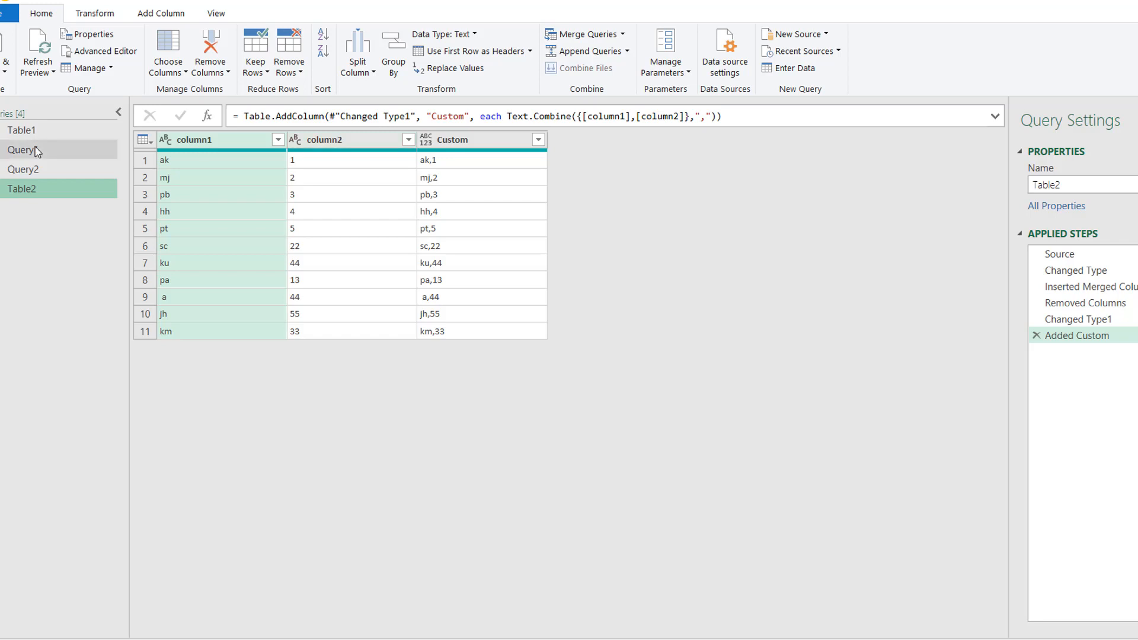
click(33, 132)
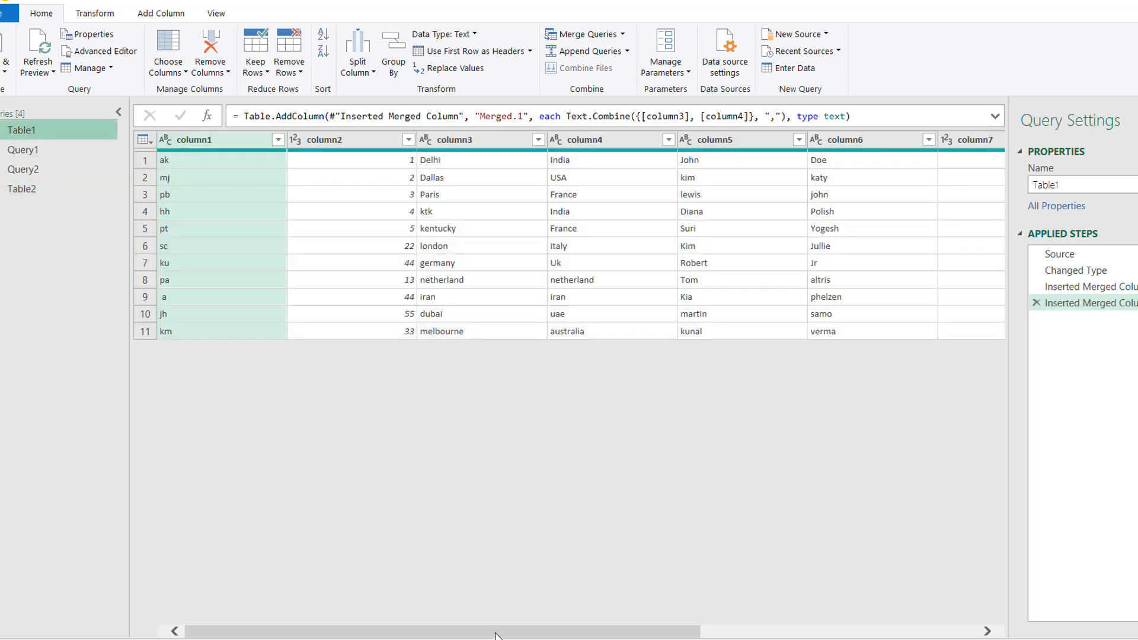
drag(496, 635, 431, 637)
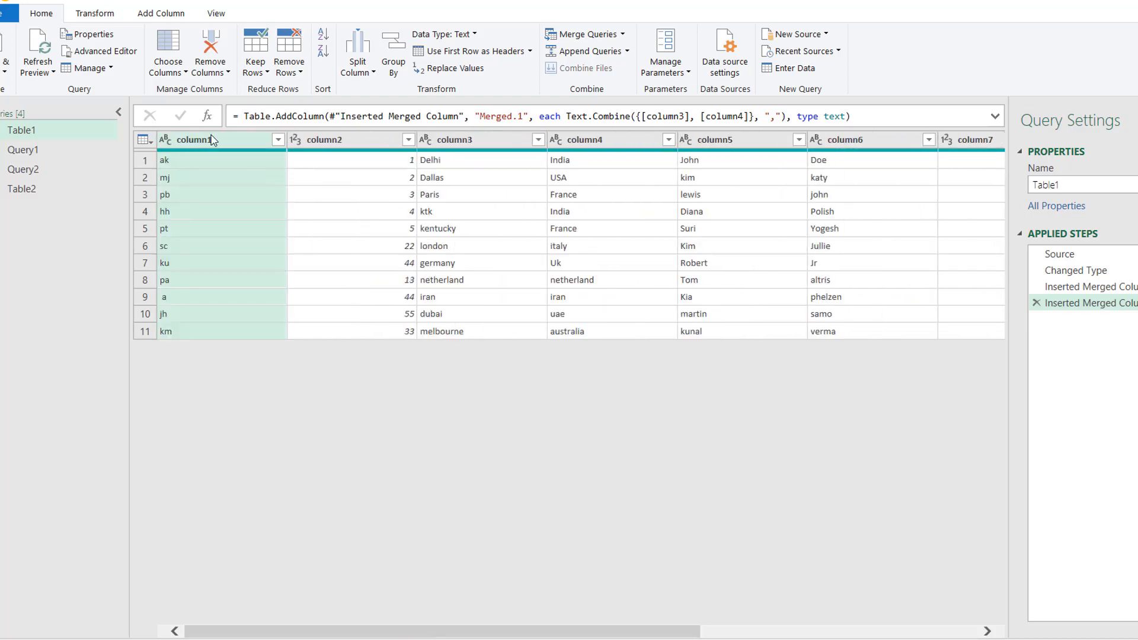
Step: Try changing Table1's column2 to the Text data type, and remove the resulting type-change step
click(366, 145)
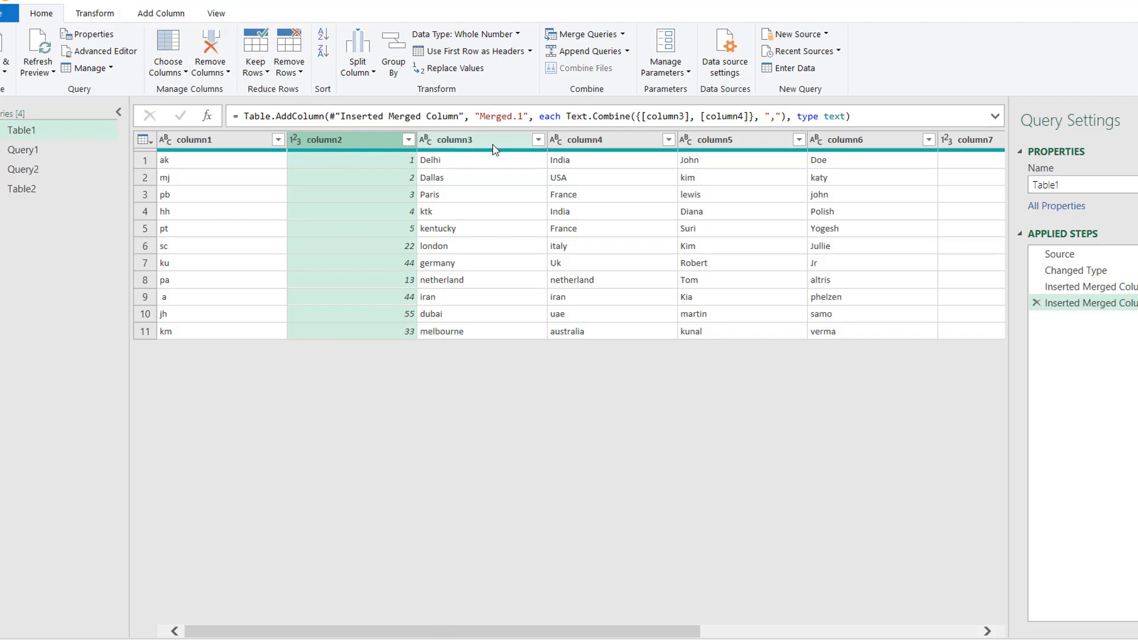
click(518, 34)
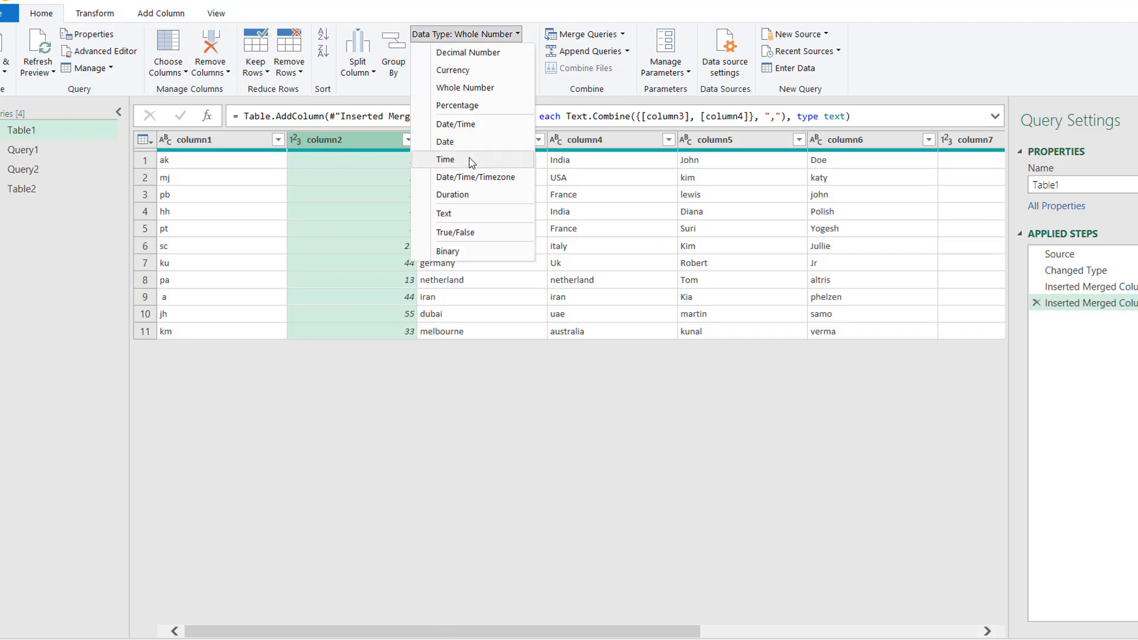
click(472, 213)
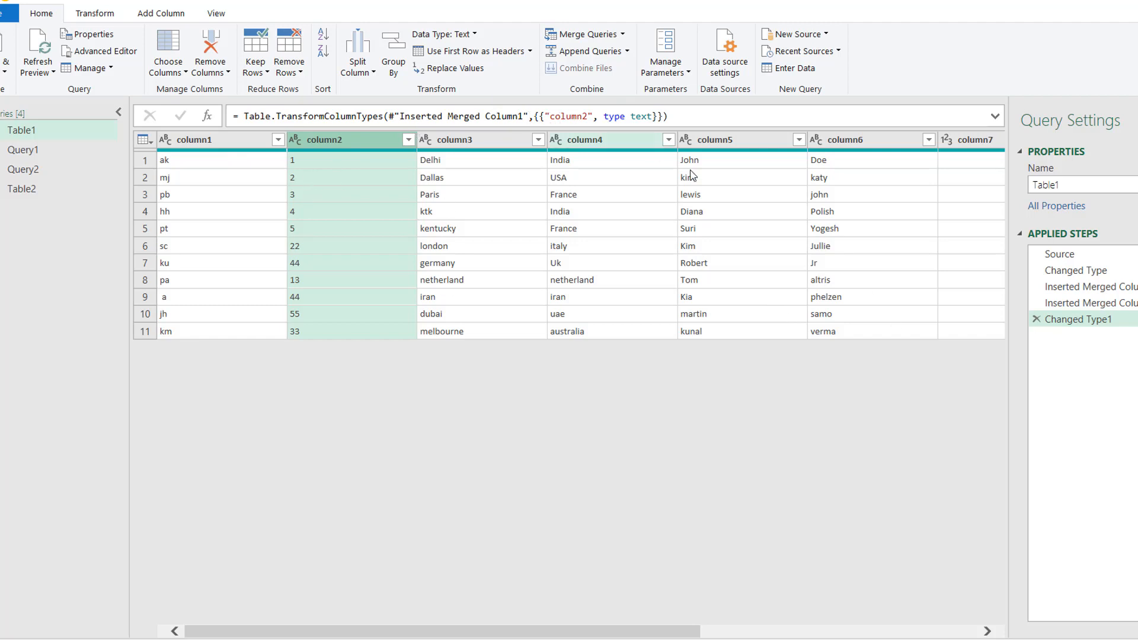
click(1037, 320)
Step: Delete Table1's second merged-column step, which adds Merged.1, and view the remaining Merged column
drag(1072, 305, 1057, 293)
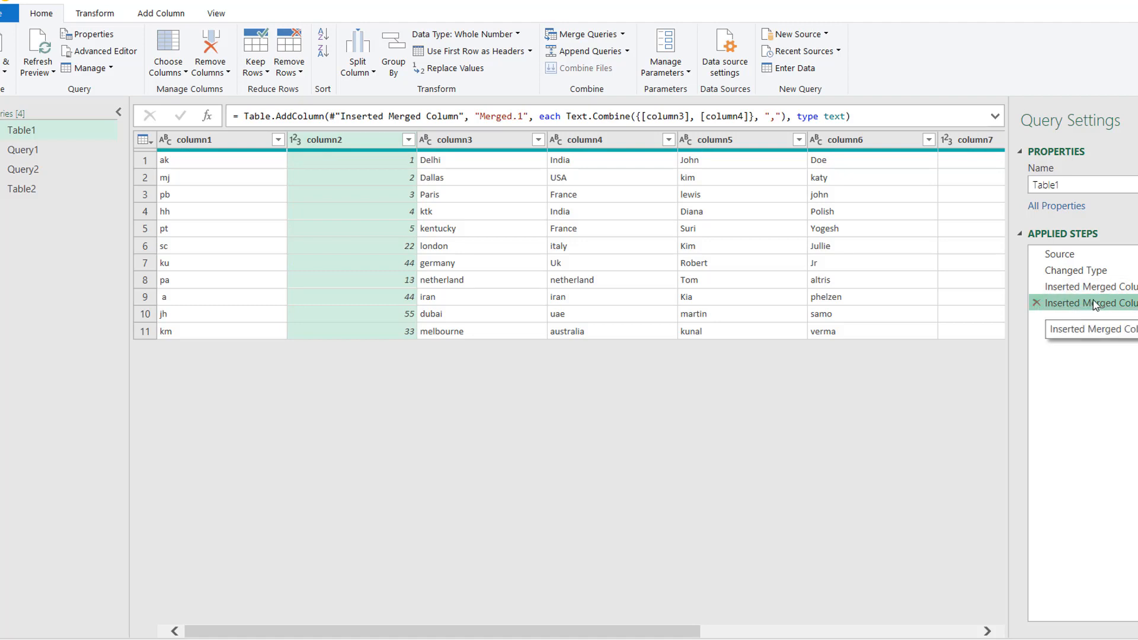
click(1037, 304)
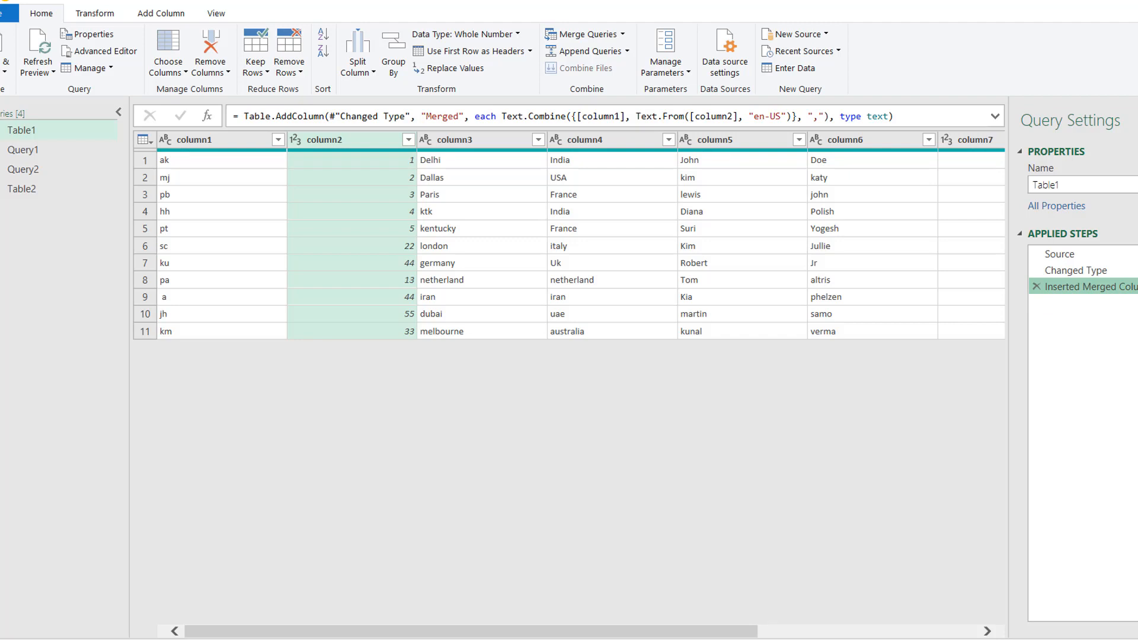
drag(564, 633, 844, 613)
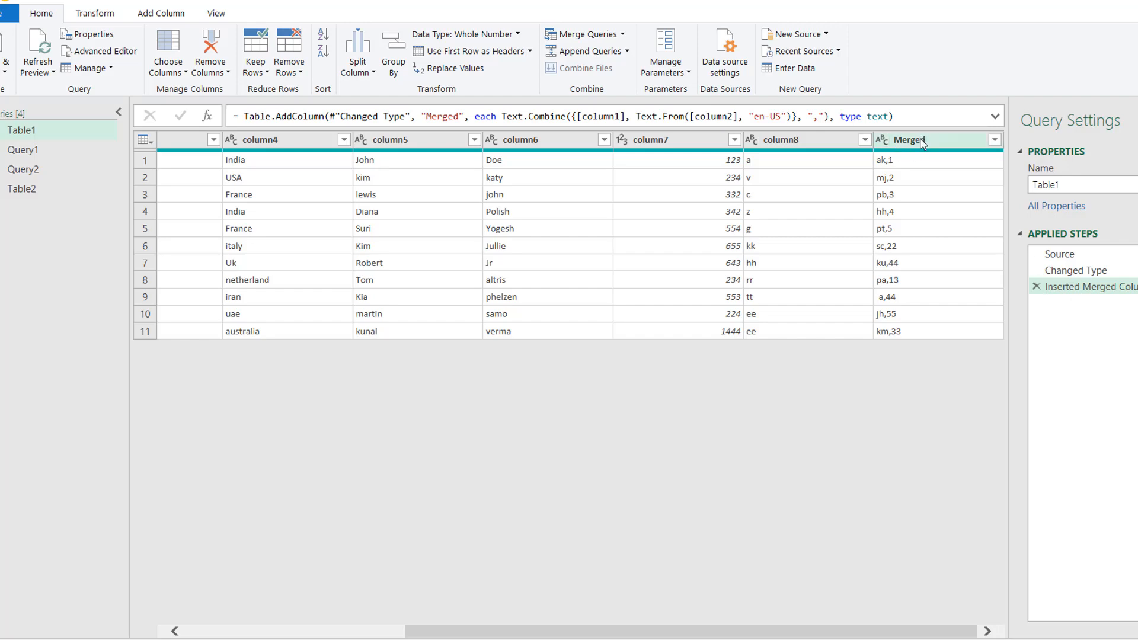
Step: Open Table1's M code in the Advanced Editor and widen the window to show the full merged-column line
click(214, 13)
click(415, 66)
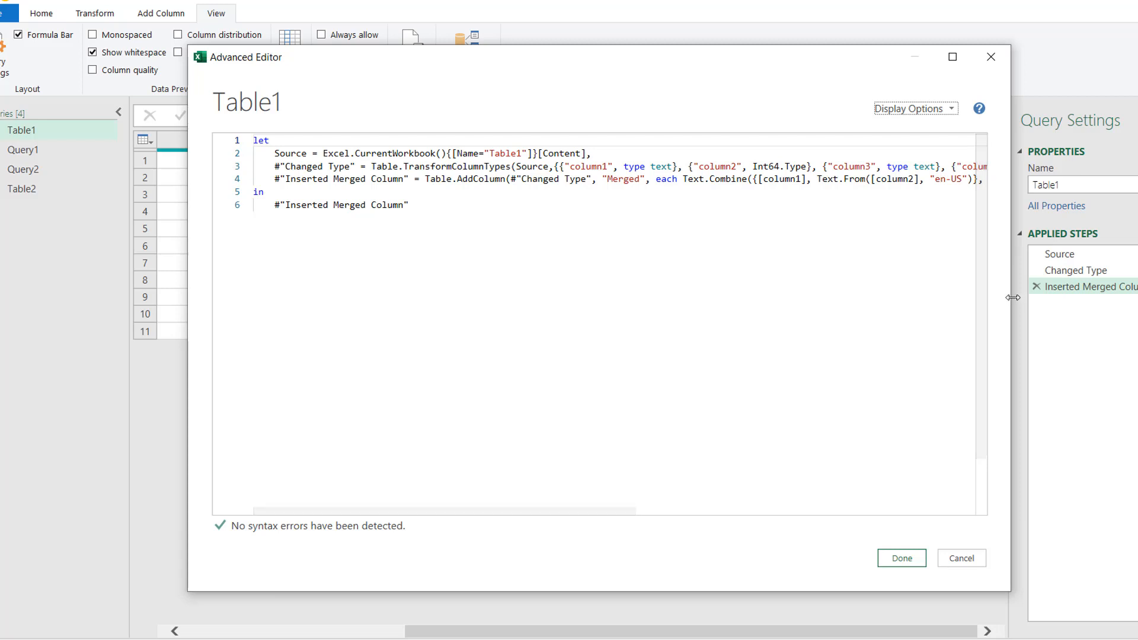
drag(1013, 297, 1135, 297)
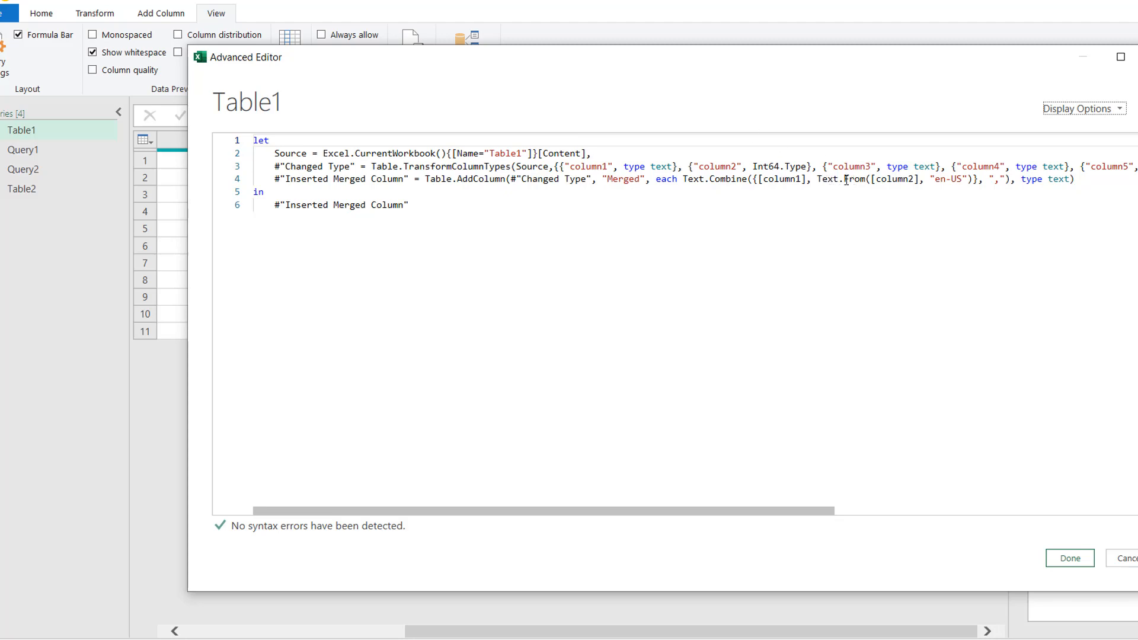
Step: Copy the #"Inserted Merged Column" line and paste three copies of it on new lines directly below
click(274, 179)
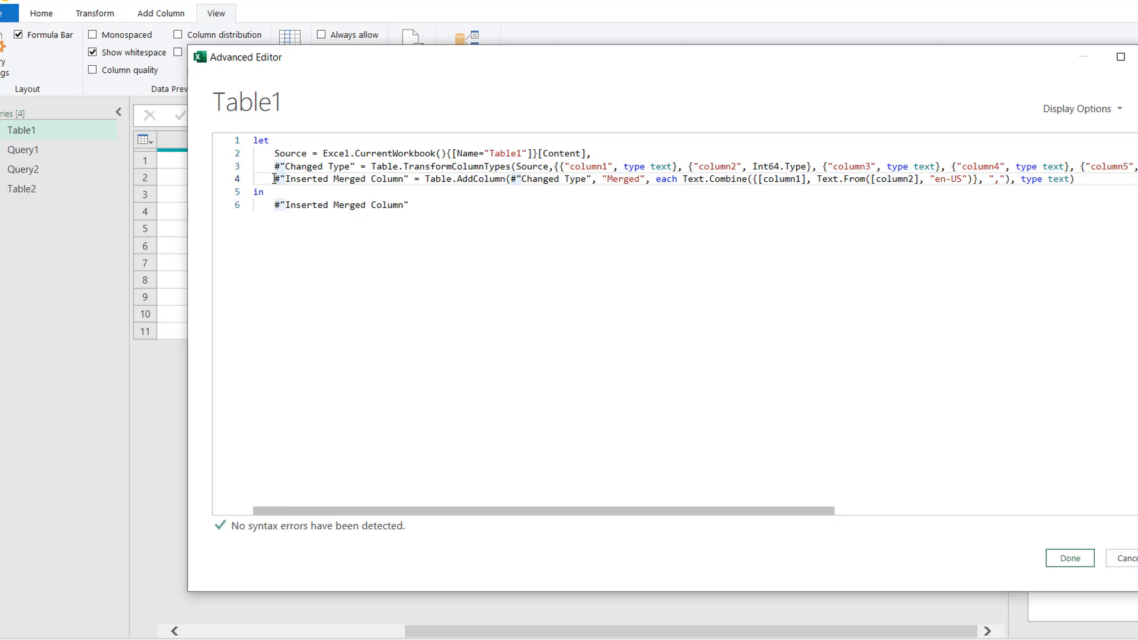
shift+click(1082, 181)
key(ctrl+c)
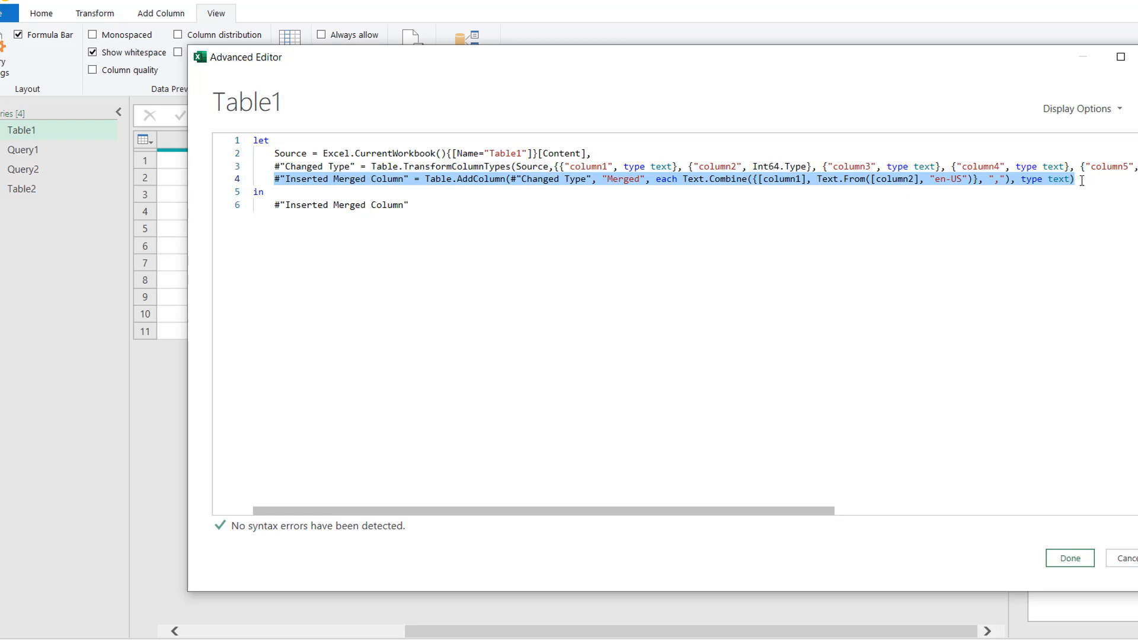
click(1082, 181)
key(Return)
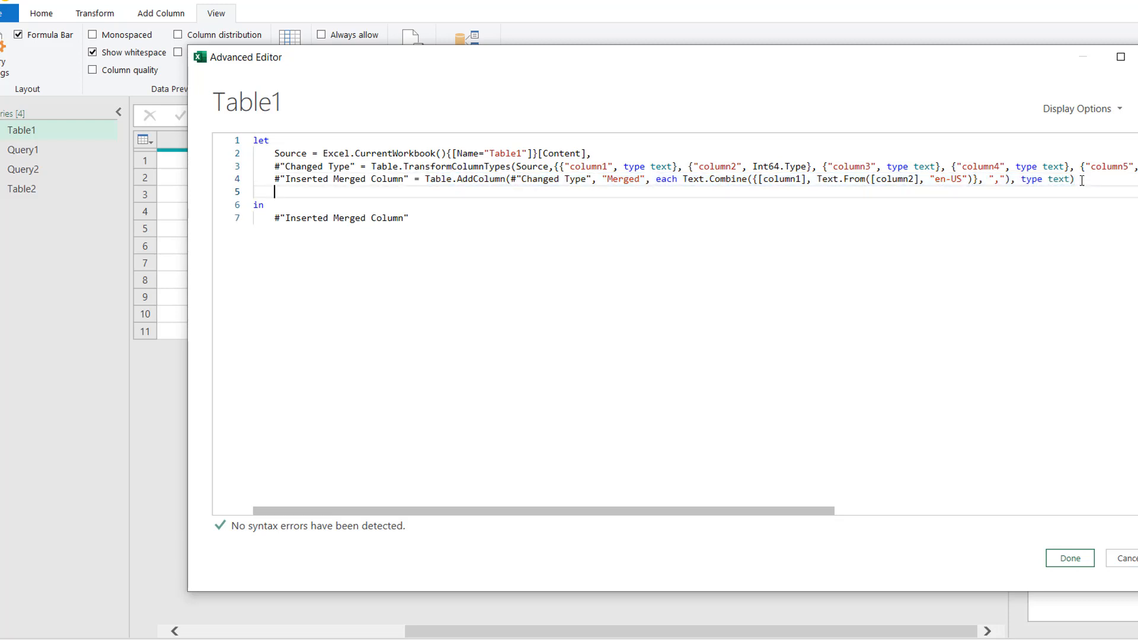
key(ctrl+v)
key(Return)
key(ctrl+v)
key(Return)
key(ctrl+v)
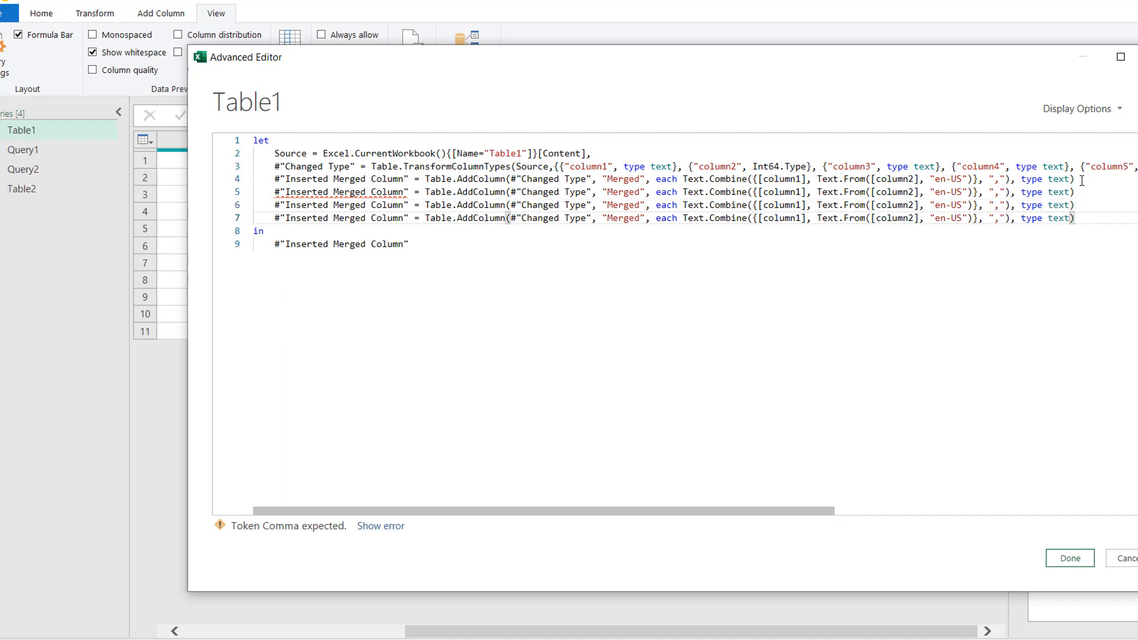
Step: Add a comma at the end of the first three #"Inserted Merged Column" lines, leaving the last one without
click(1076, 179)
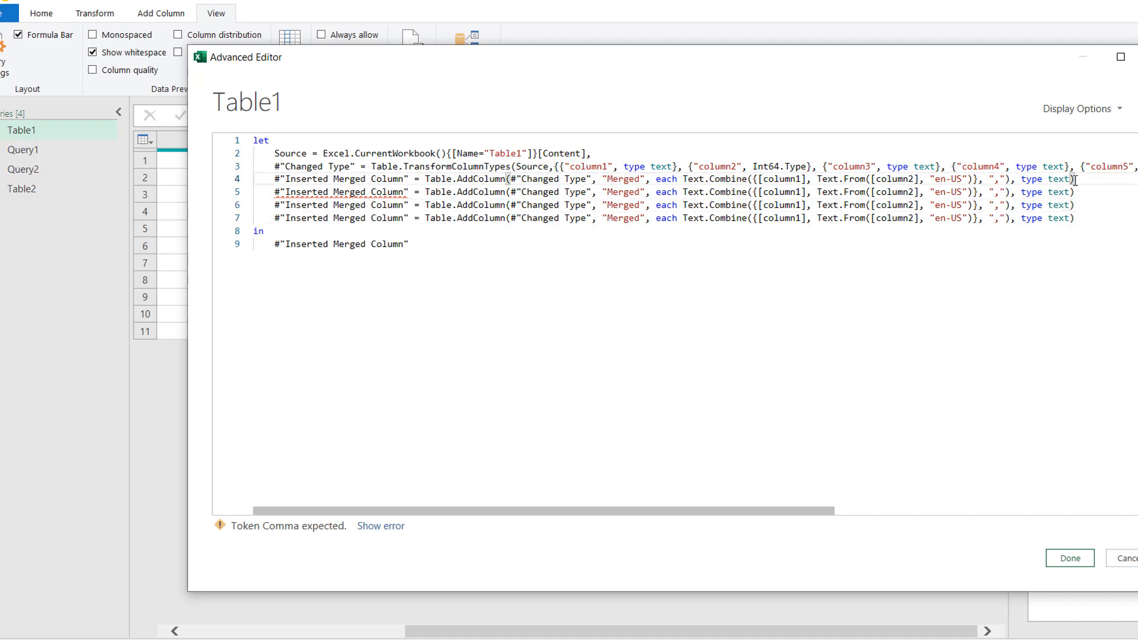
text(,)
key(Down)
text(,)
key(Down)
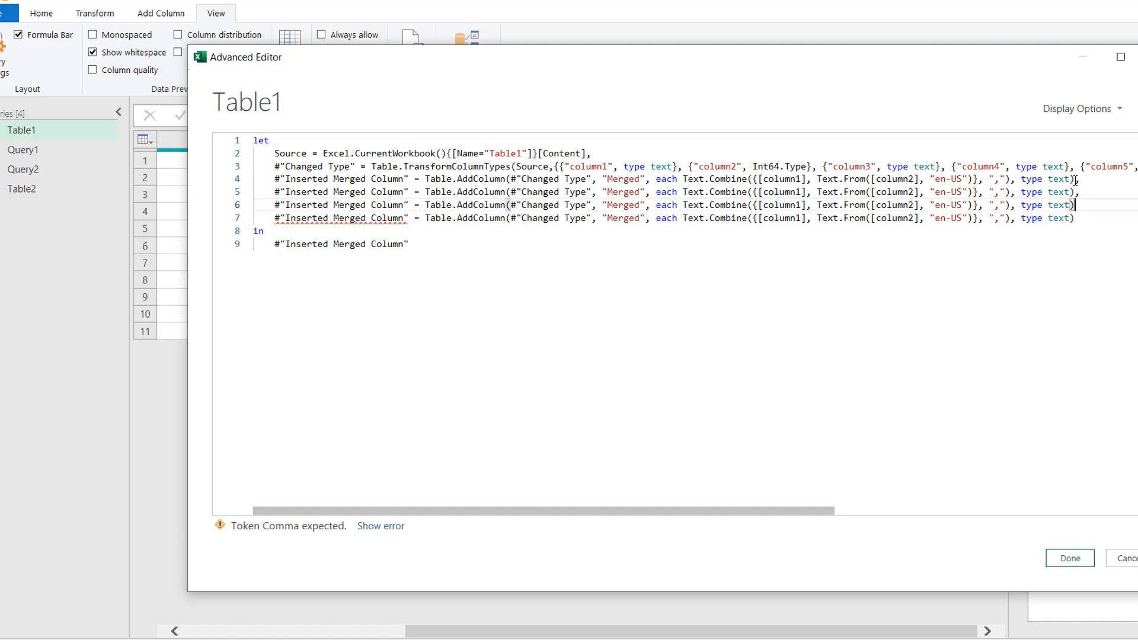
text(,)
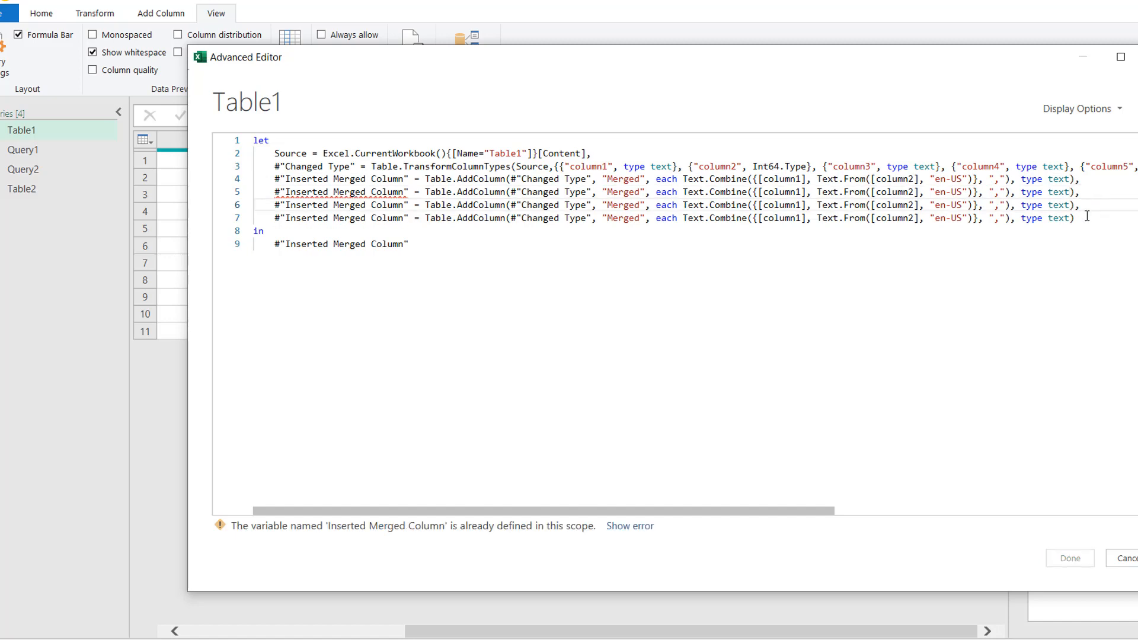
click(1088, 217)
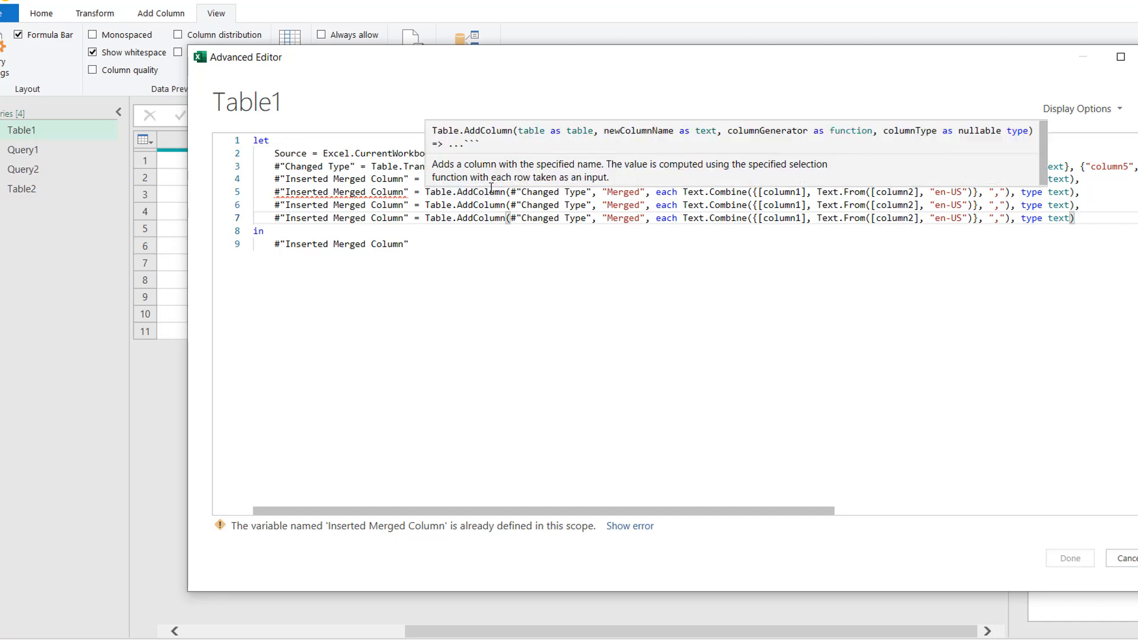
Step: Rename the three copied steps as Inserted Merged Column1, Inserted Merged Column2 and Inserted Merged Column3
mouse_move(404, 194)
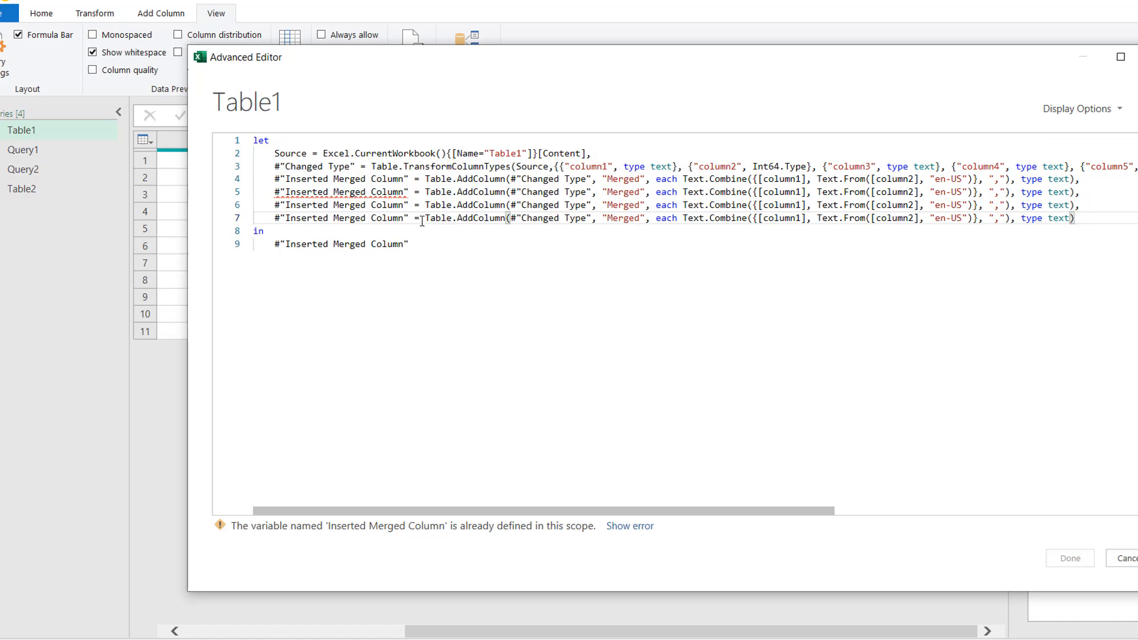
click(404, 180)
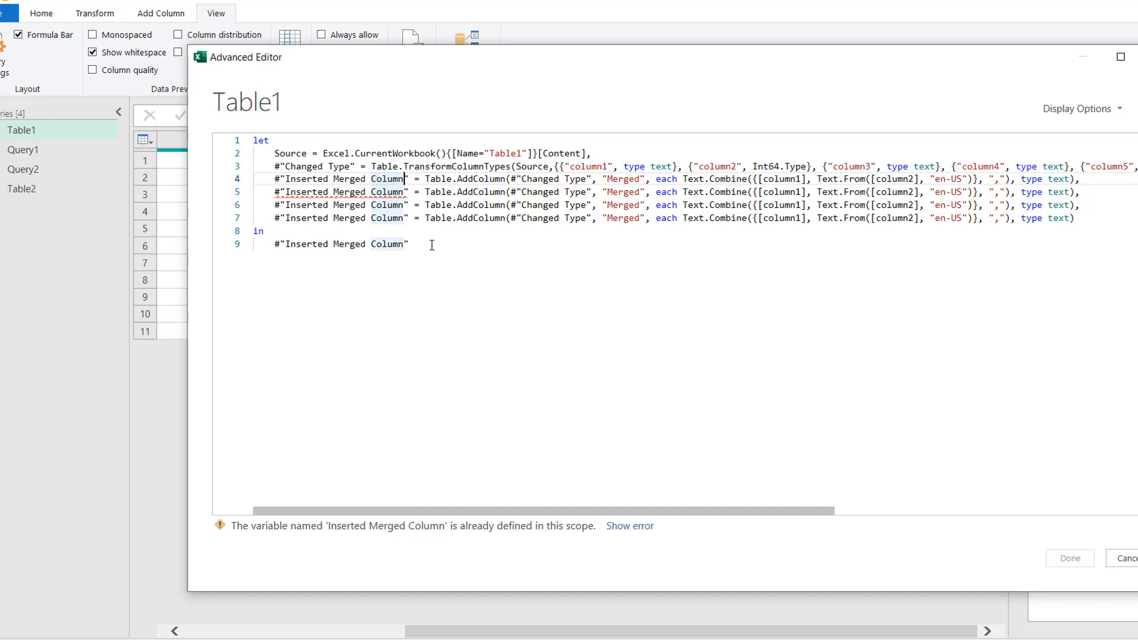
key(Down)
text(1)
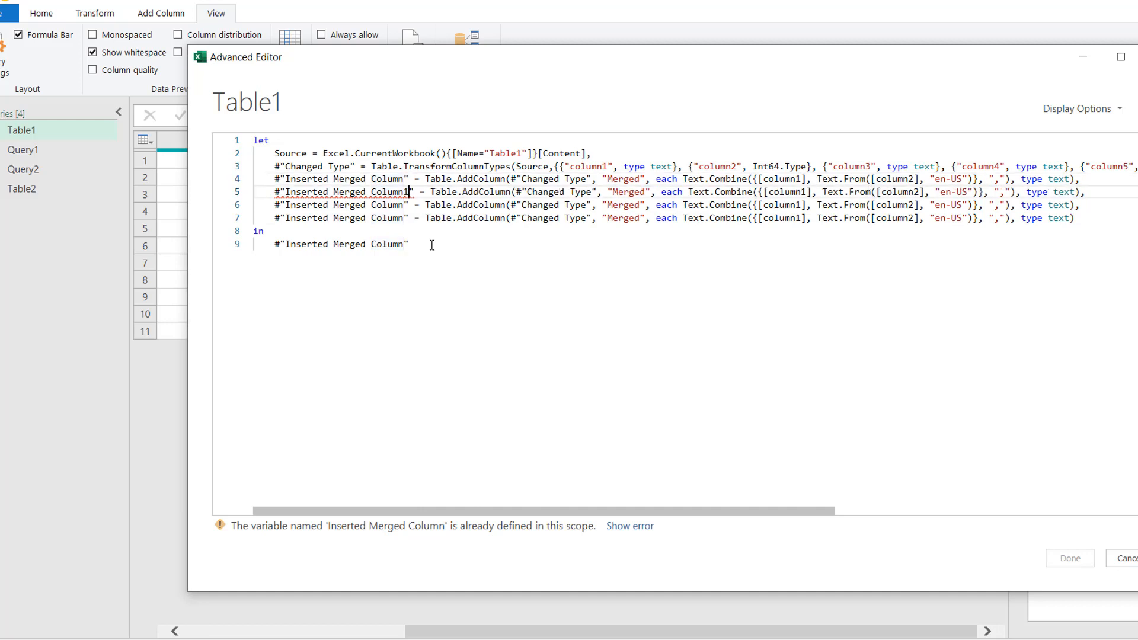
key(Down)
text(2)
key(Down)
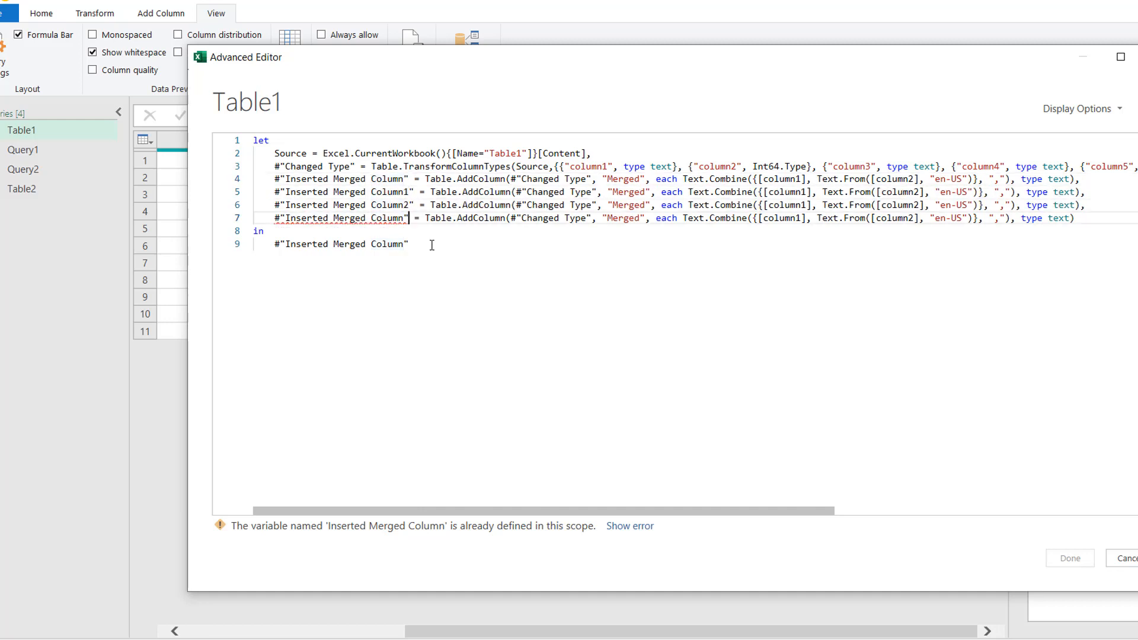
text(3)
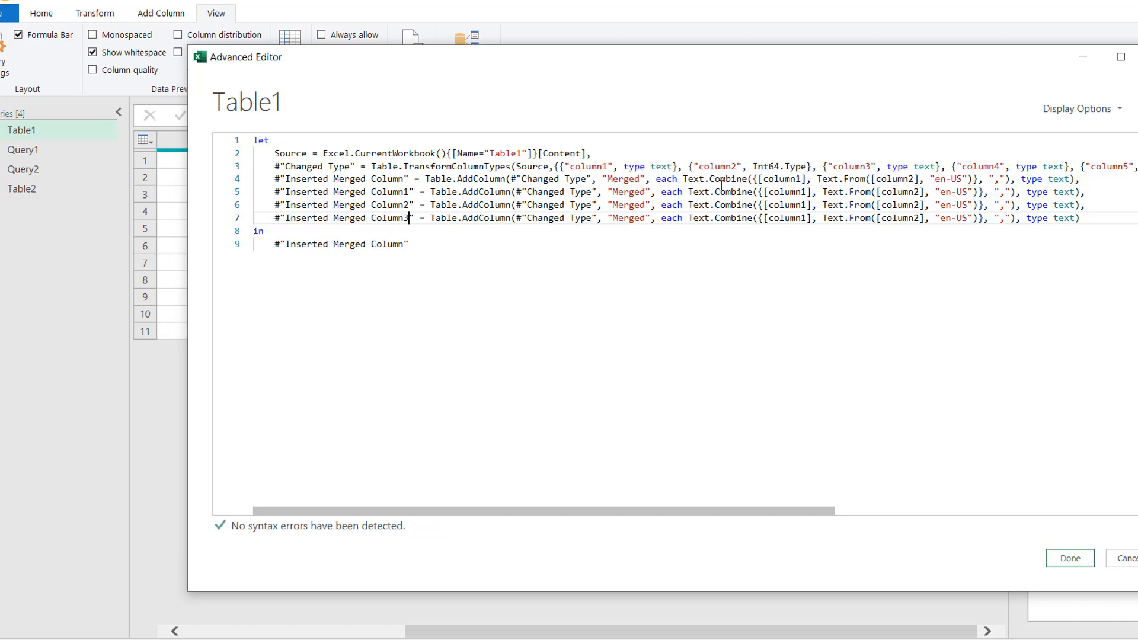
Step: Make the #"Inserted Merged Column1" line combine column3 and column4
click(806, 193)
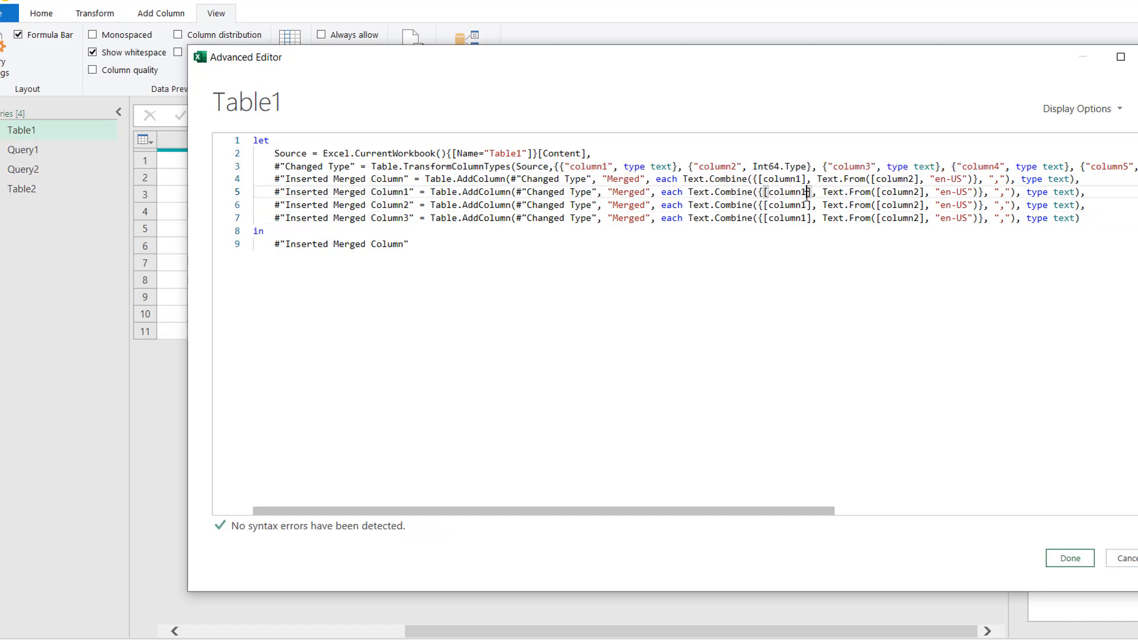
key(BackSpace)
text(3)
click(919, 193)
key(BackSpace)
text(4)
Step: Make the #"Inserted Merged Column2" line combine column5 and column6
click(806, 206)
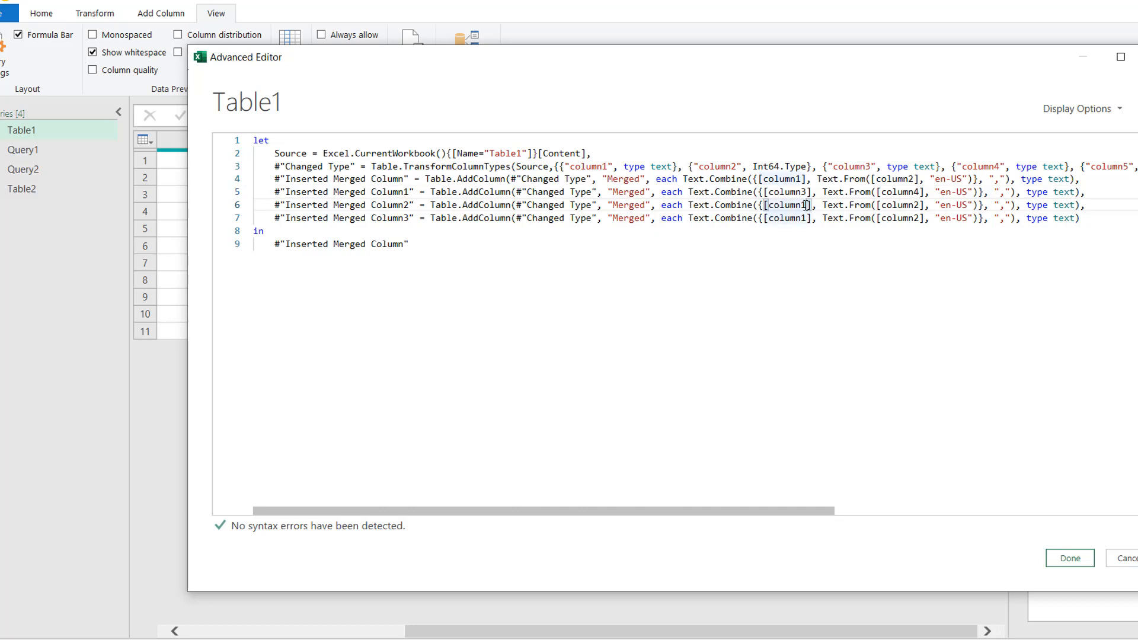
key(BackSpace)
text(5)
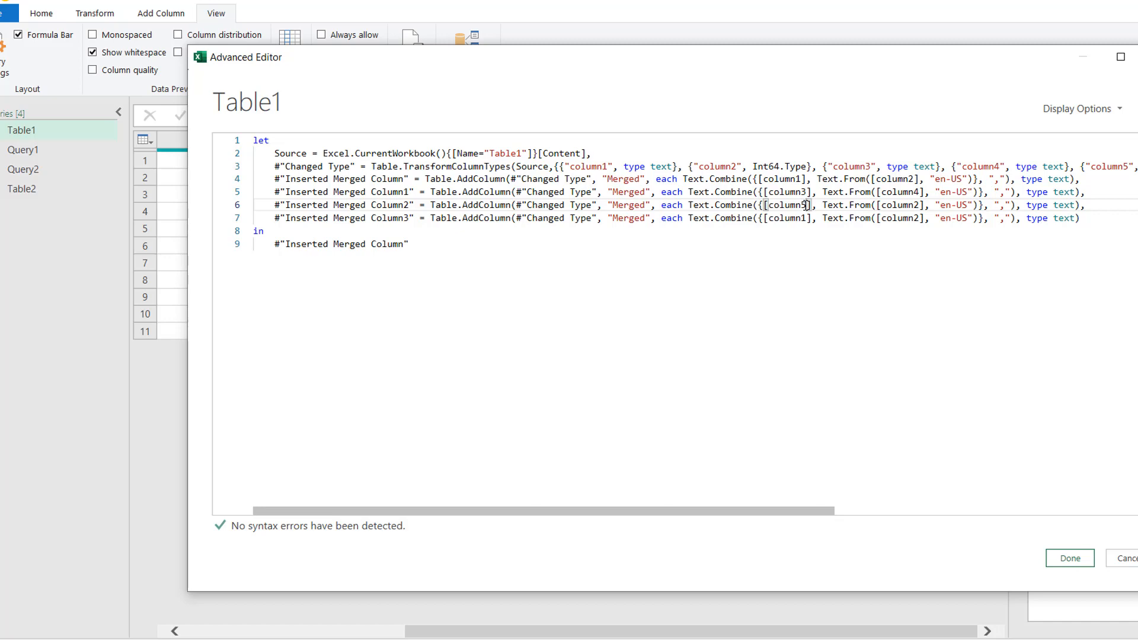
click(920, 206)
key(BackSpace)
text(6)
Step: Make the #"Inserted Merged Column3" line combine column7 and column8
click(808, 218)
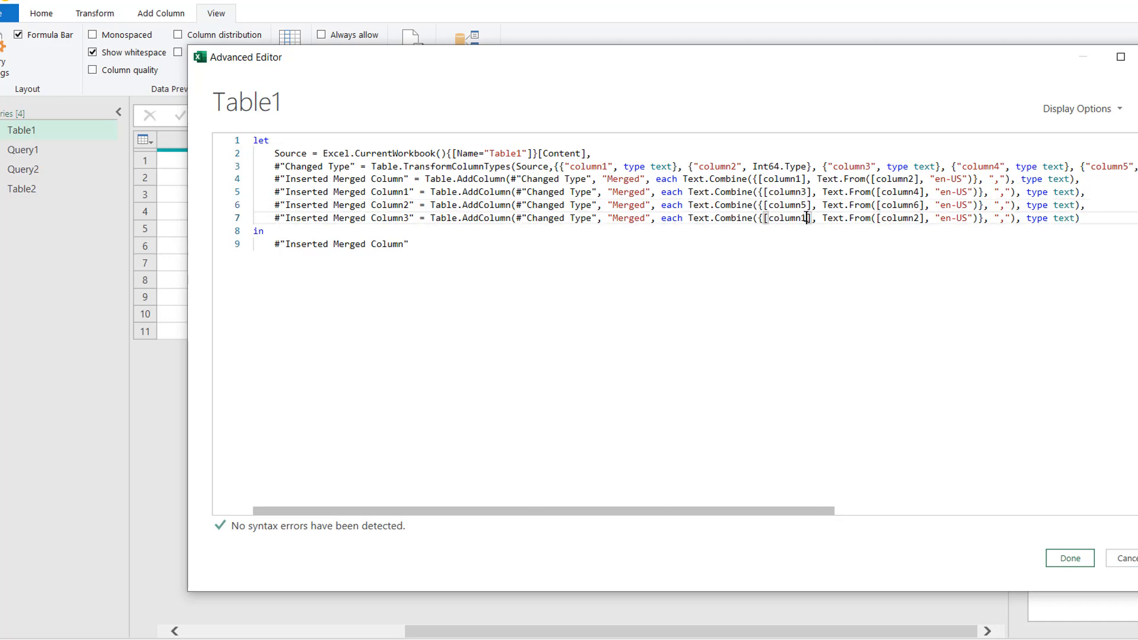
key(BackSpace)
text(7)
click(921, 218)
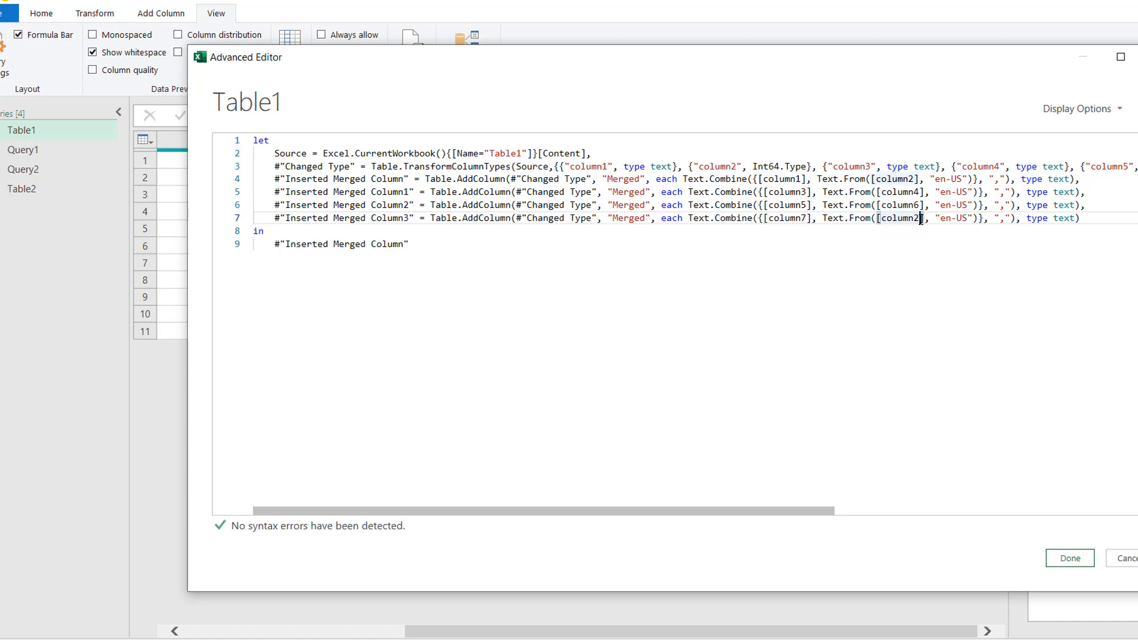
key(BackSpace)
text(8)
Step: Rename the new columns created by the three copied lines as Merged1, Merged2 and Merged3
click(645, 192)
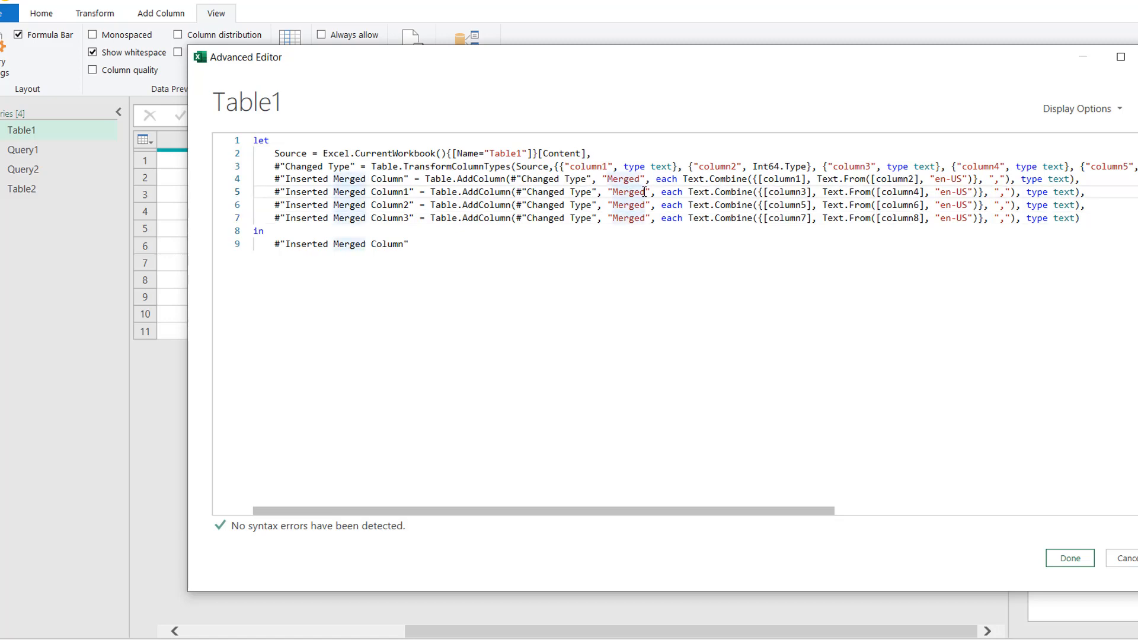
text(1)
key(Down)
key(Left)
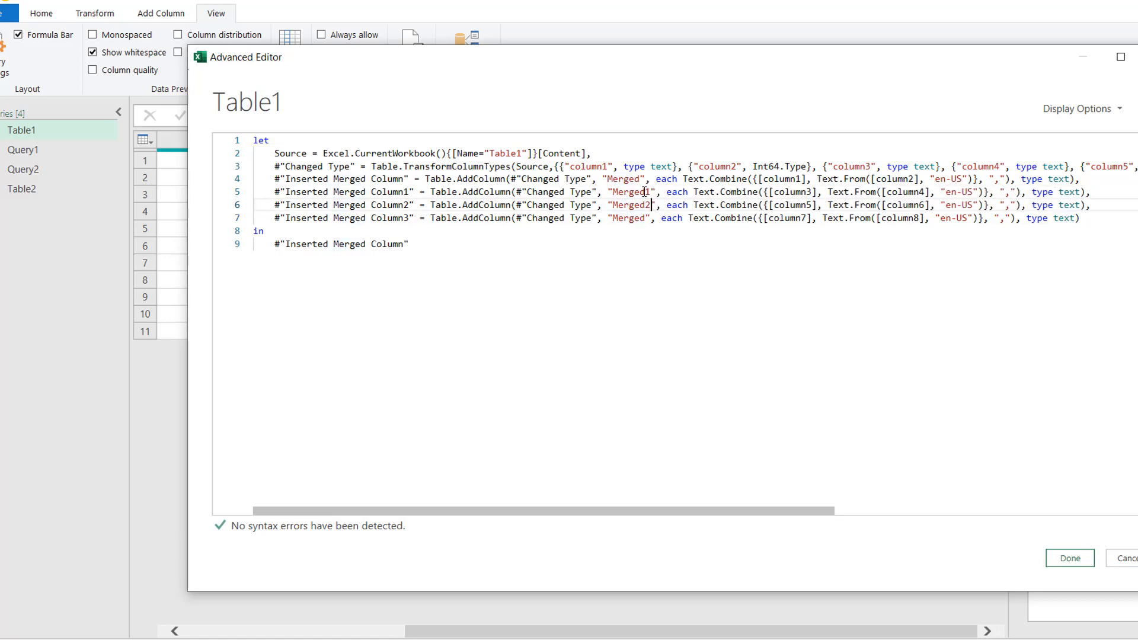
text(2)
key(Down)
key(Left)
text(3)
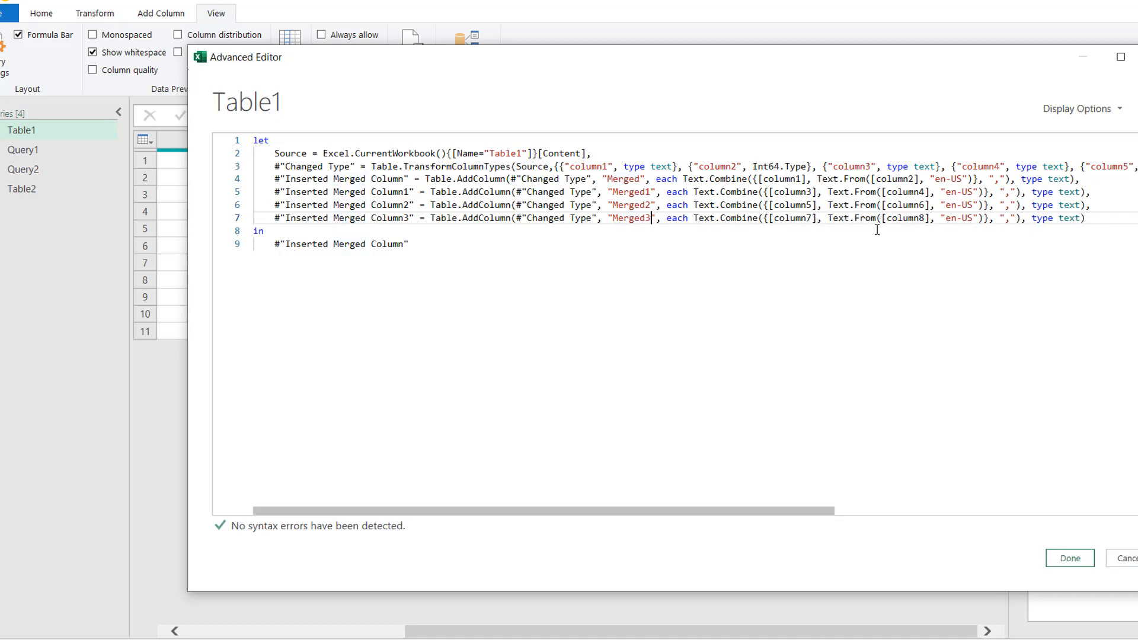
Step: Set the delimiter in the Merged2 line to "-" and make the query's in clause return #"Inserted Merged Column3"
click(1012, 205)
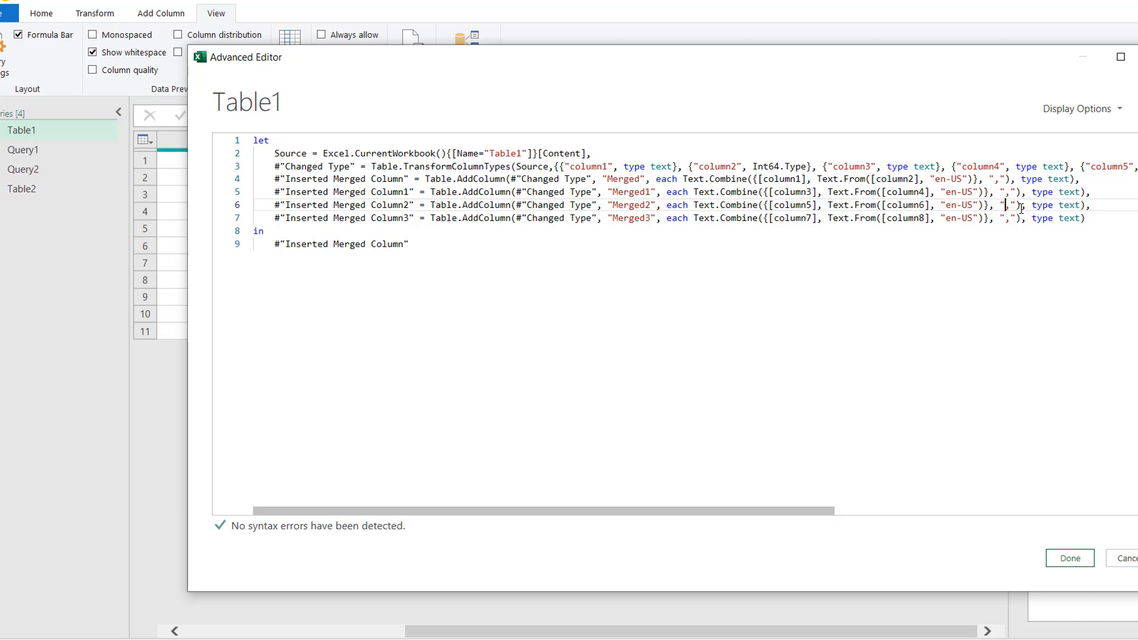
key(BackSpace)
text(-)
key(BackSpace)
text(-)
click(405, 245)
text(3)
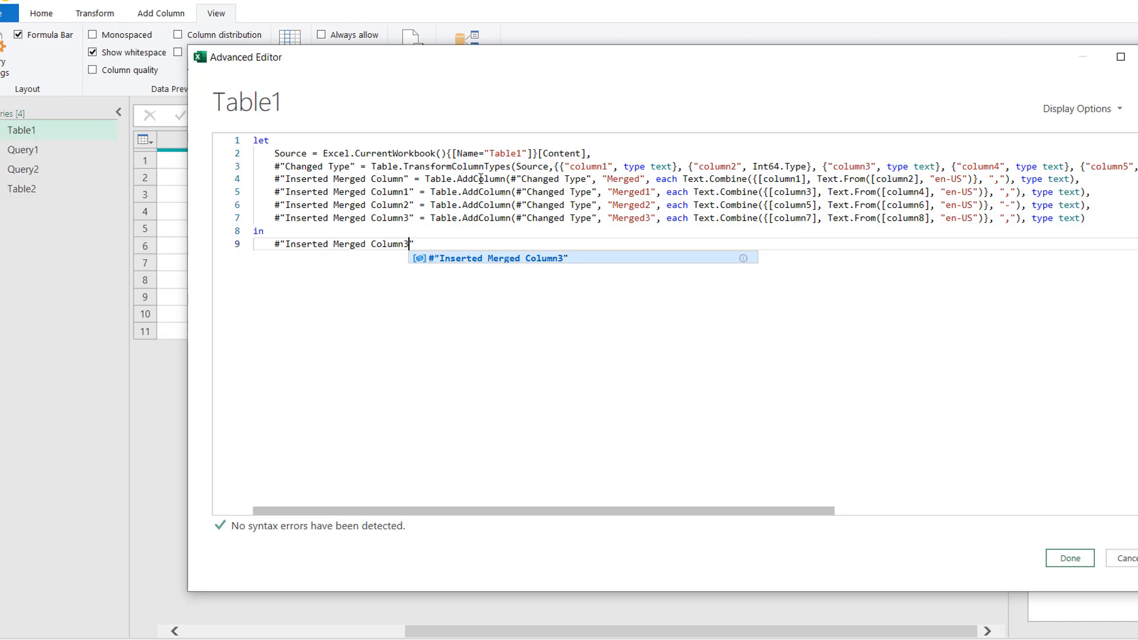
Step: Replace the #"Changed Type" reference in the Inserted Merged Column1 line with a copied #"Inserted Merged Column"
click(278, 180)
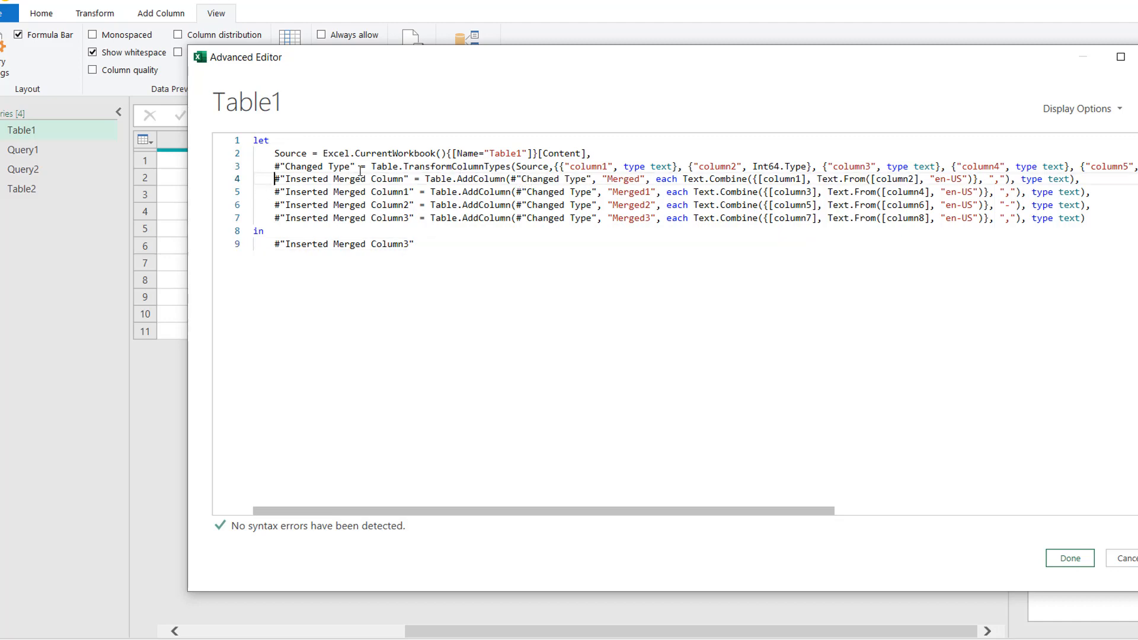
shift+click(412, 179)
key(ctrl+c)
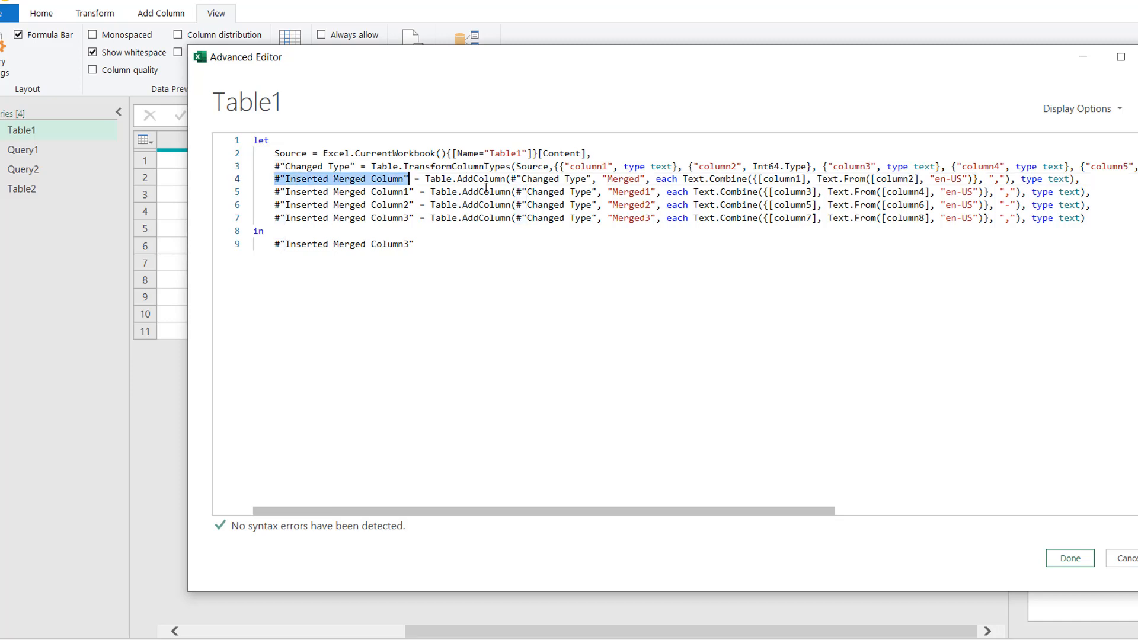
click(517, 192)
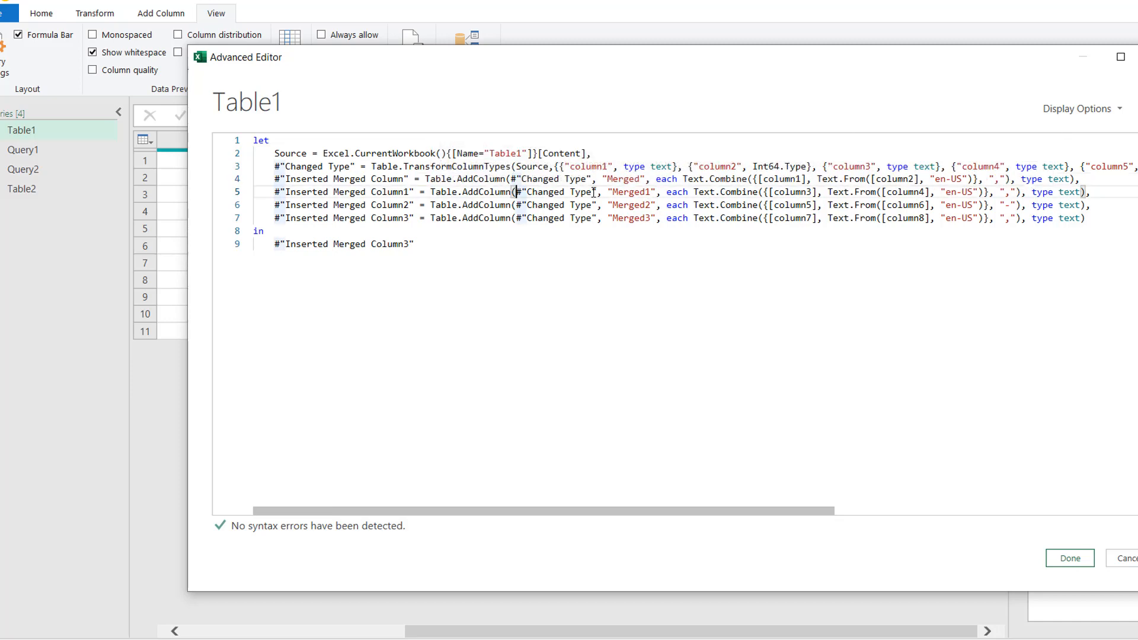
shift+click(596, 192)
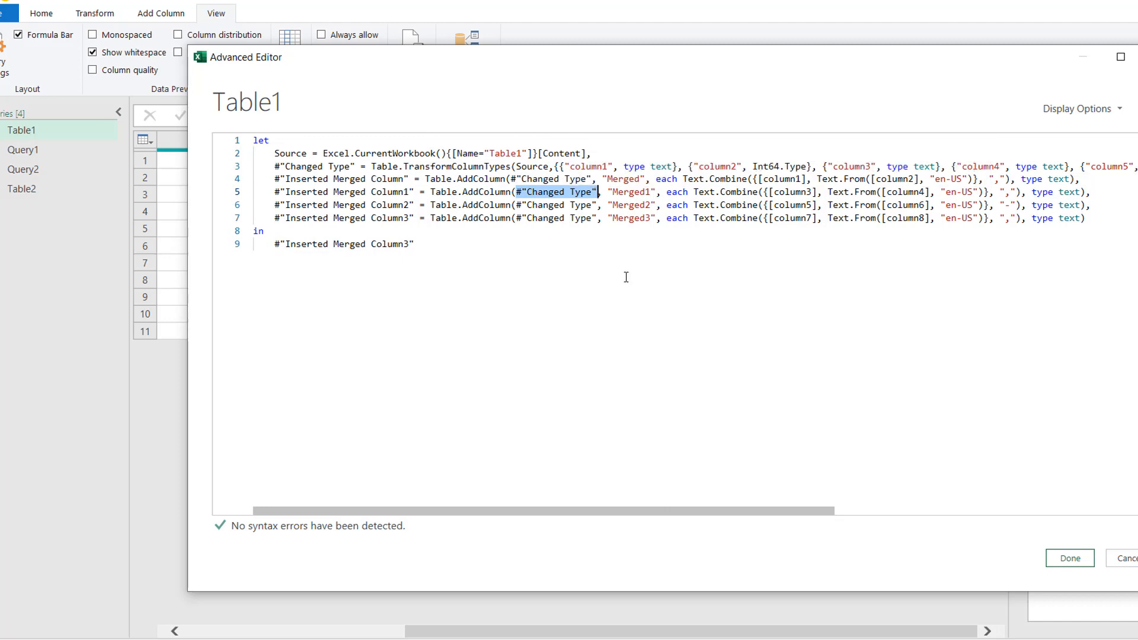
key(ctrl+v)
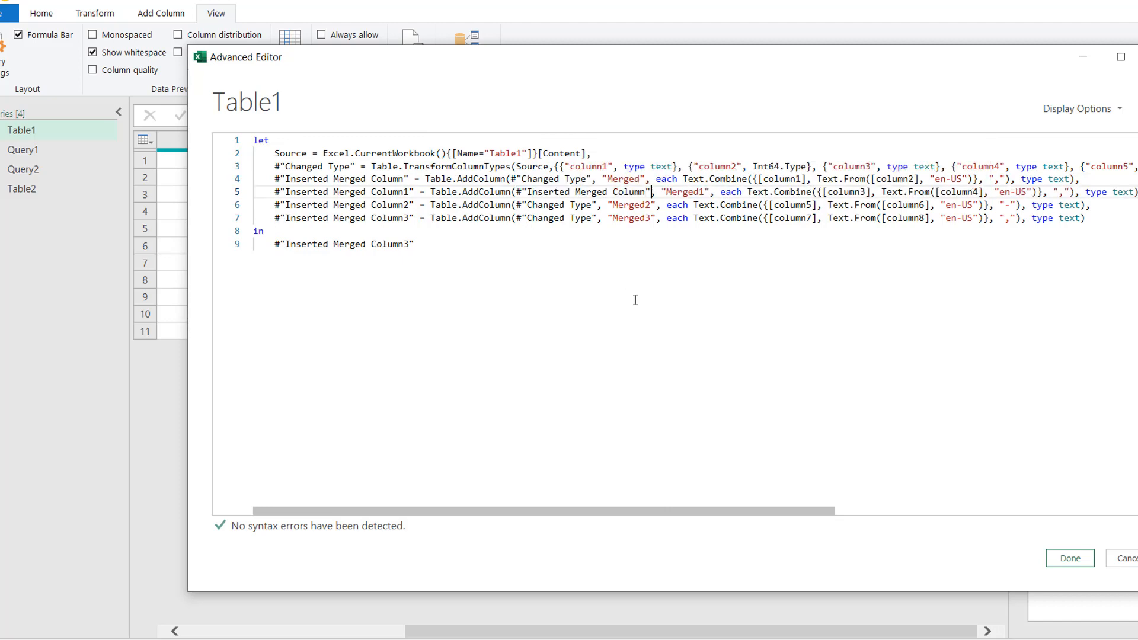
Step: Replace the #"Changed Type" reference in the Inserted Merged Column2 line with #"Inserted Merged Column1"
click(517, 205)
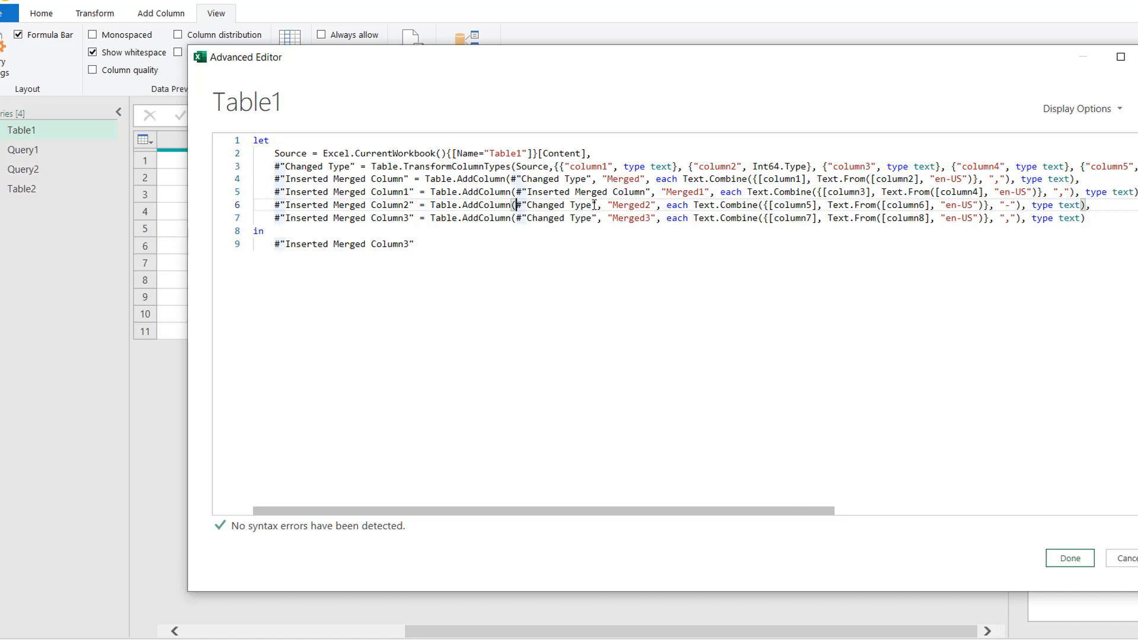
drag(516, 206, 595, 205)
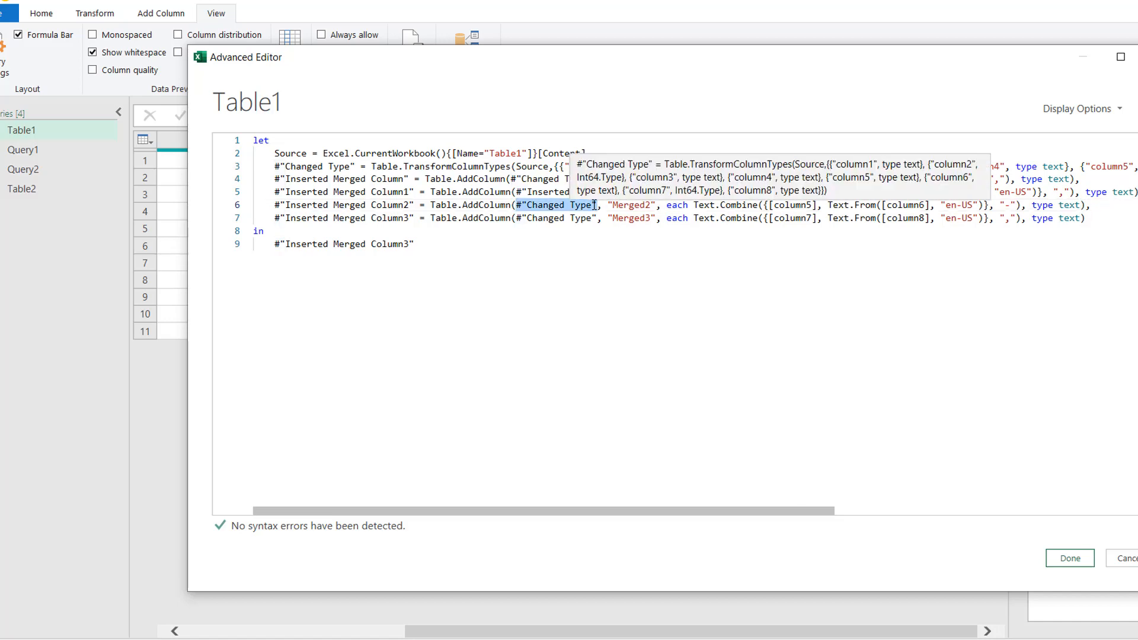
key(ctrl+v)
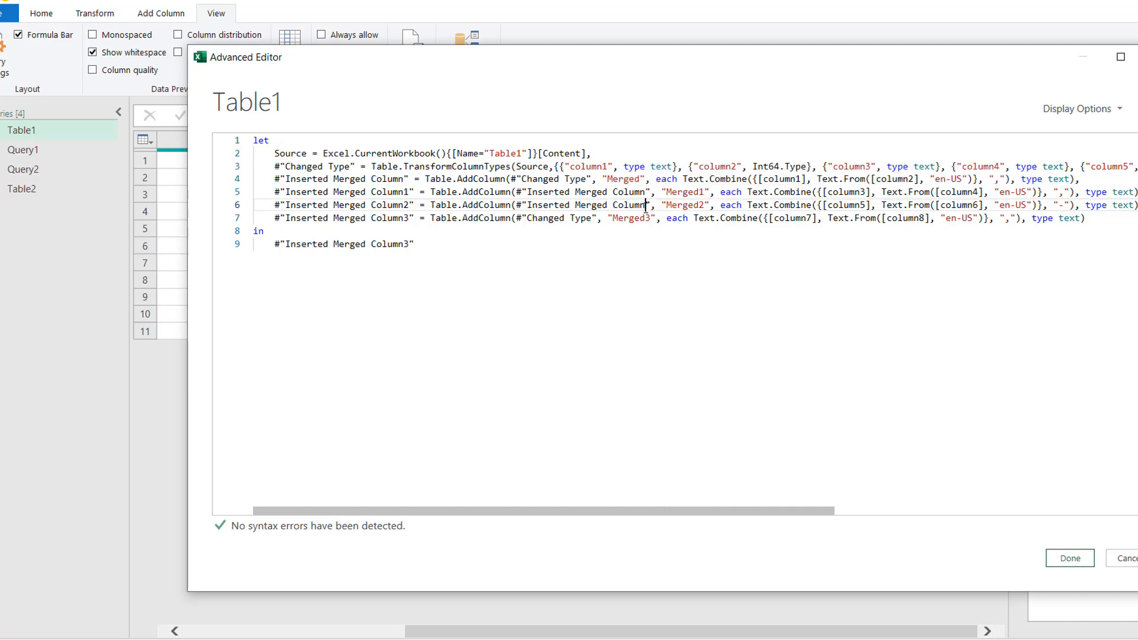
text(1)
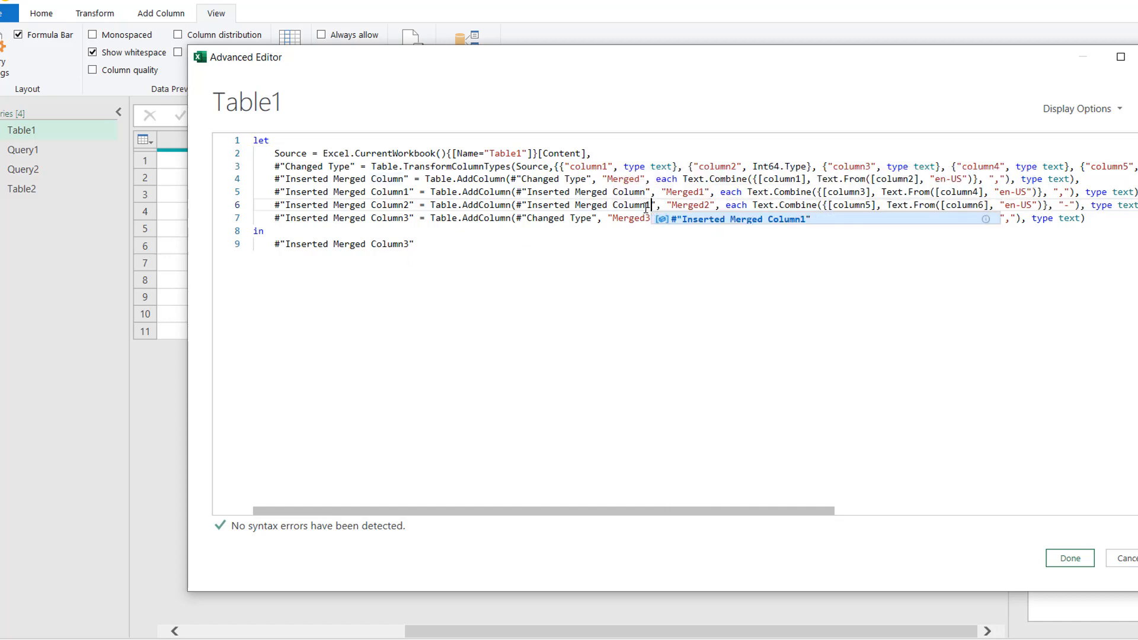
Step: Replace the #"Changed Type" reference in the Inserted Merged Column3 line with #"Inserted Merged Column2"
click(522, 218)
click(515, 218)
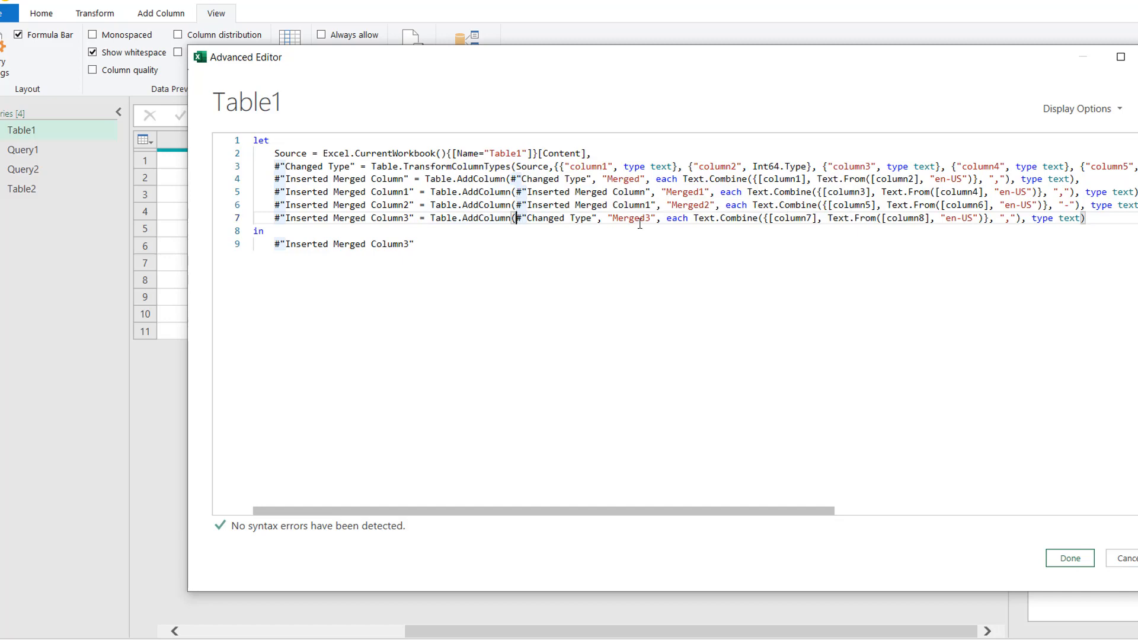
shift+click(597, 221)
key(ctrl+v)
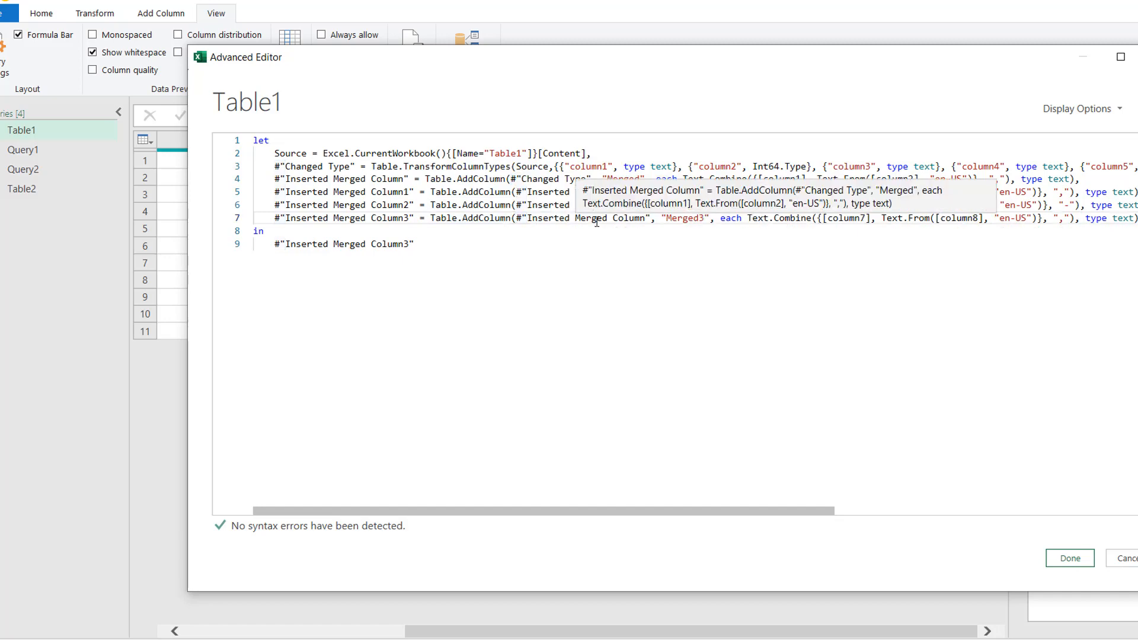
click(647, 218)
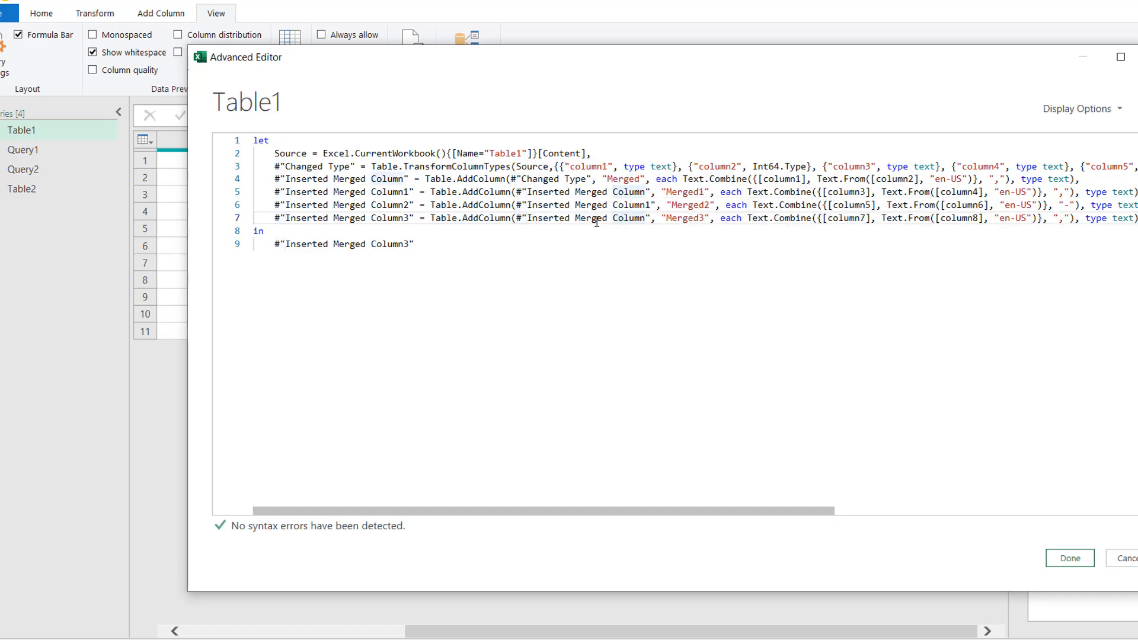
text(2)
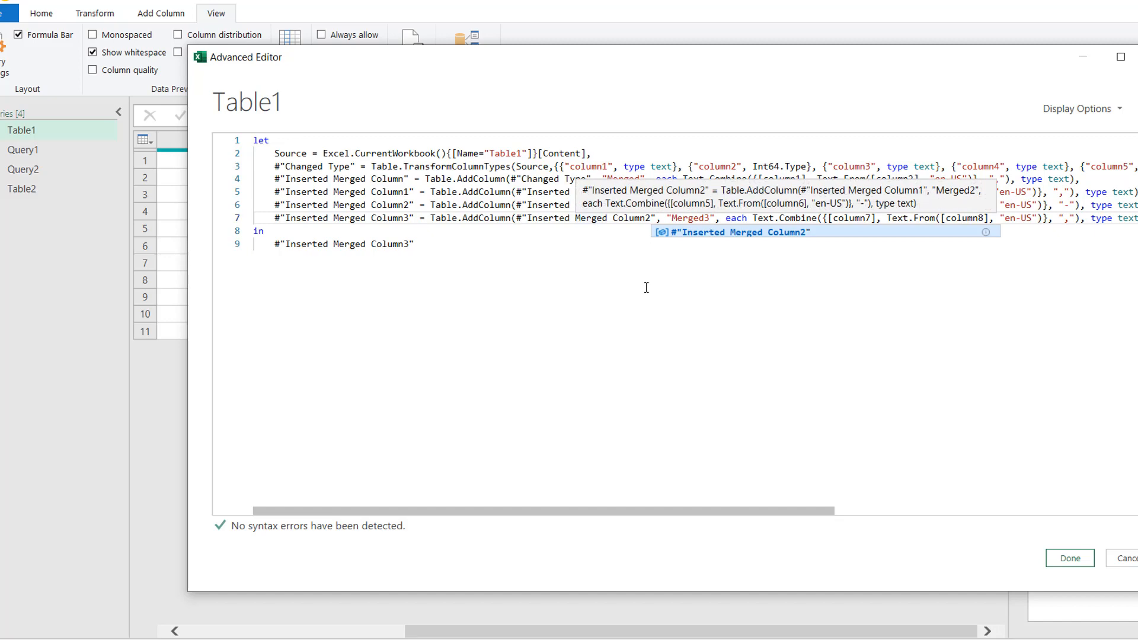
click(580, 270)
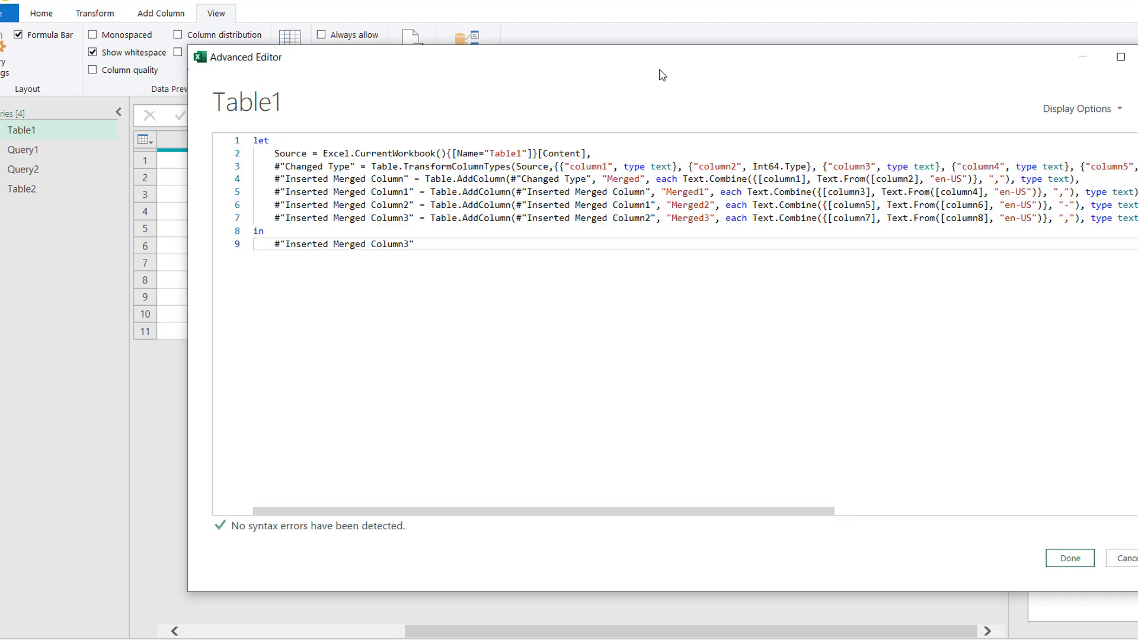
Step: Apply the edited M code and check the merged columns against their source columns, including the details of Merged3's first cell
drag(682, 60, 628, 123)
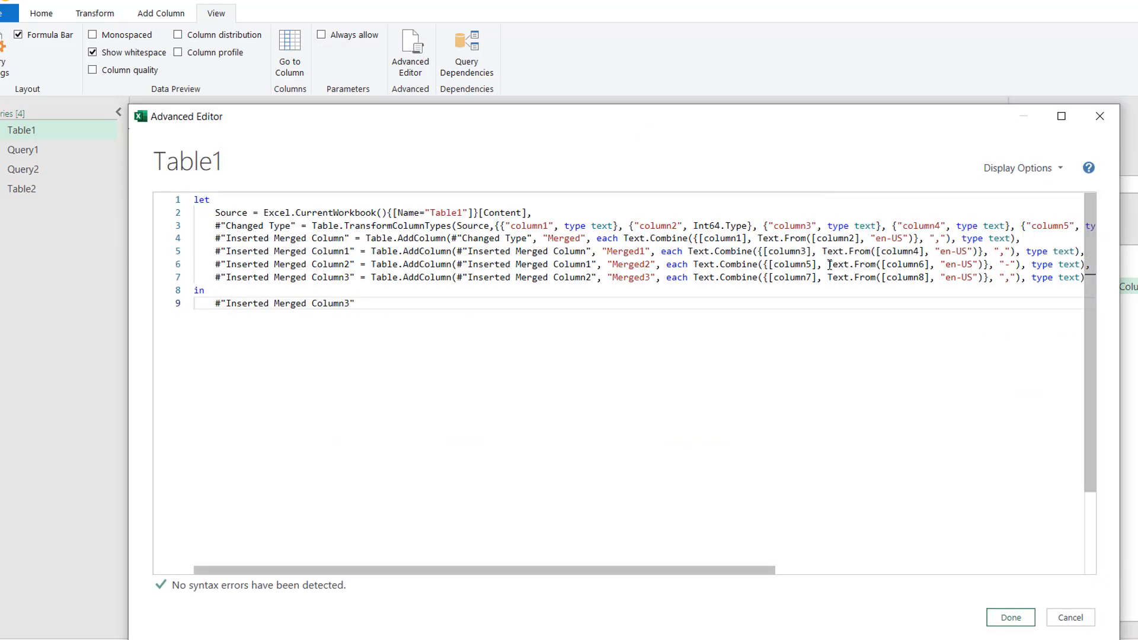
click(1008, 621)
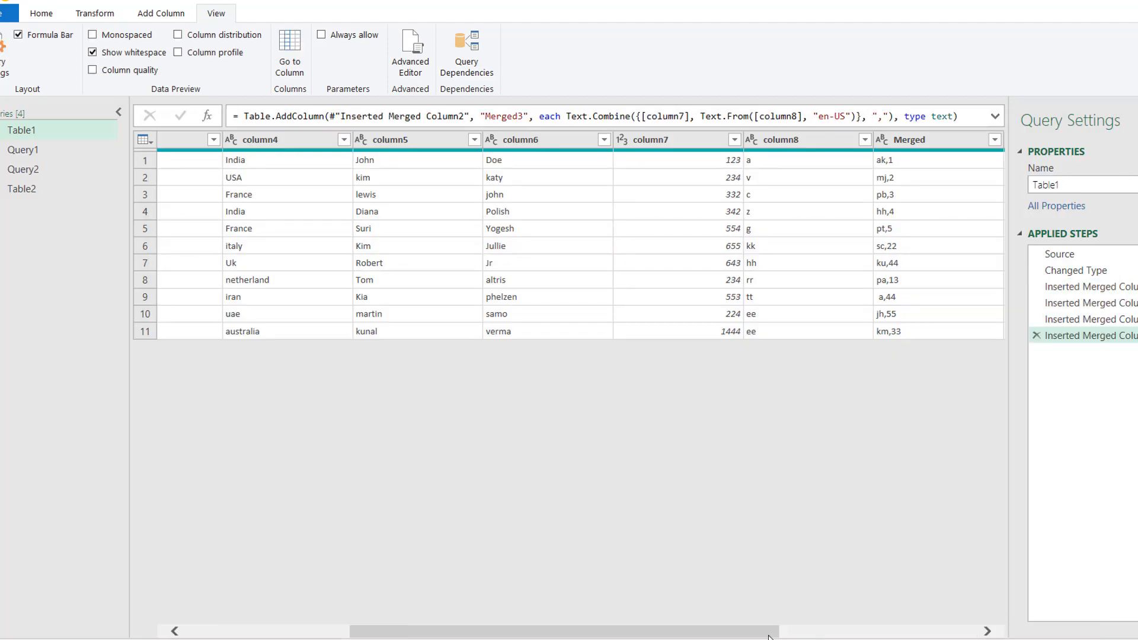
drag(777, 632, 978, 634)
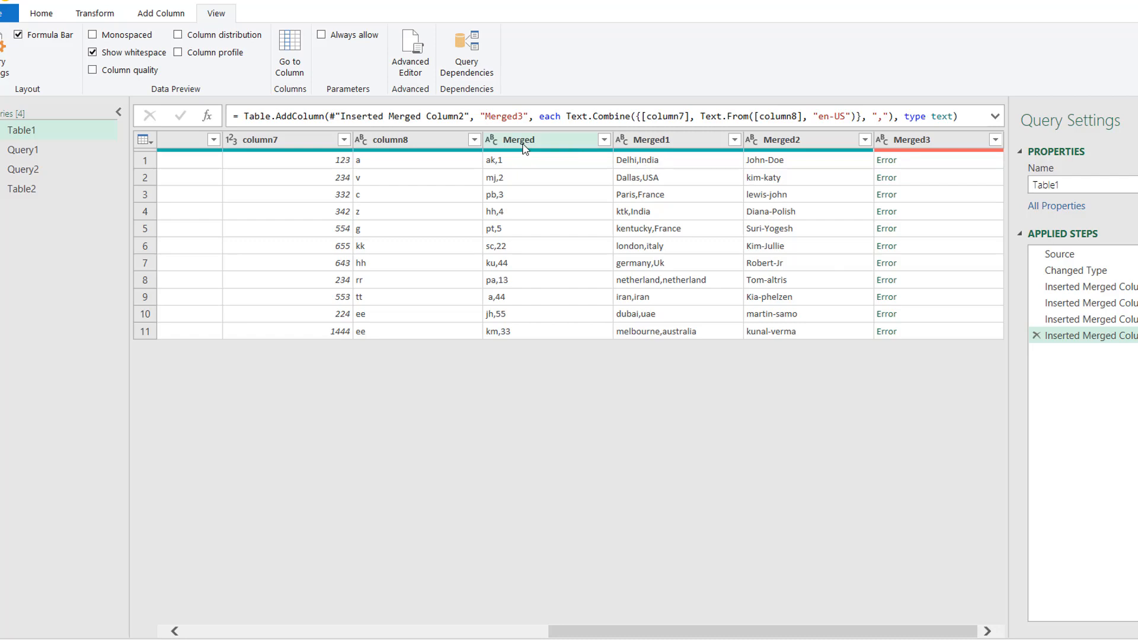
drag(690, 634, 326, 634)
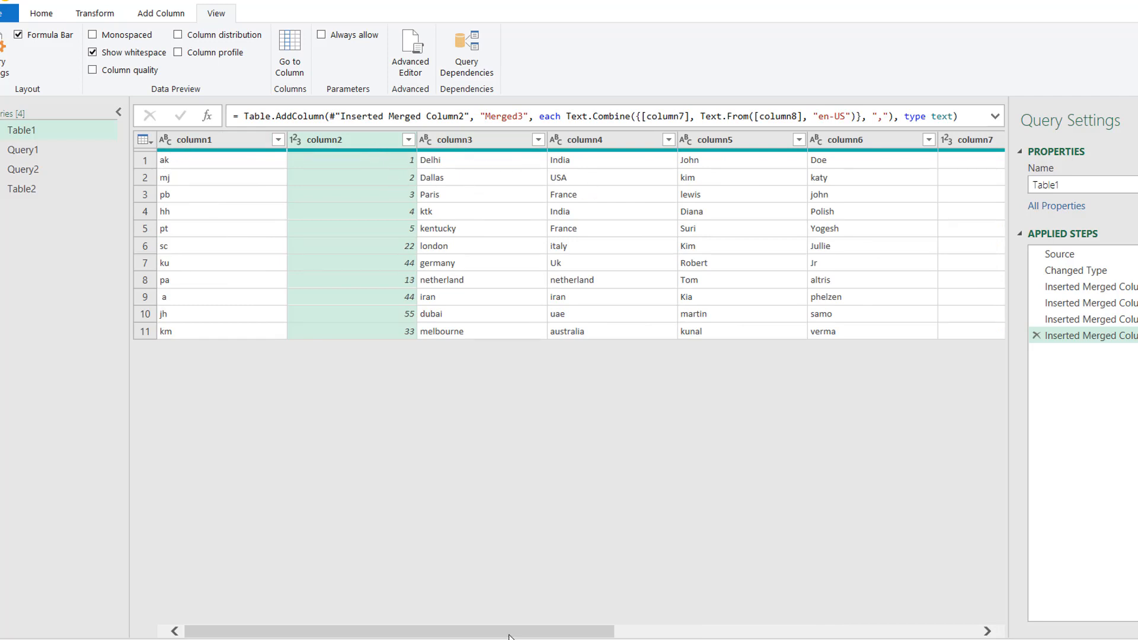
drag(513, 633, 927, 634)
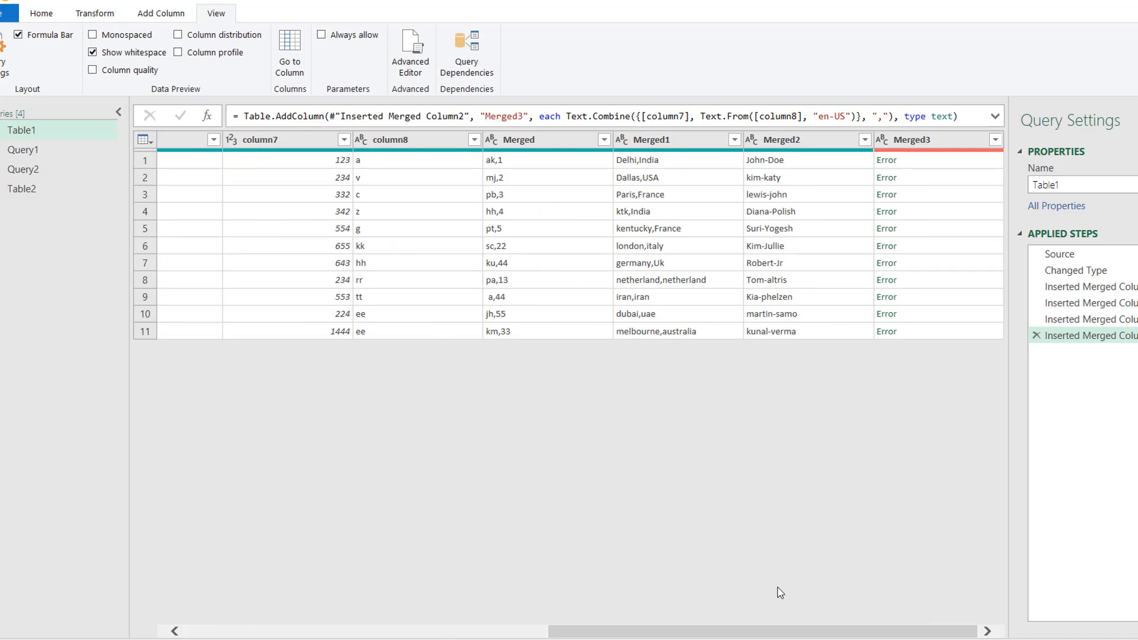
drag(785, 633, 622, 636)
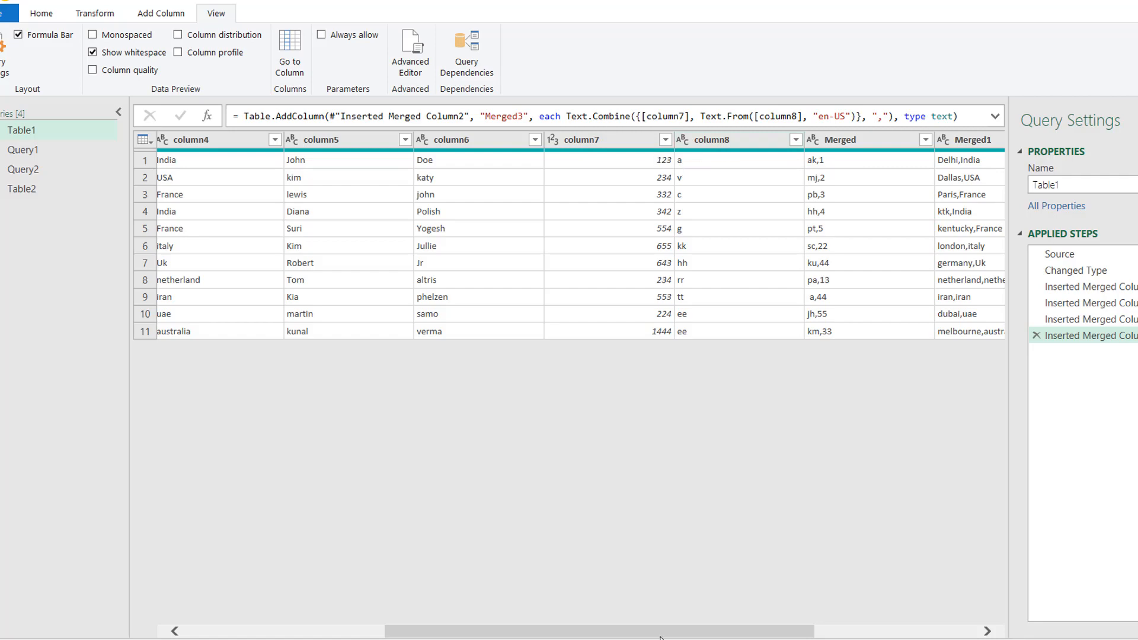
drag(680, 636, 913, 633)
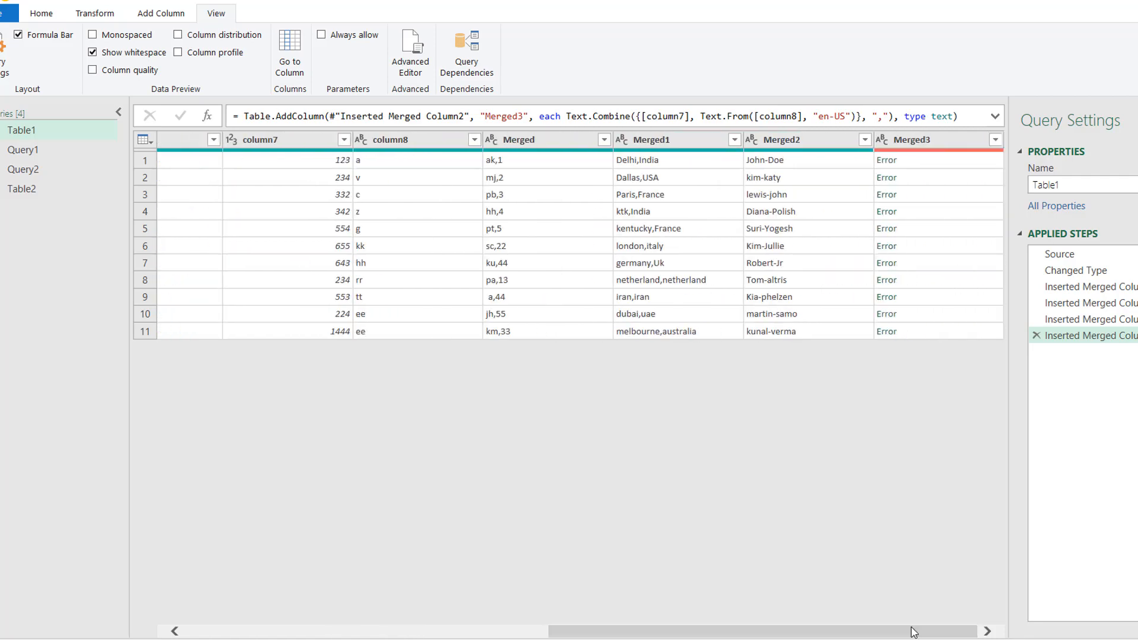
click(946, 170)
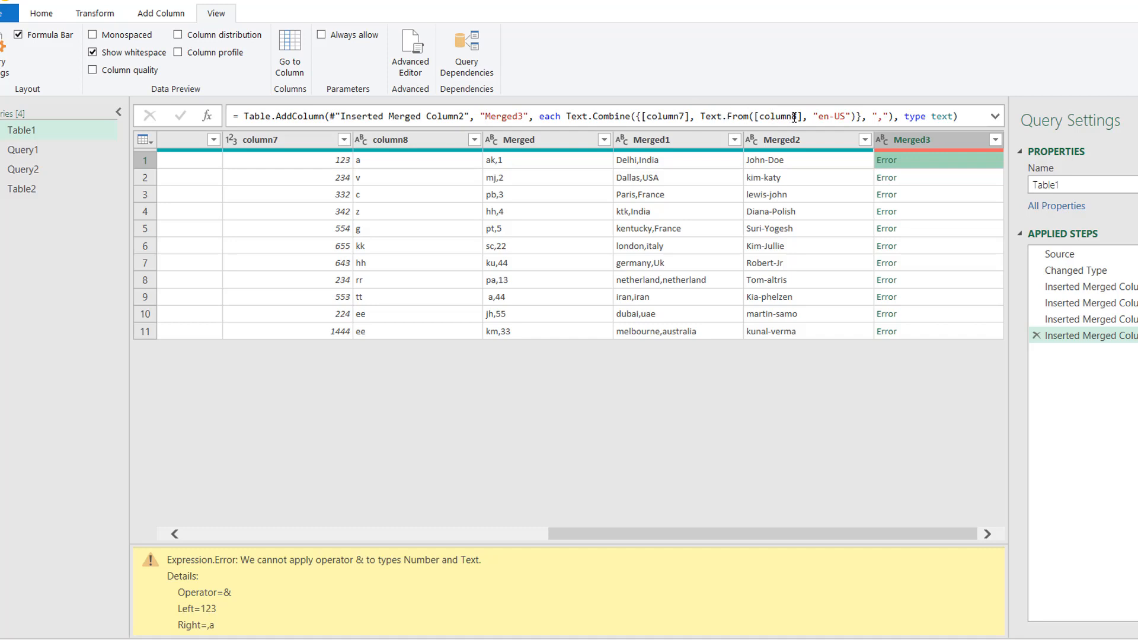
Step: Wrap [column7] in the Merged3 formula with Text.From using the "en-US" culture and apply the formula
click(641, 117)
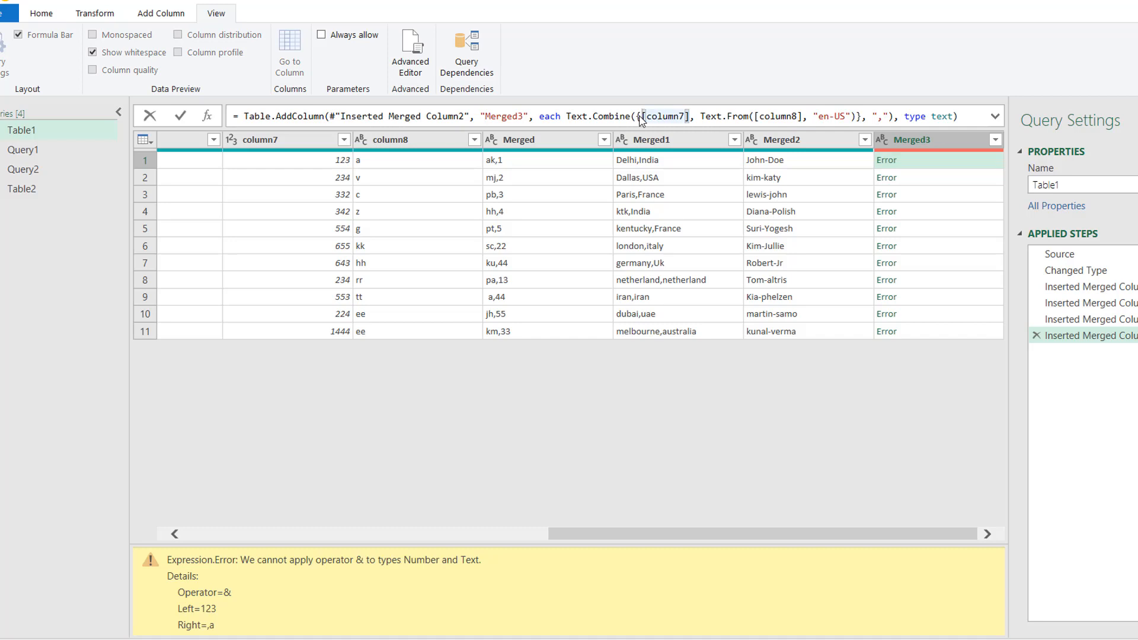
text(Text)
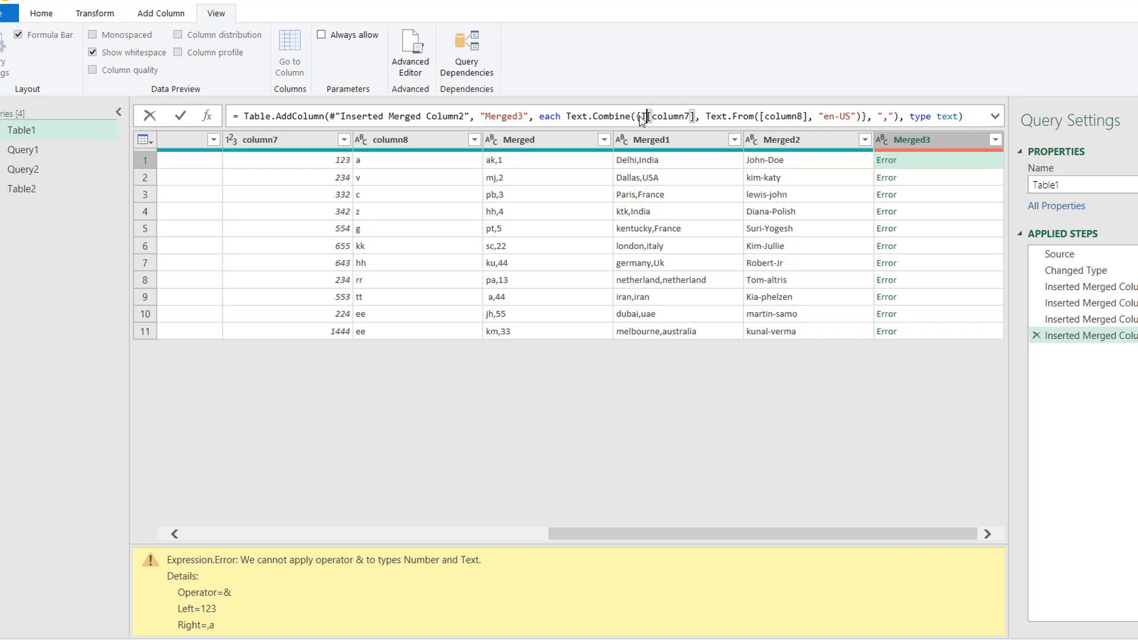
text(.From)
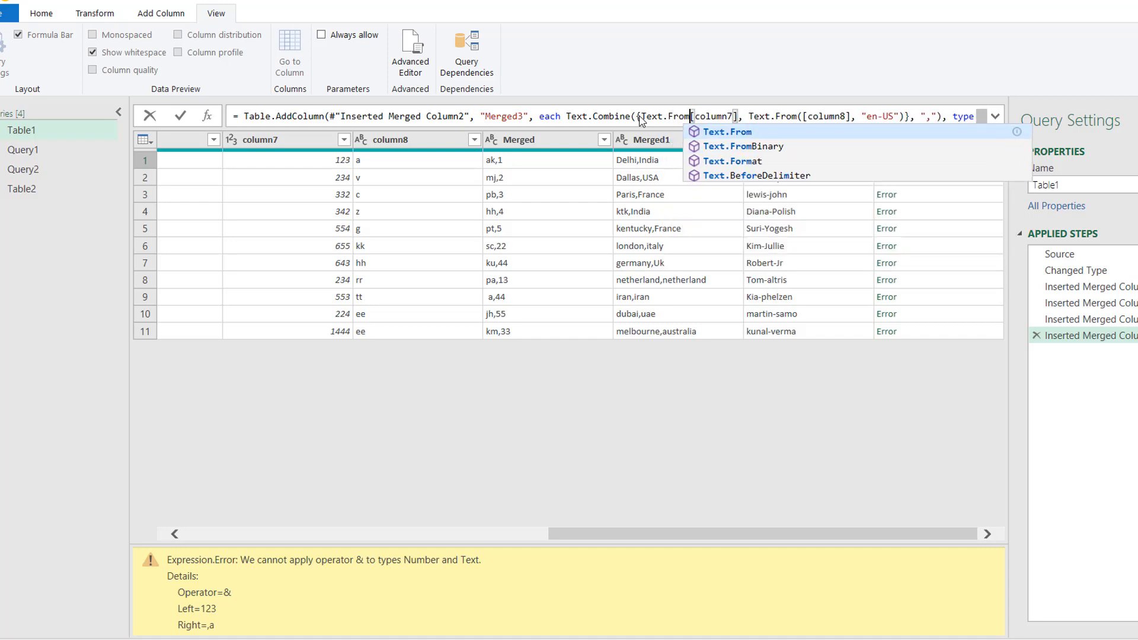
click(738, 117)
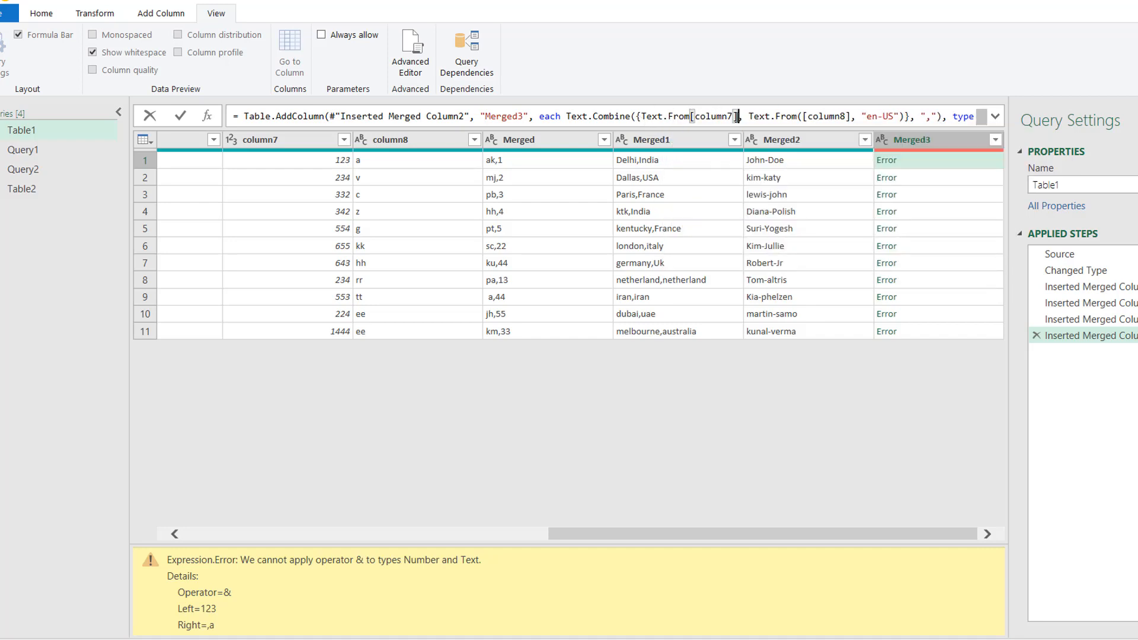
click(691, 117)
text(()
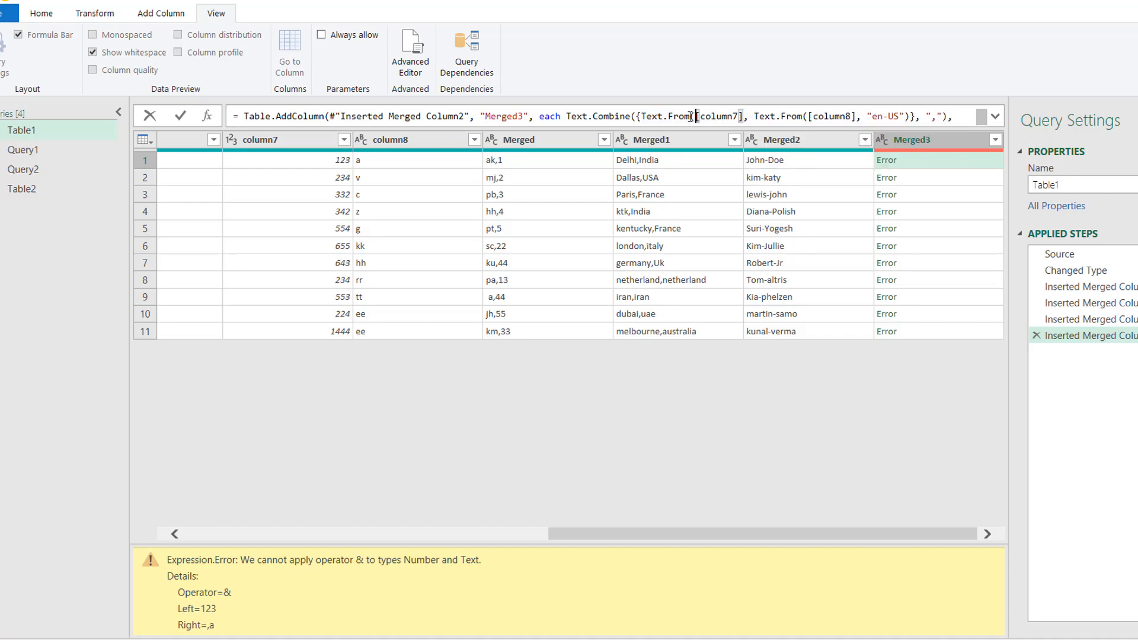
click(741, 116)
text()"en)
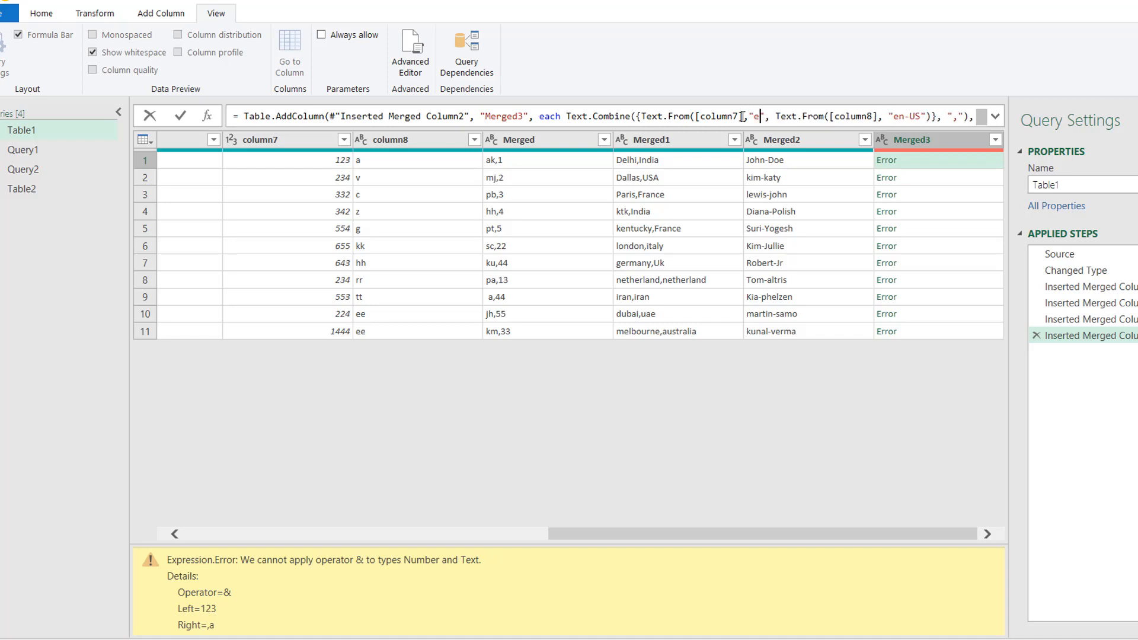
text(-)
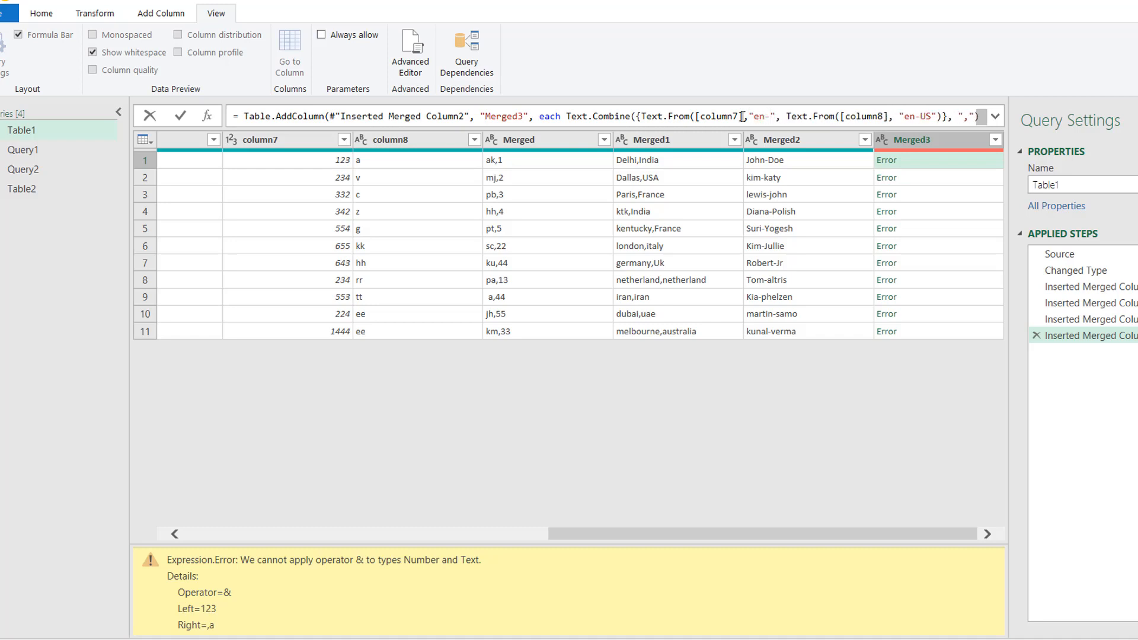
text(US")
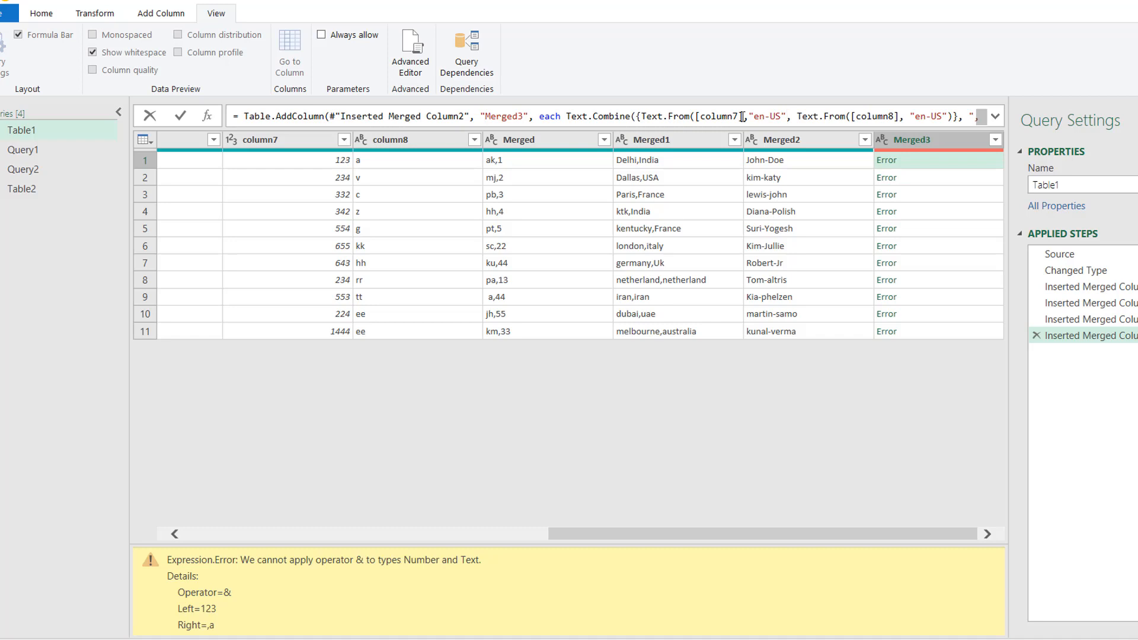
text())
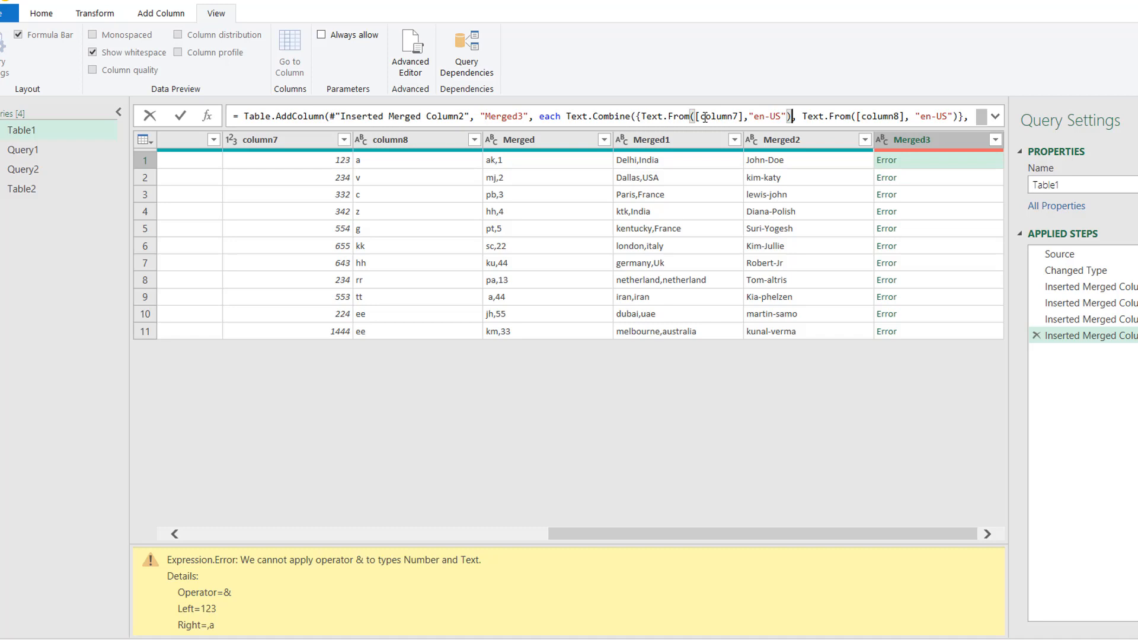
key(Return)
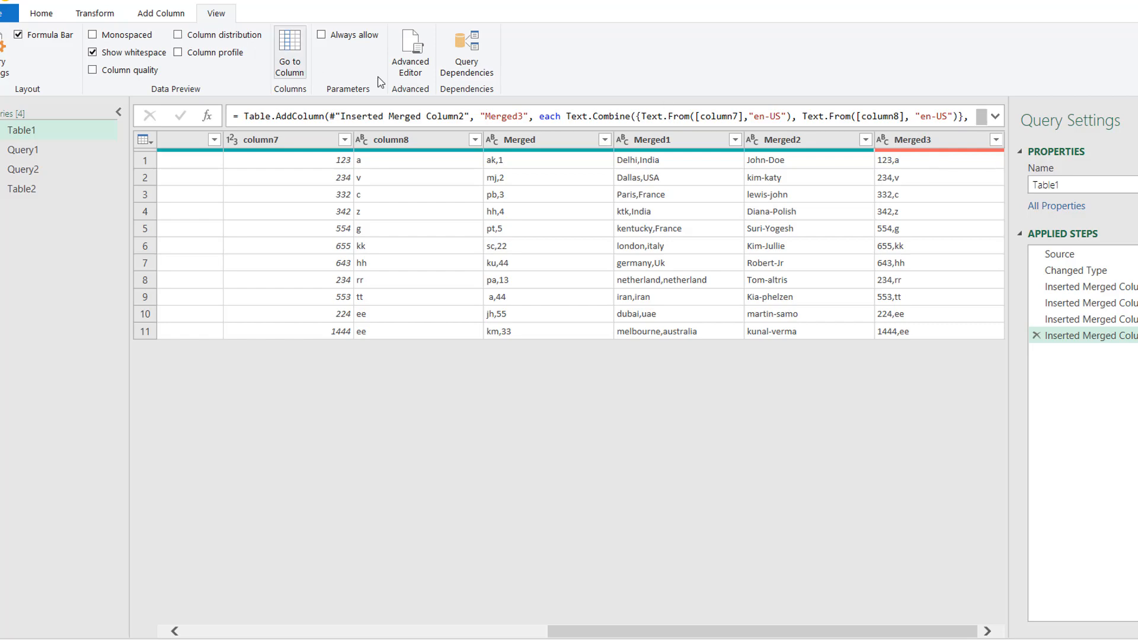
Step: Review Table1's full M code in the Advanced Editor, including the updated Inserted Merged Column3 line, and close it
click(413, 72)
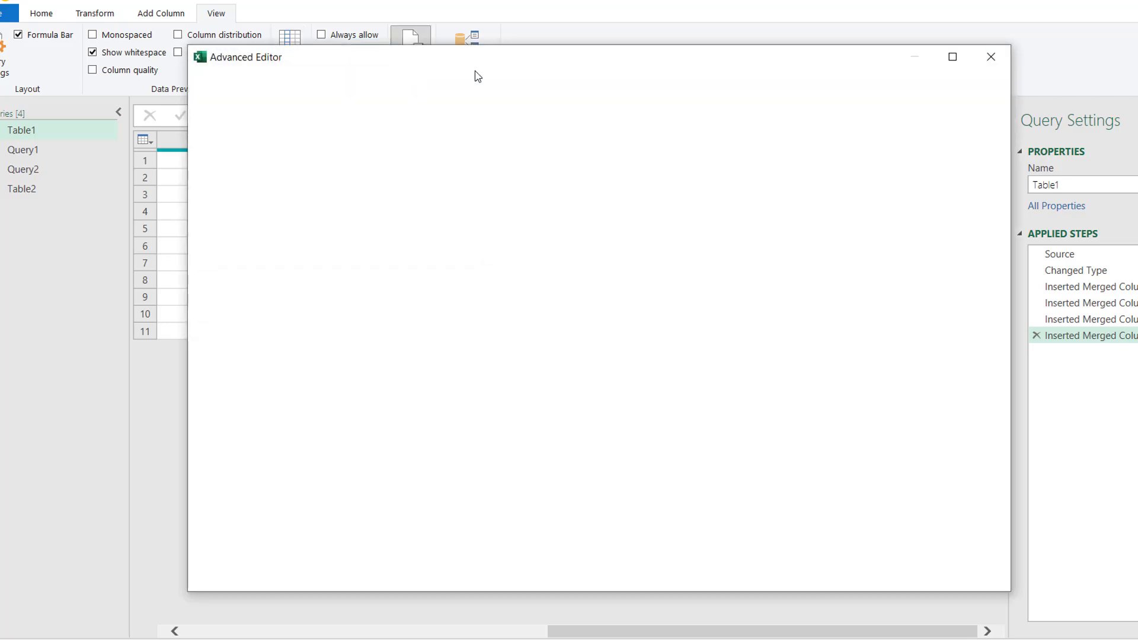
drag(648, 61, 624, 35)
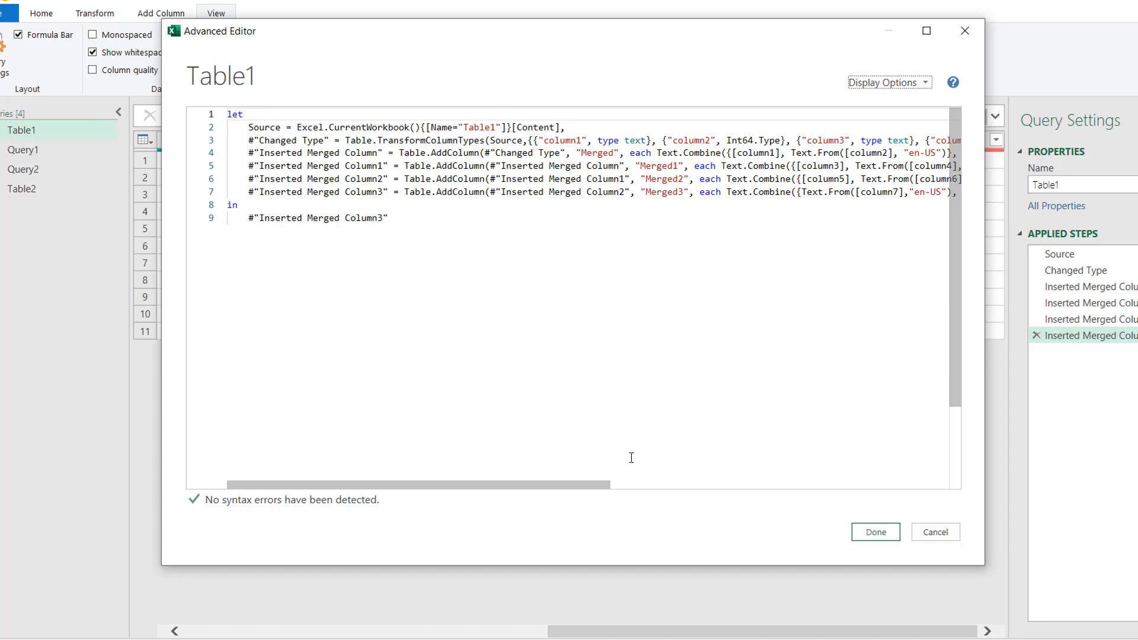
click(878, 534)
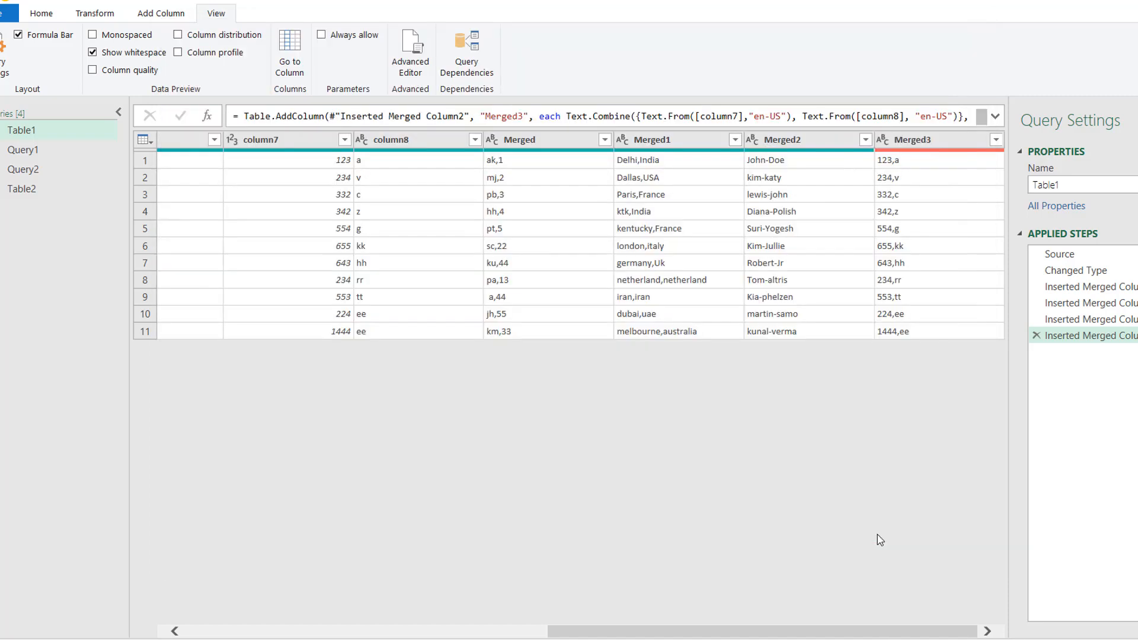